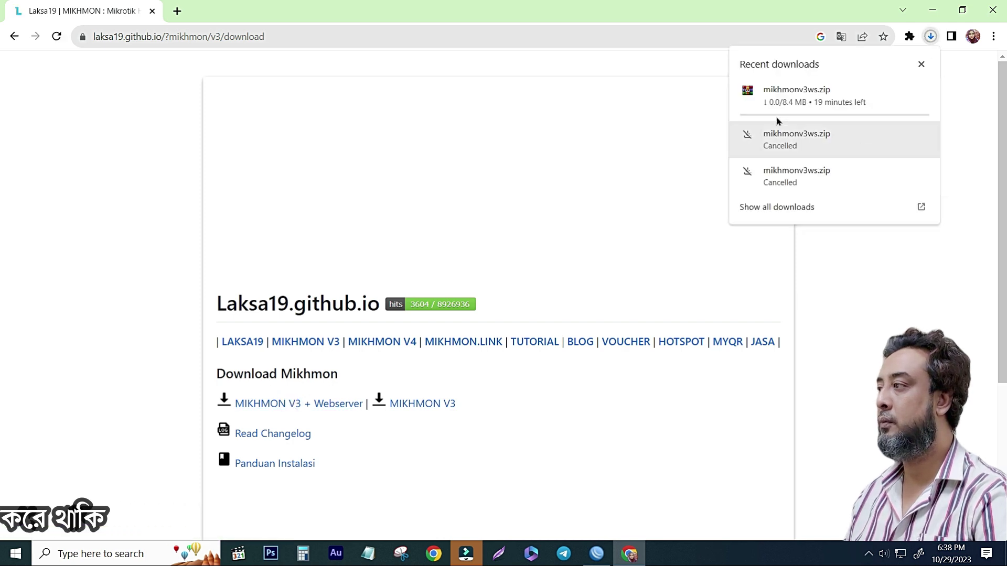
Pause and cancel the duplicate mikhmonv3ws.zip download, then close Chrome.
mouse_move(779, 111)
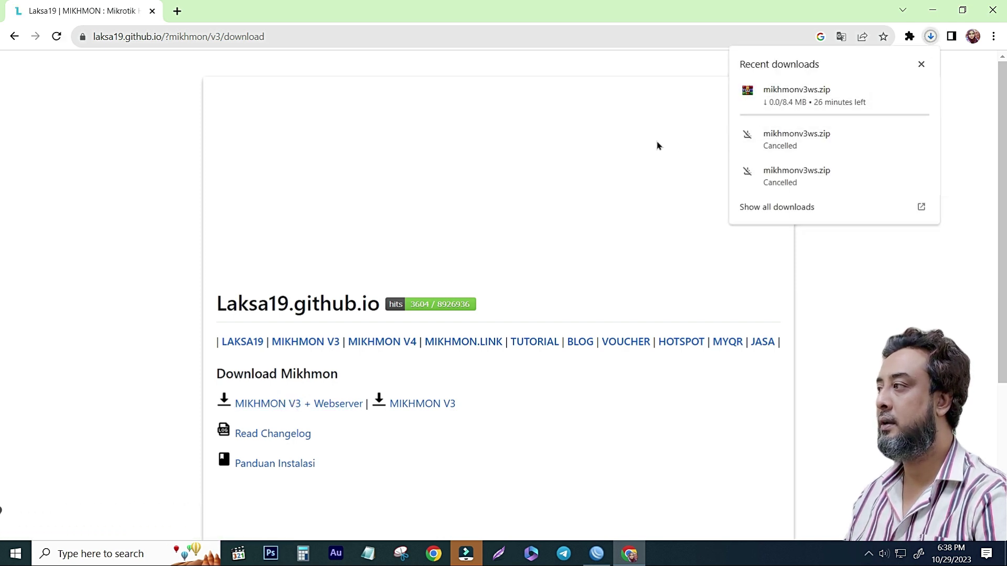
left_click(901, 90)
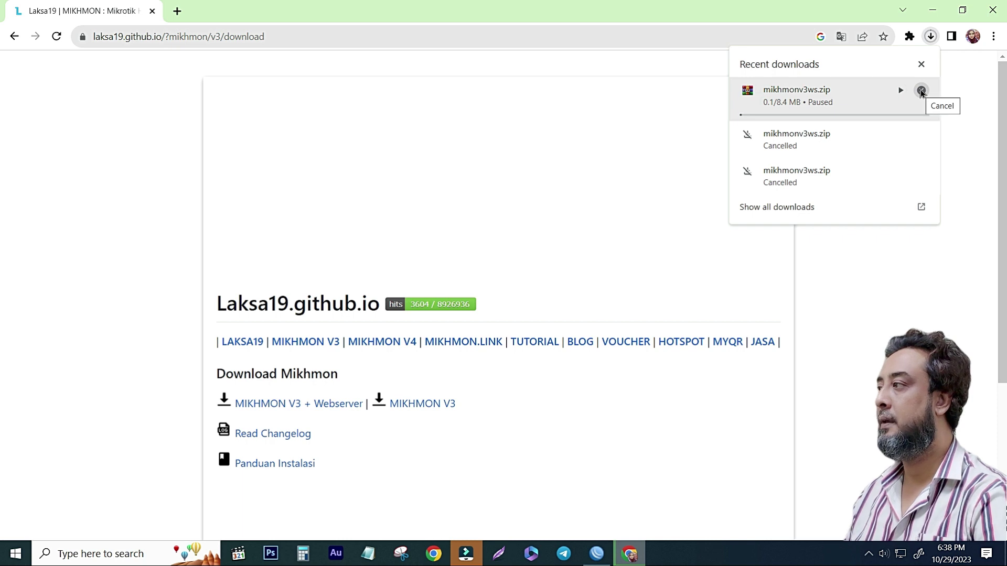
left_click(922, 92)
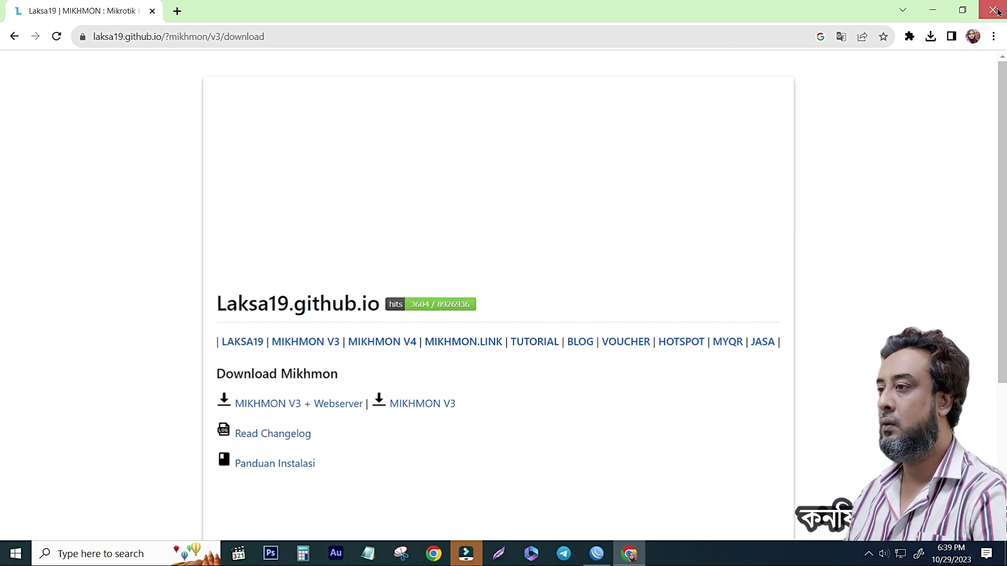
left_click(993, 10)
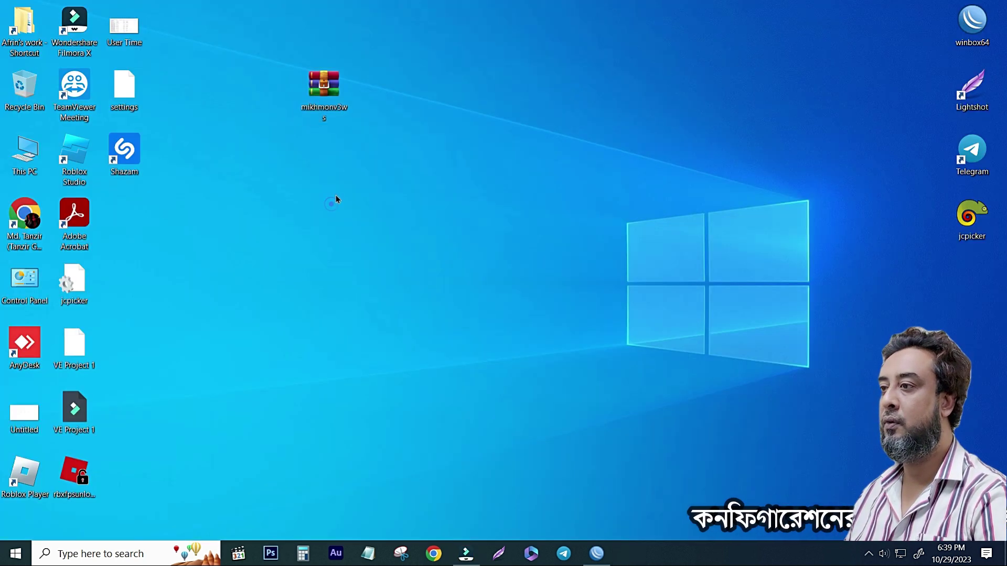
Reposition the mikhmonv3ws archive icon on the desktop and cut it.
left_click_drag(309, 126, 305, 209)
left_click_drag(352, 165, 320, 157)
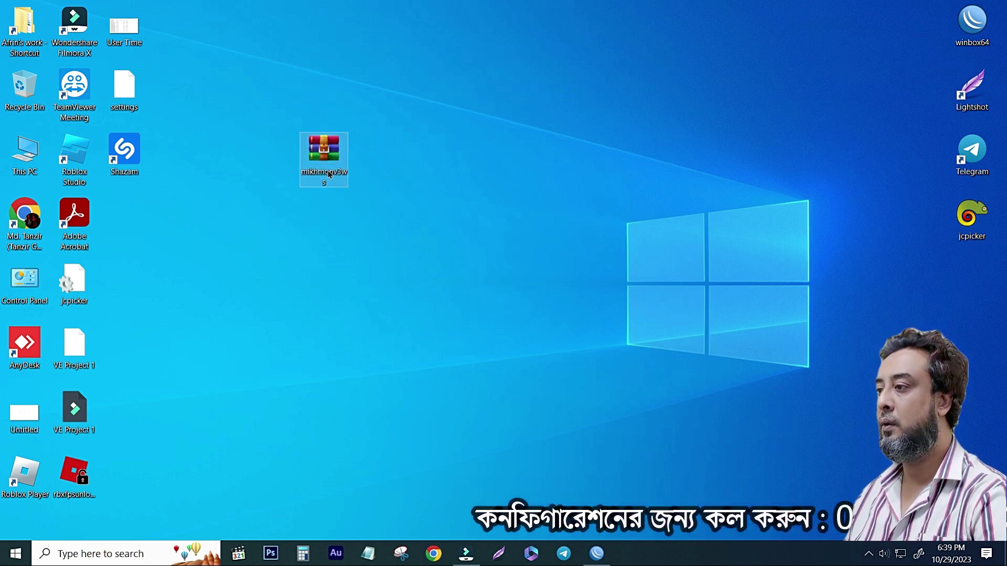
right_click(324, 141)
left_click(359, 342)
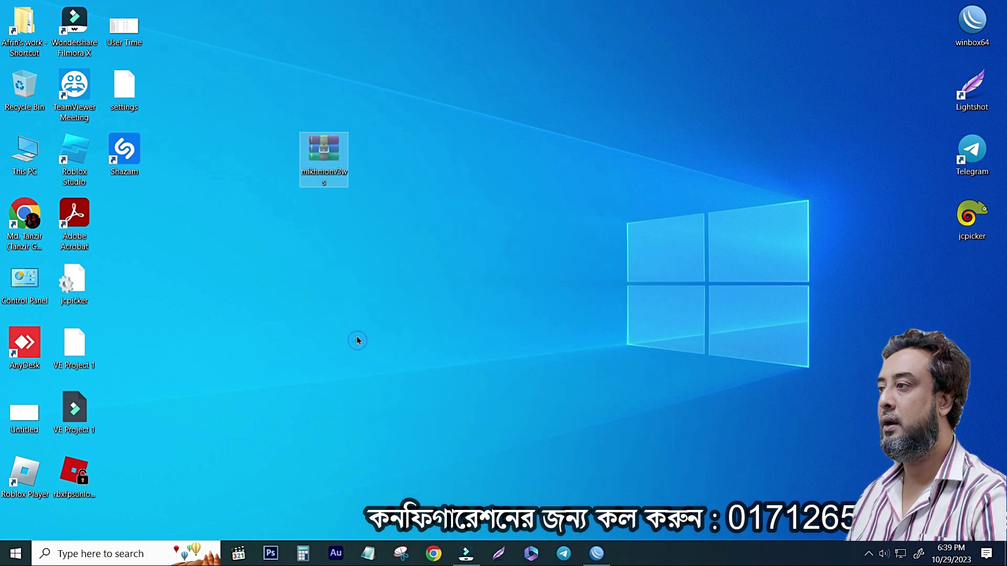
Create a desktop folder named 'Mikhmon server' and paste the archive into it.
right_click(469, 95)
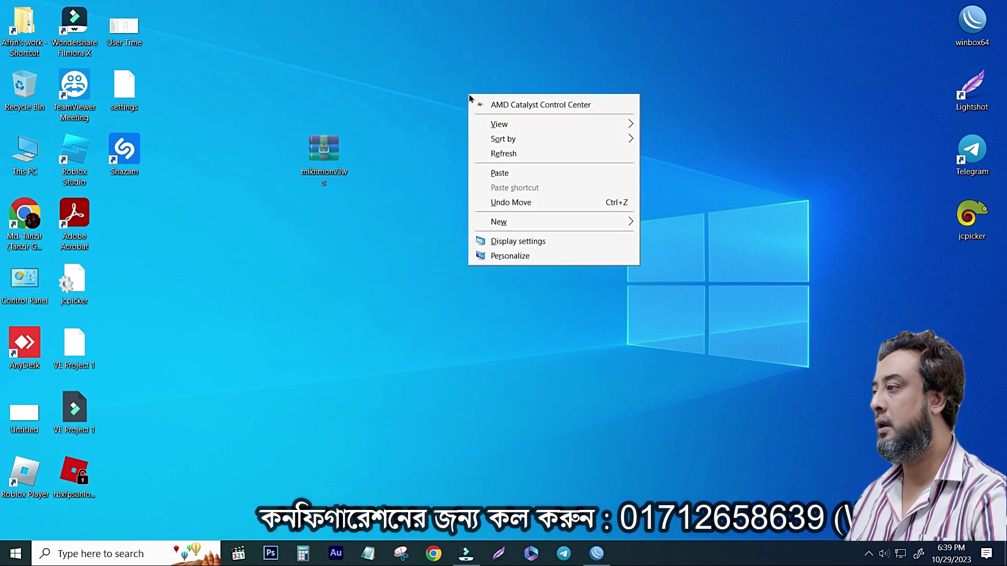
left_click(521, 224)
left_click(693, 223)
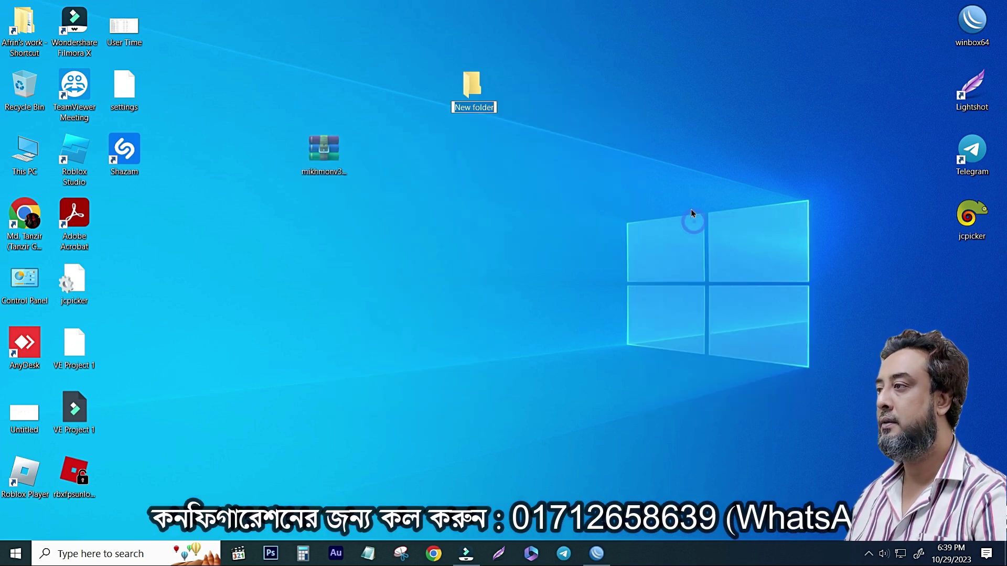
type("Mikh")
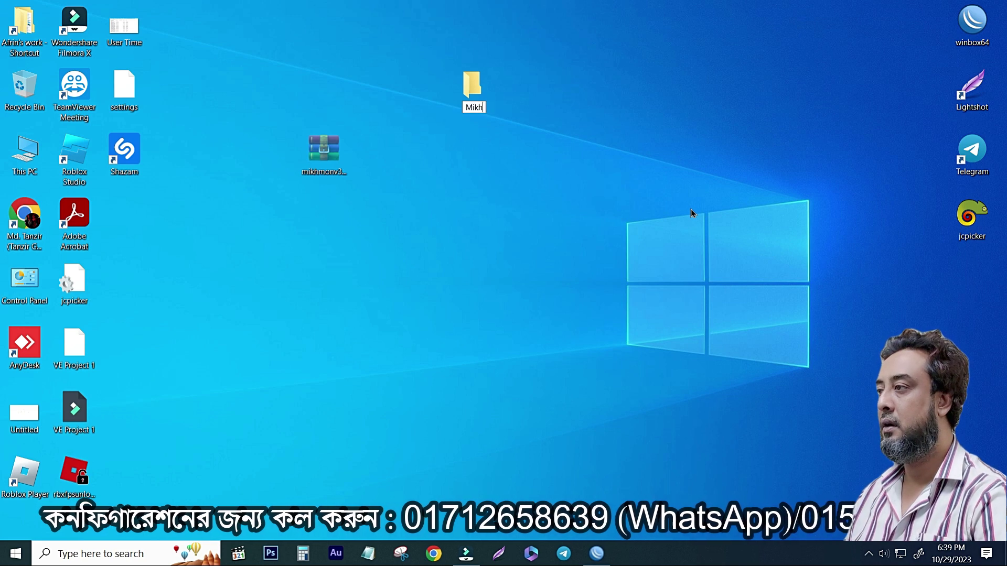
type("mon server")
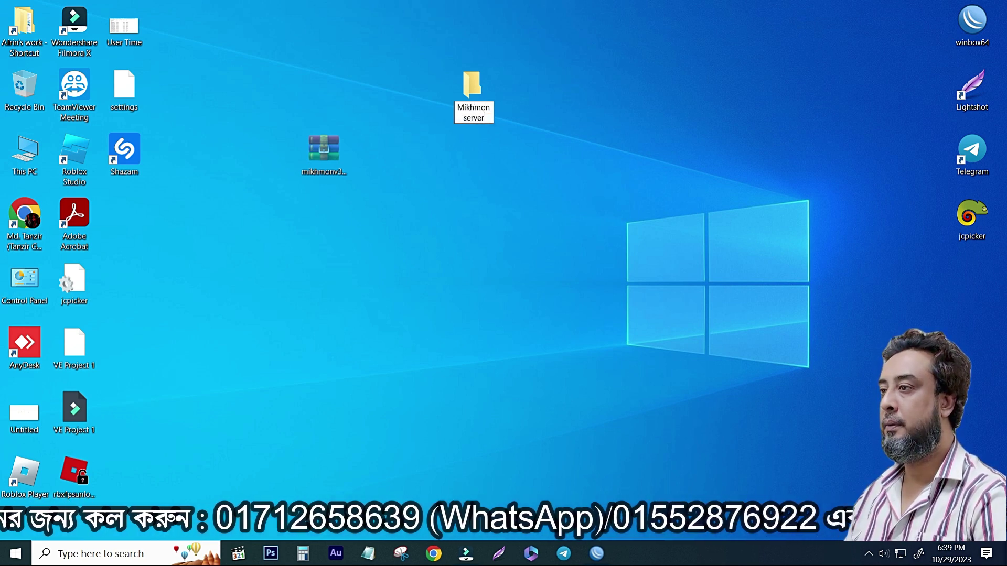
key("Return")
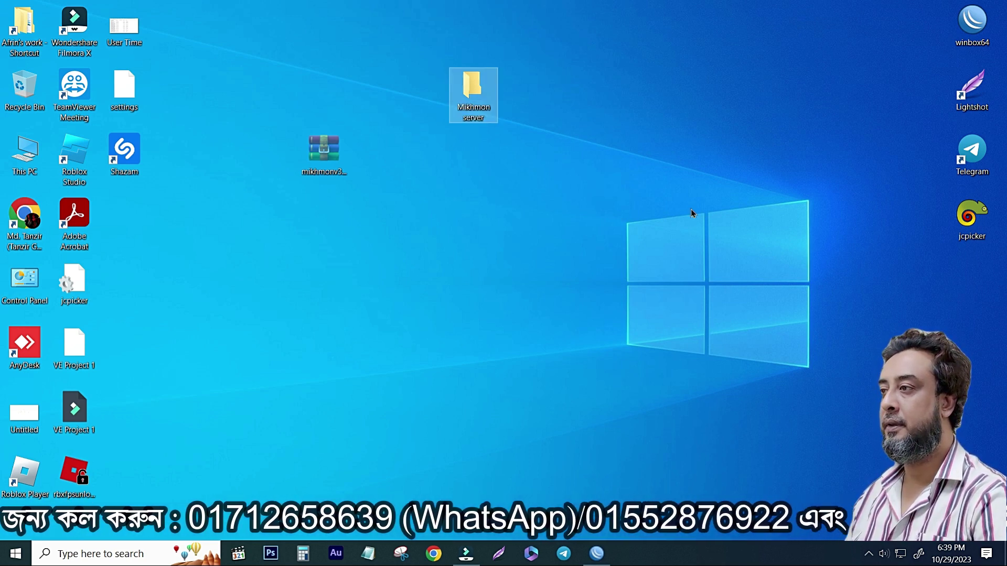
key("Return")
key("ctrl+v")
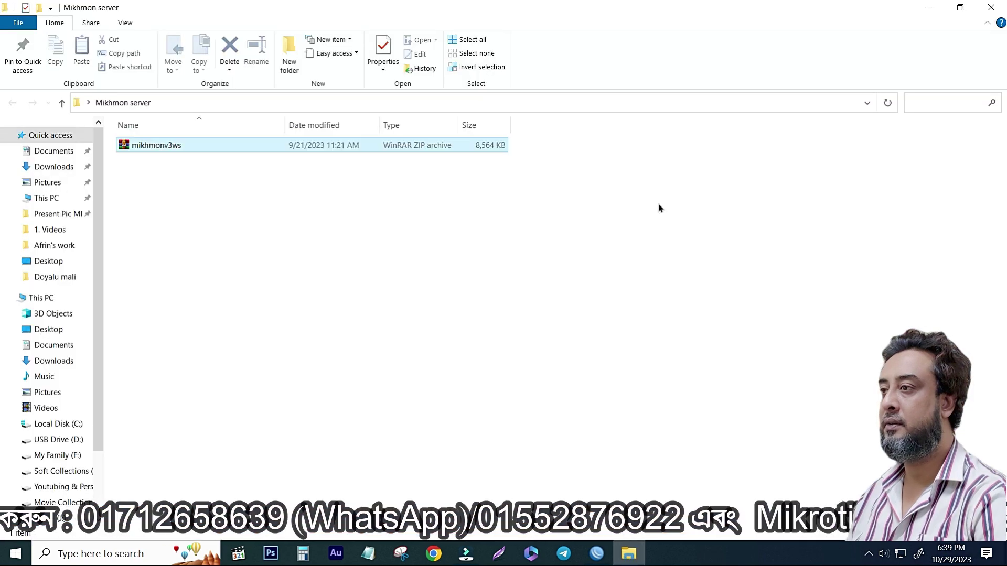
Extract the archive here, open the resulting Mikhmon Server folder, then refresh the desktop.
right_click(152, 148)
left_click(217, 203)
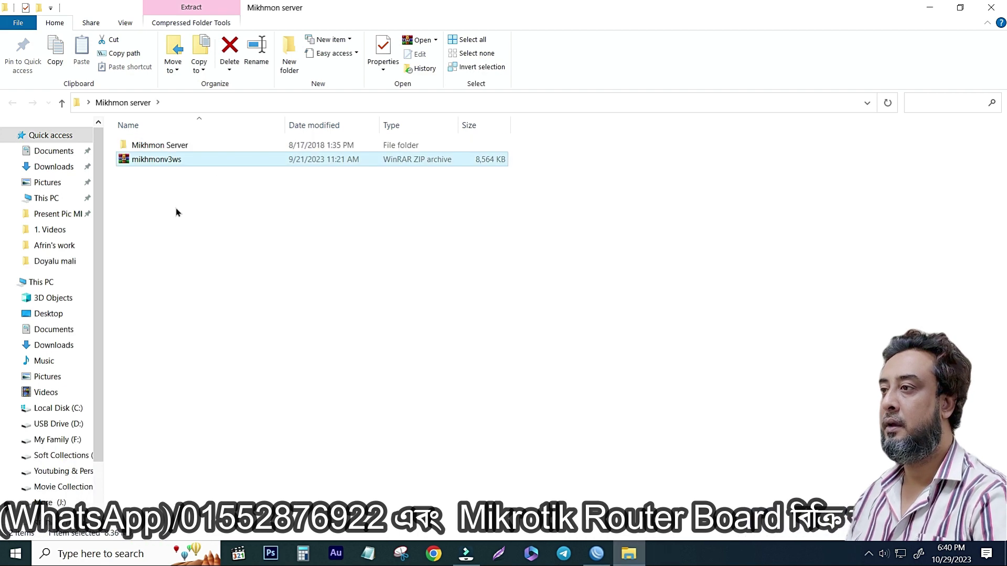
left_click(167, 145)
left_click(172, 146)
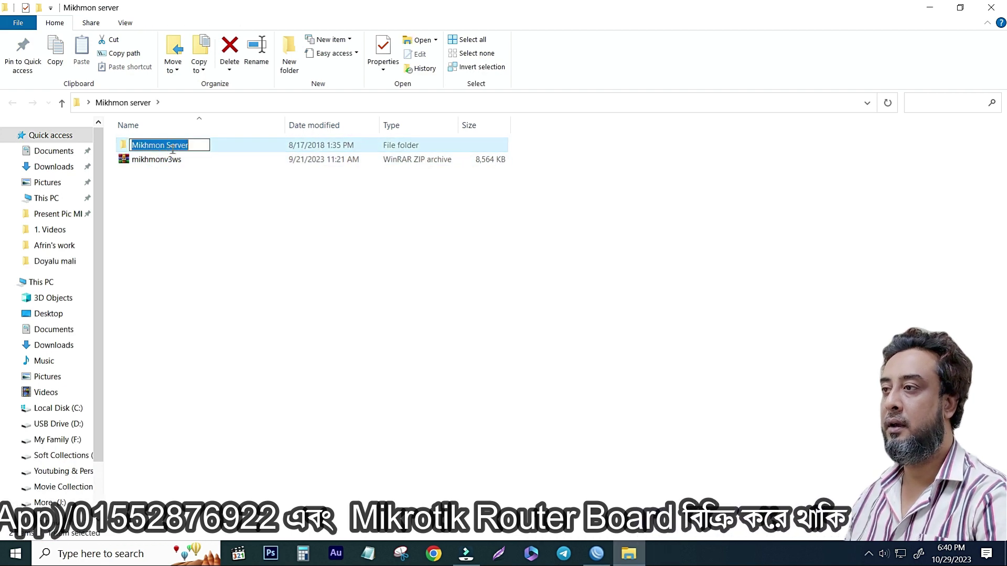
left_click(225, 143)
double_click(225, 144)
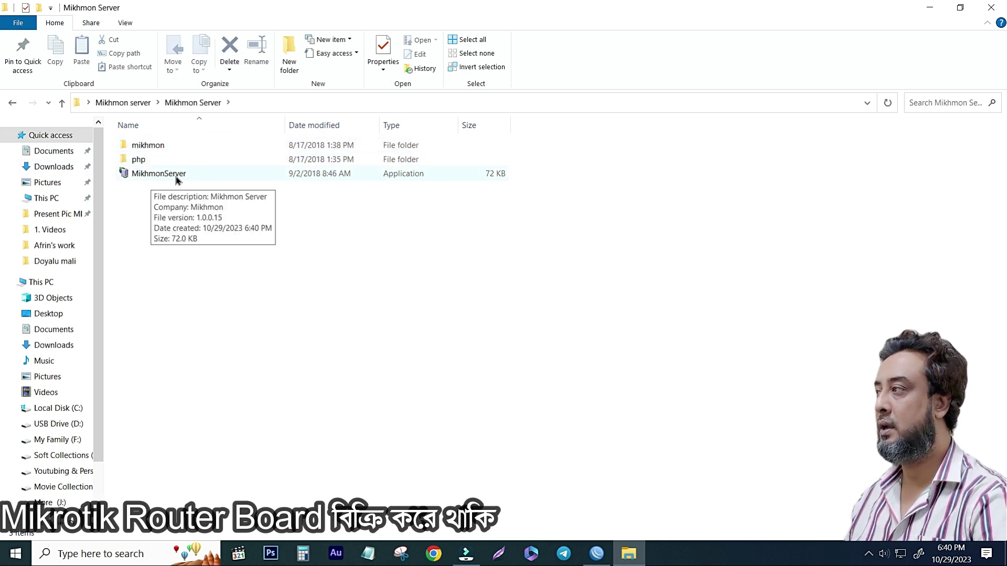
left_click(929, 8)
right_click(283, 117)
left_click(325, 176)
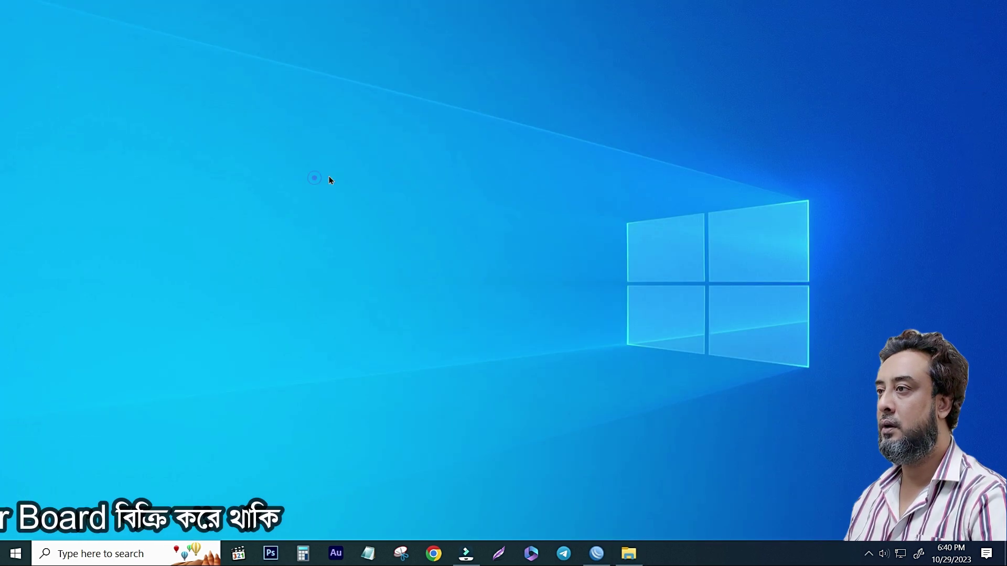
Move the Mikhmon server folder to the top-left and connect to the router in WinBox.
left_click_drag(473, 88, 186, 31)
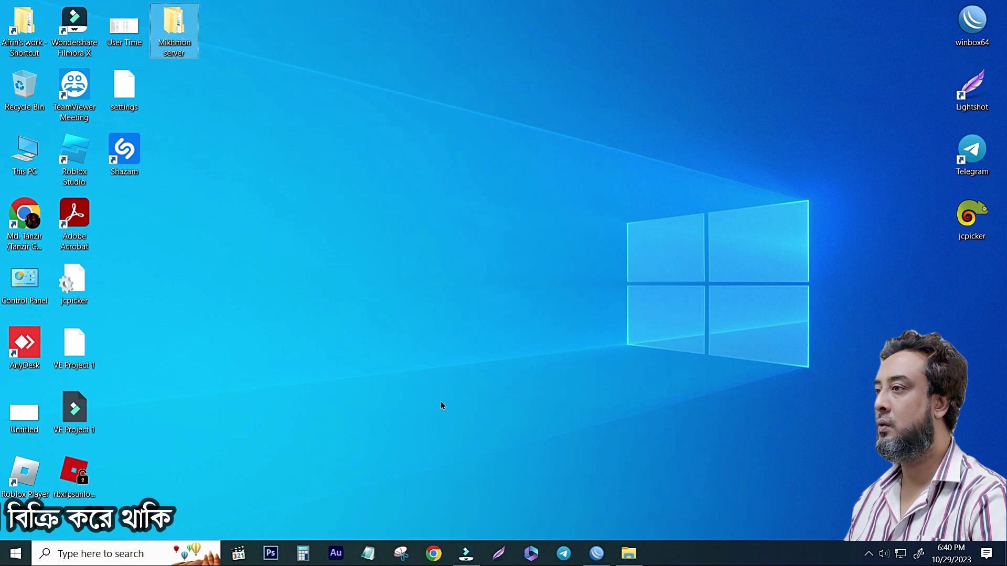
double_click(971, 26)
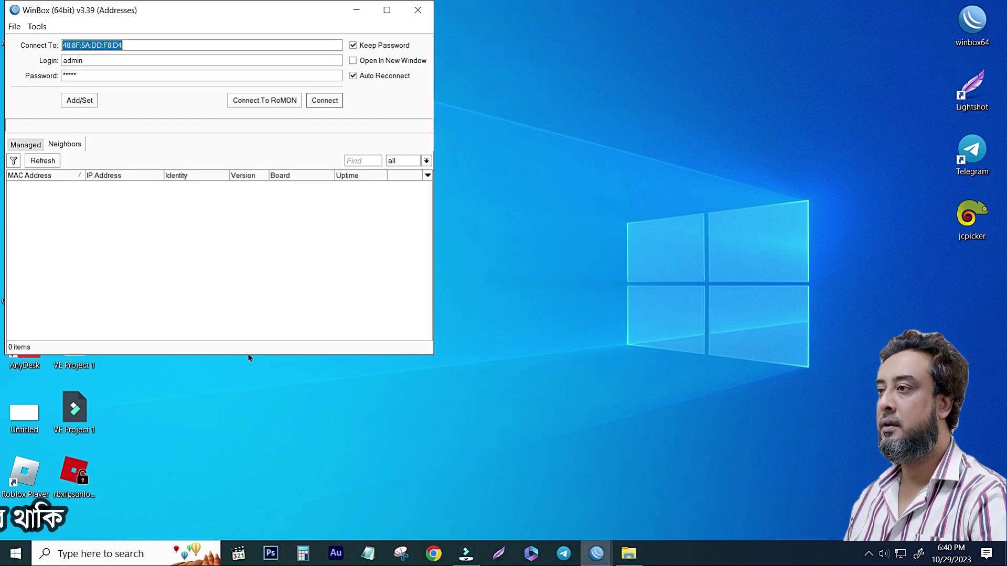
left_click(324, 101)
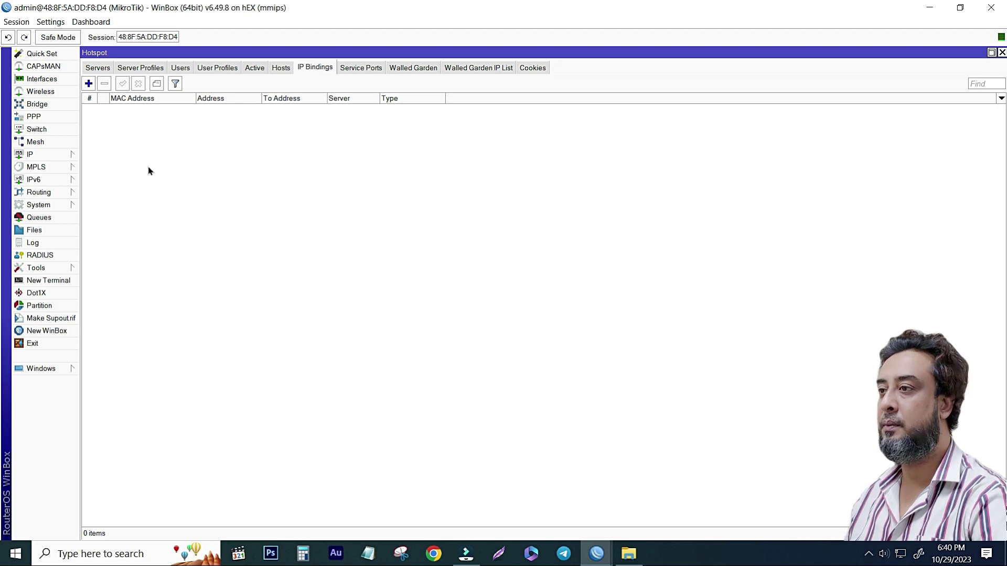
Disable and re-enable the api service on port 8728, then close the service and Hotspot windows.
left_click(60, 156)
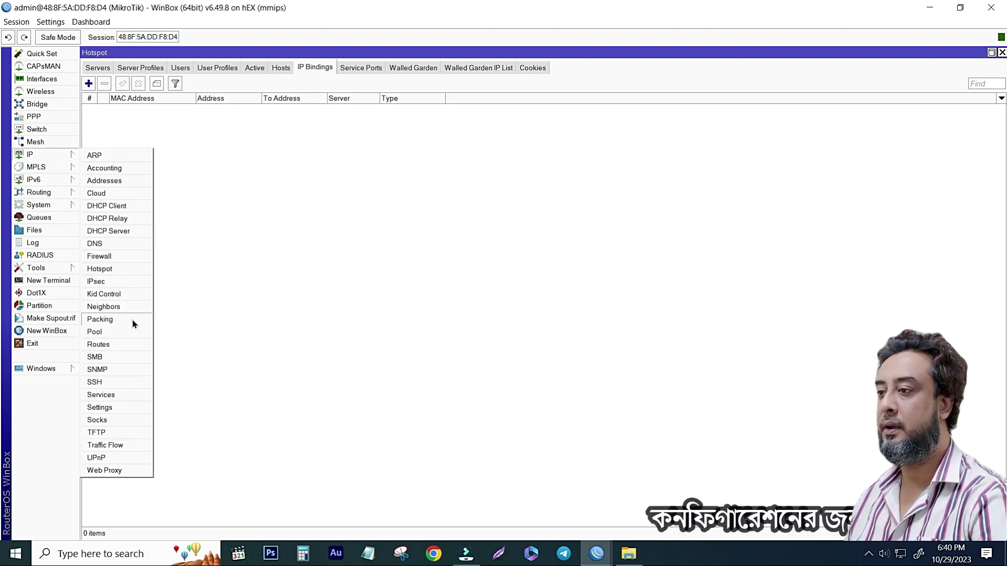
left_click(108, 394)
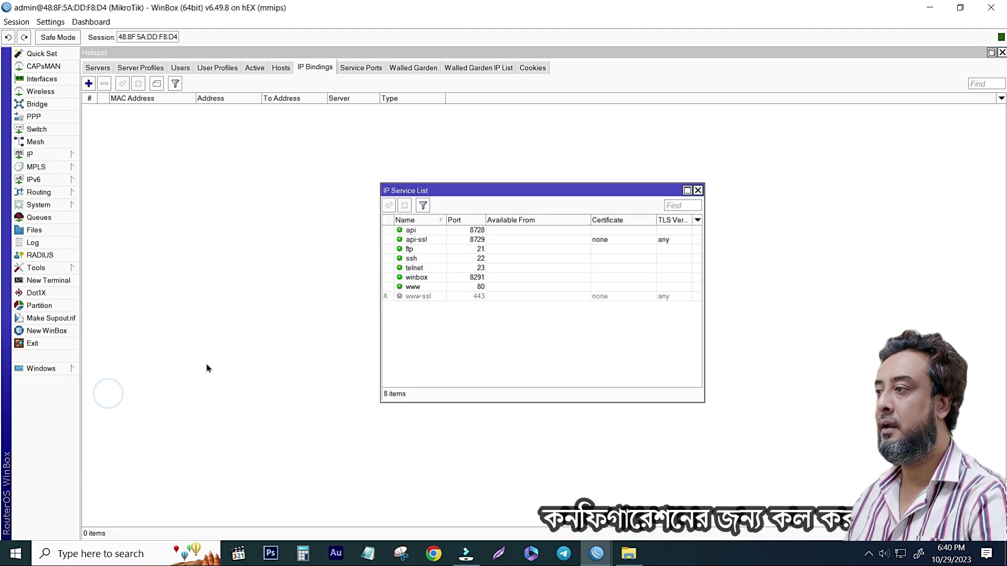
left_click(405, 231)
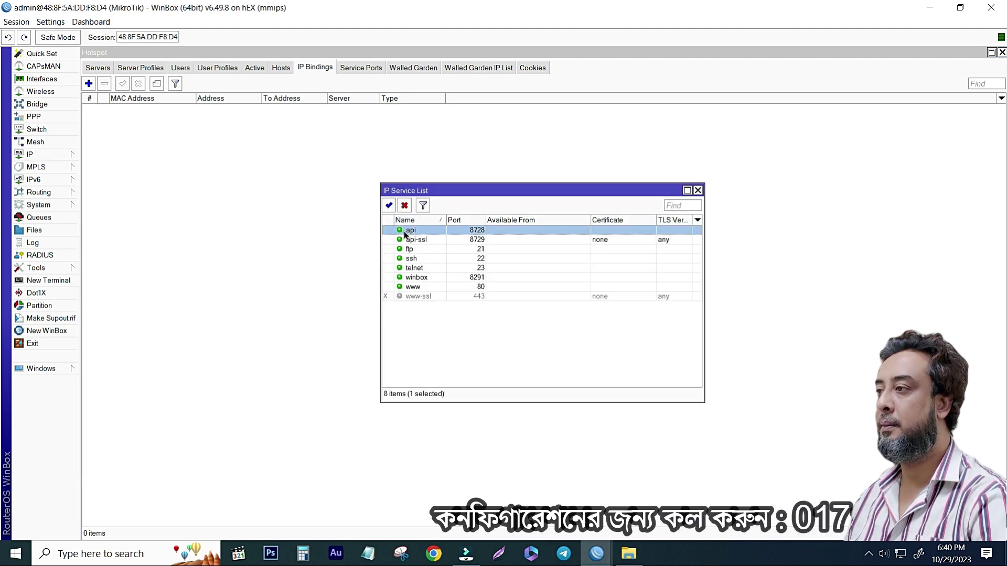
left_click(404, 205)
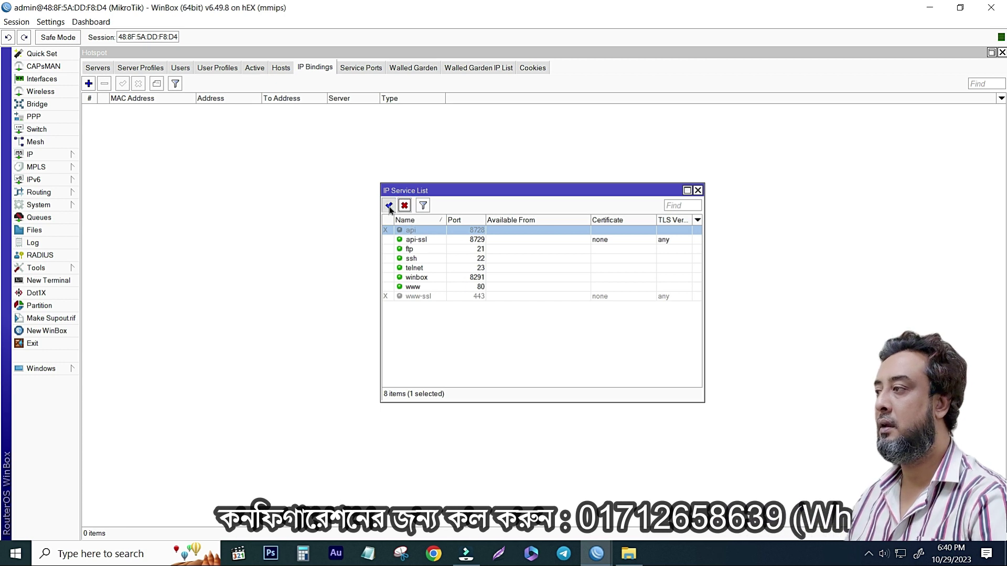
left_click(388, 205)
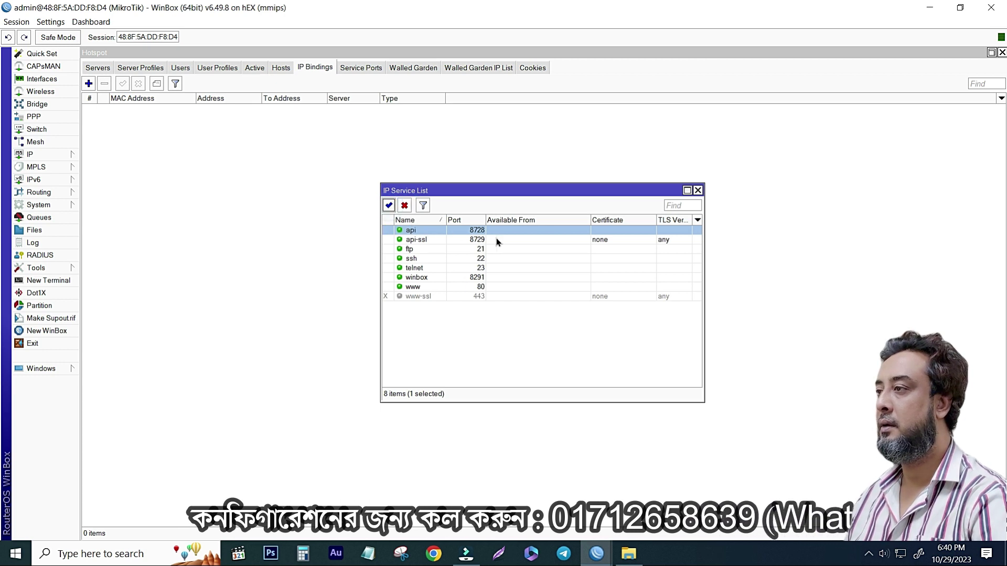
left_click(698, 191)
left_click(1002, 53)
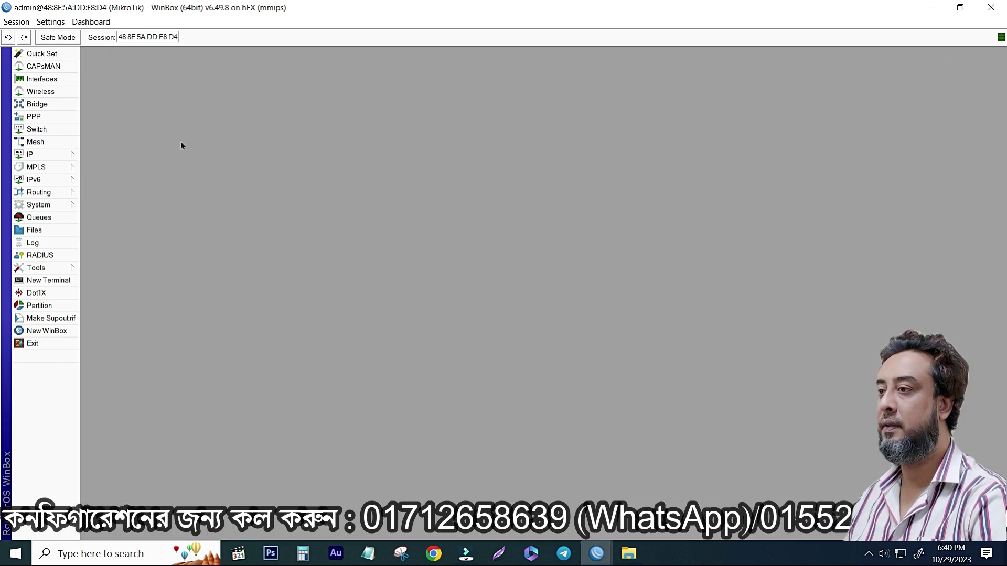
Open IP > Hotspot and browse its user profiles, active, hosts, bindings, ports, walled garden and cookies lists.
left_click(42, 154)
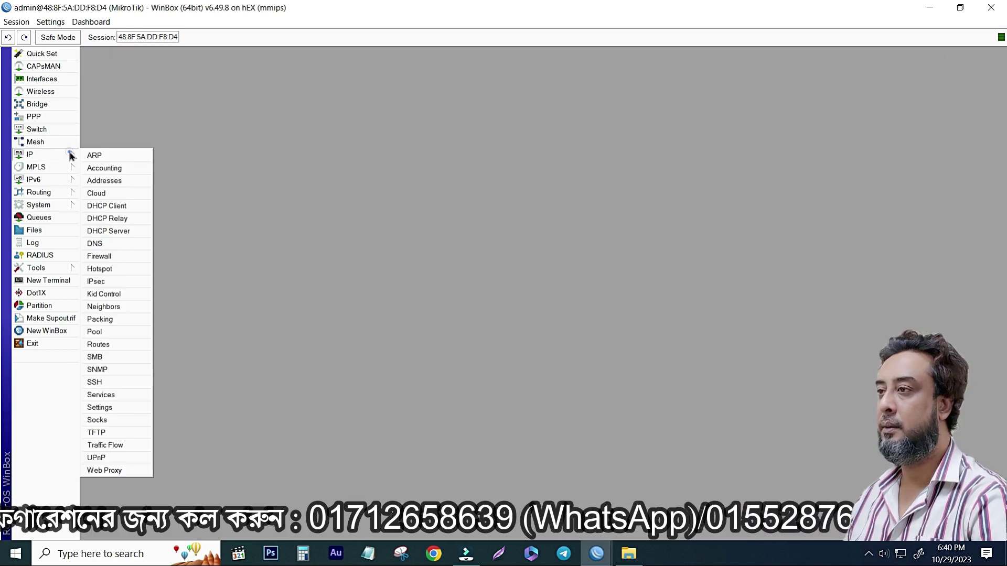
left_click(110, 266)
left_click(213, 68)
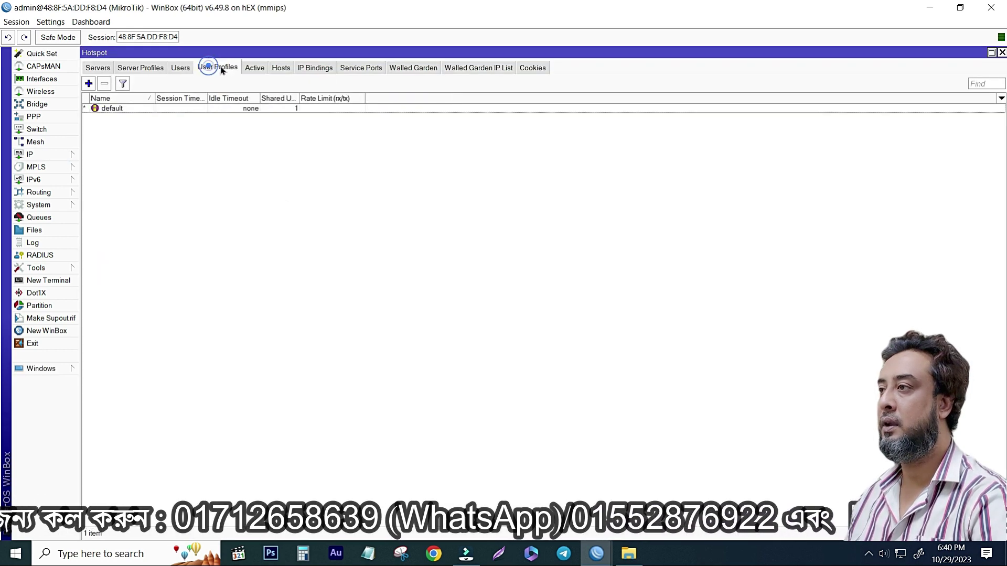
left_click(256, 67)
left_click(288, 68)
left_click(314, 67)
left_click(361, 68)
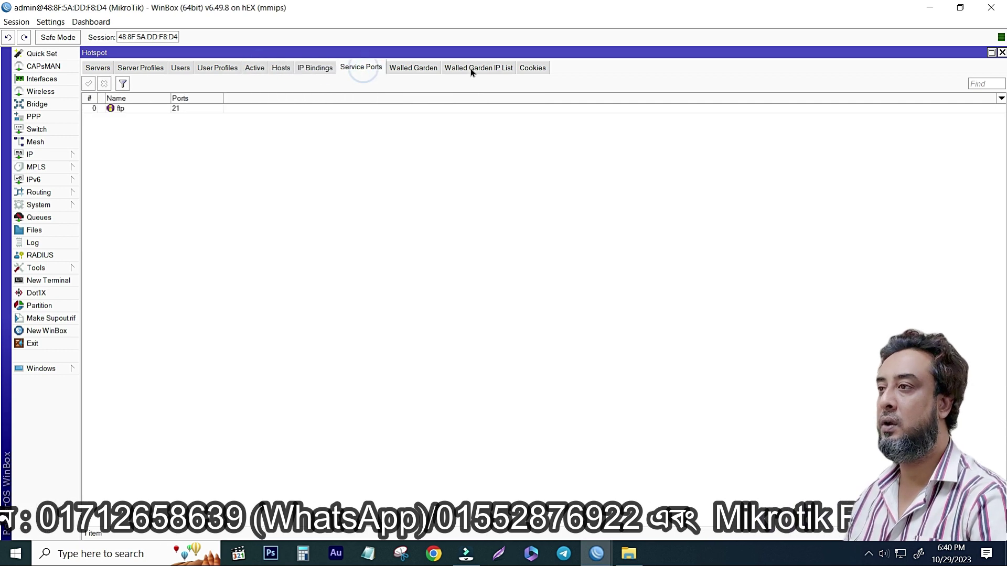
left_click(474, 67)
left_click(540, 68)
Compare the server profiles with the empty servers list and launch Hotspot Setup.
left_click(151, 67)
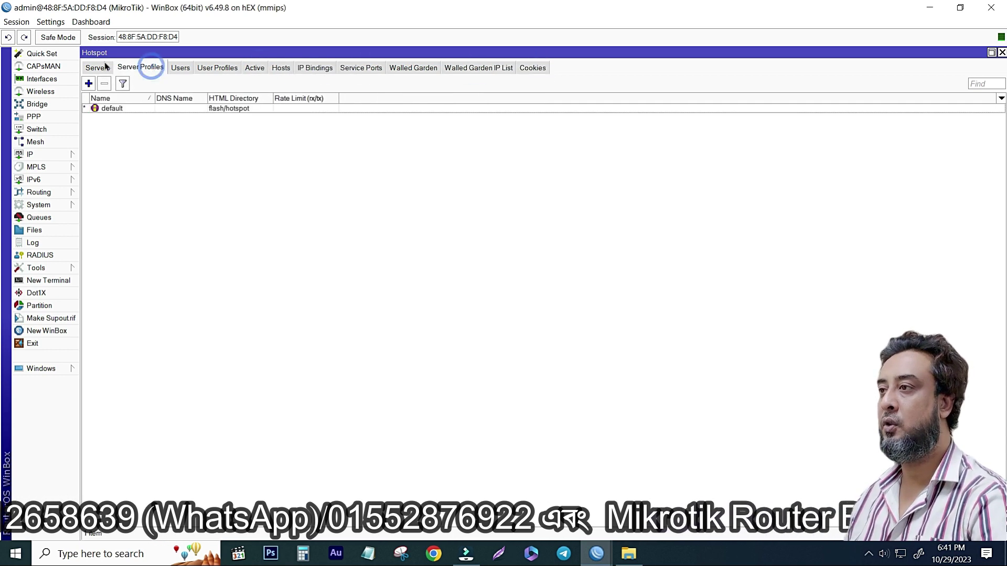
left_click(101, 67)
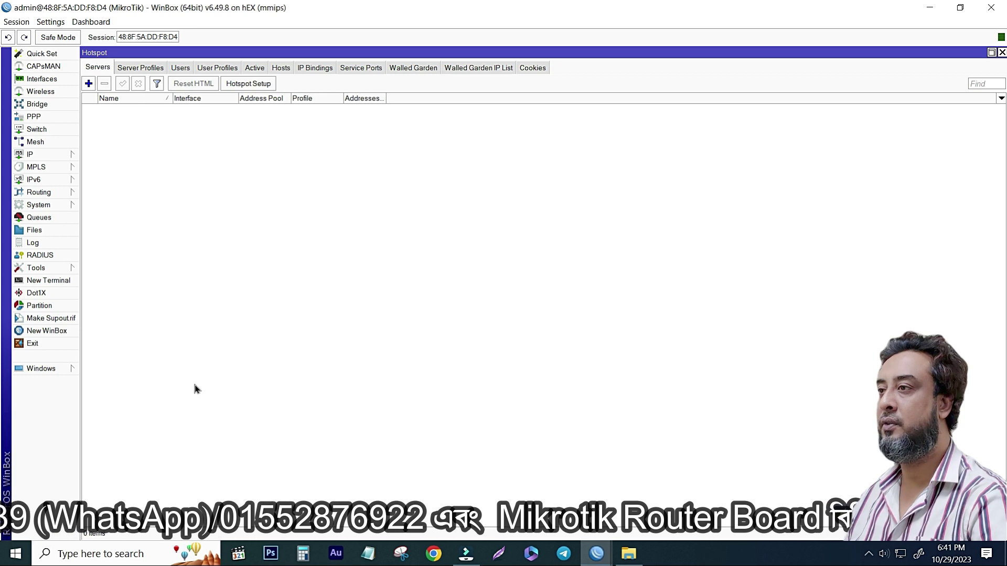
left_click(131, 68)
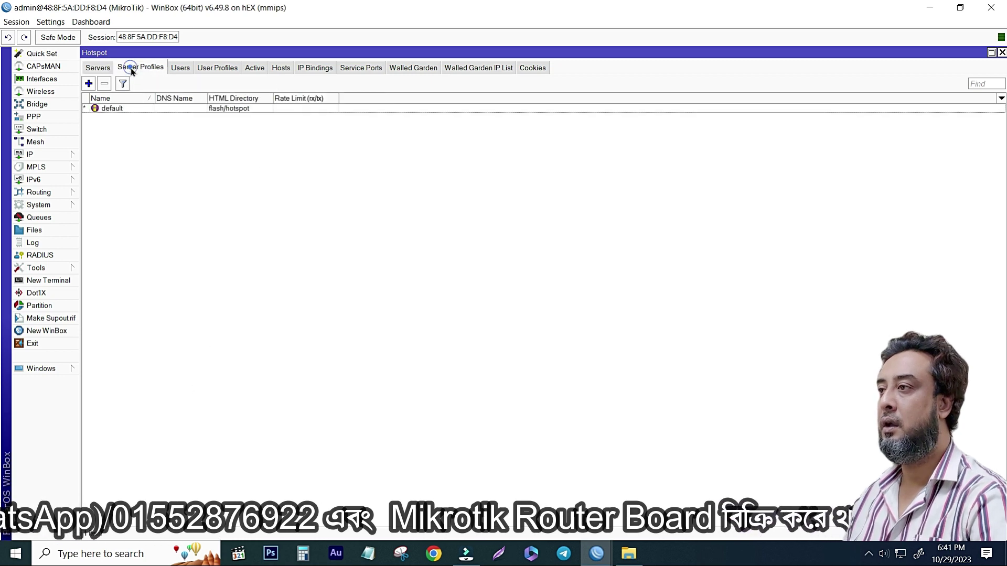
left_click(98, 67)
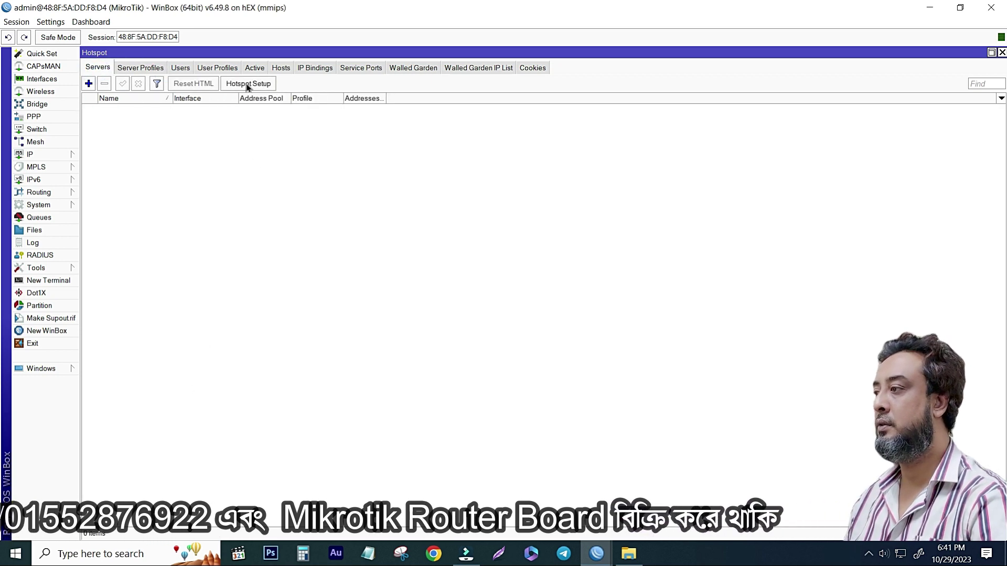
left_click(248, 84)
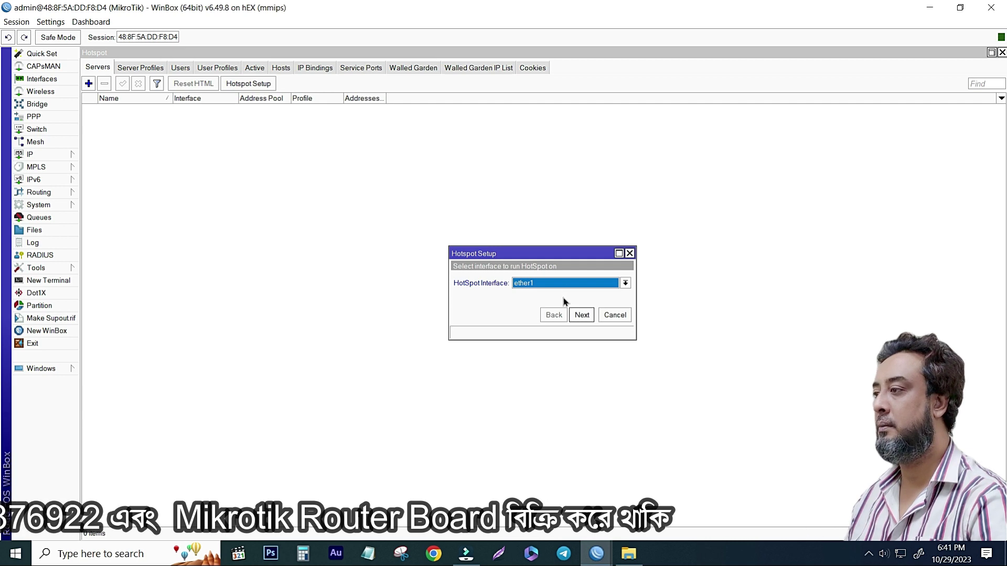
Choose ether3, accept 192.168.2.1/24 and start the address pool at 192.168.2.10.
left_click(628, 284)
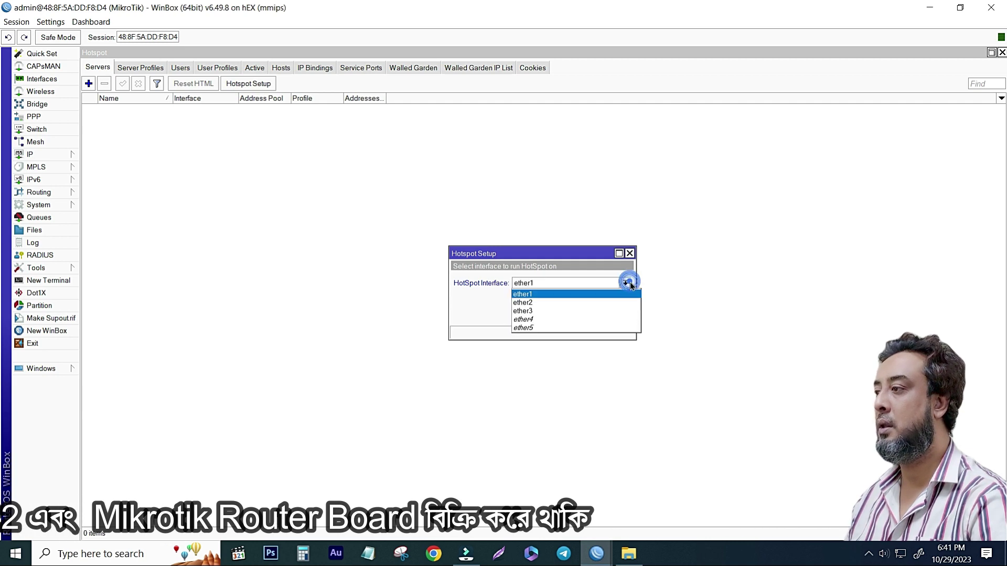
left_click(530, 311)
left_click(580, 314)
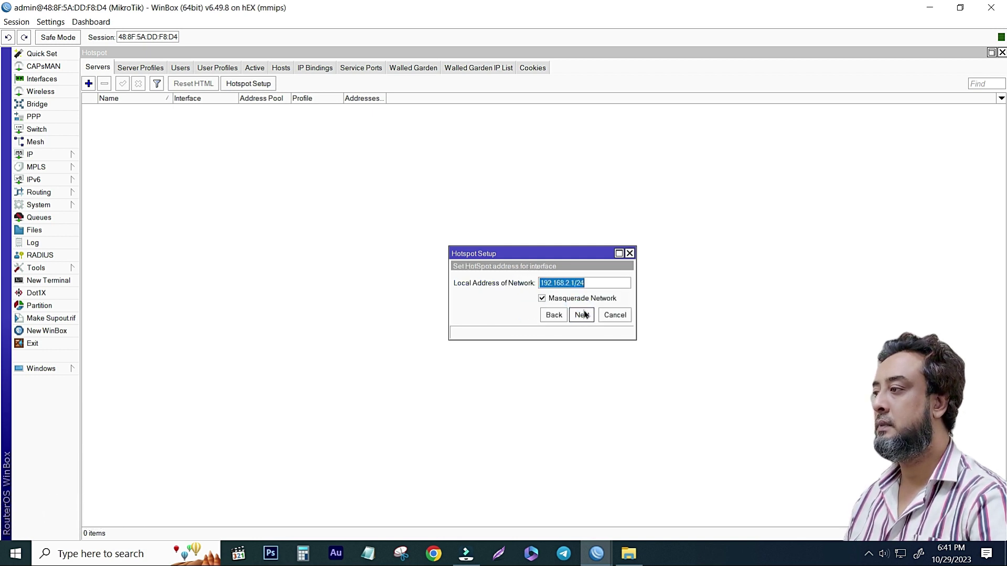
left_click(582, 315)
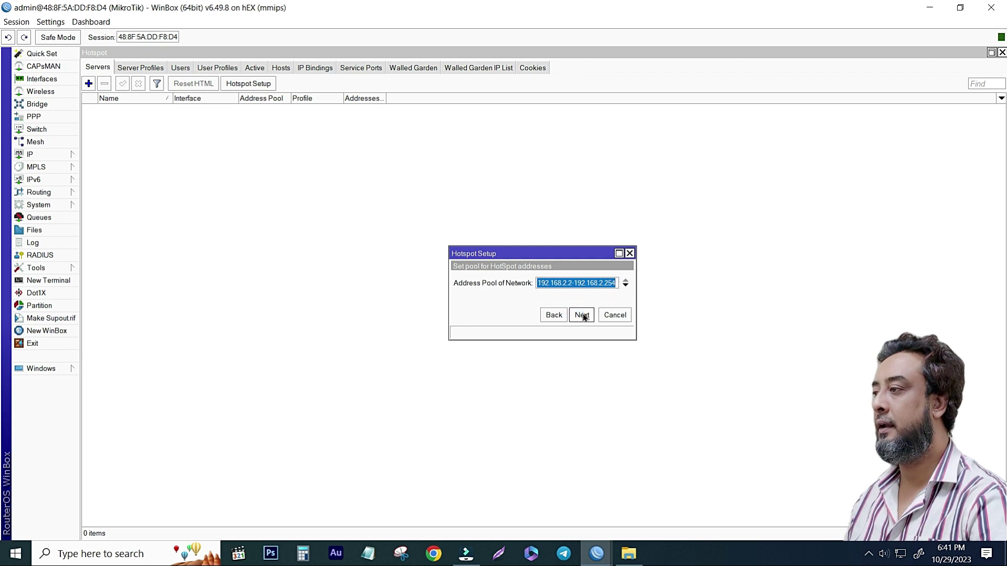
left_click(570, 285)
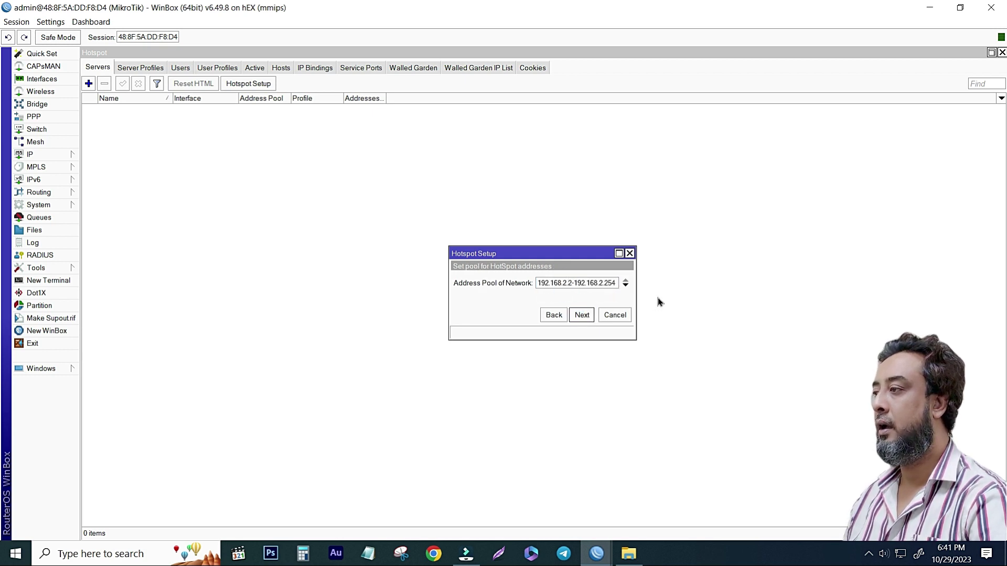
key("BackSpace")
type("10")
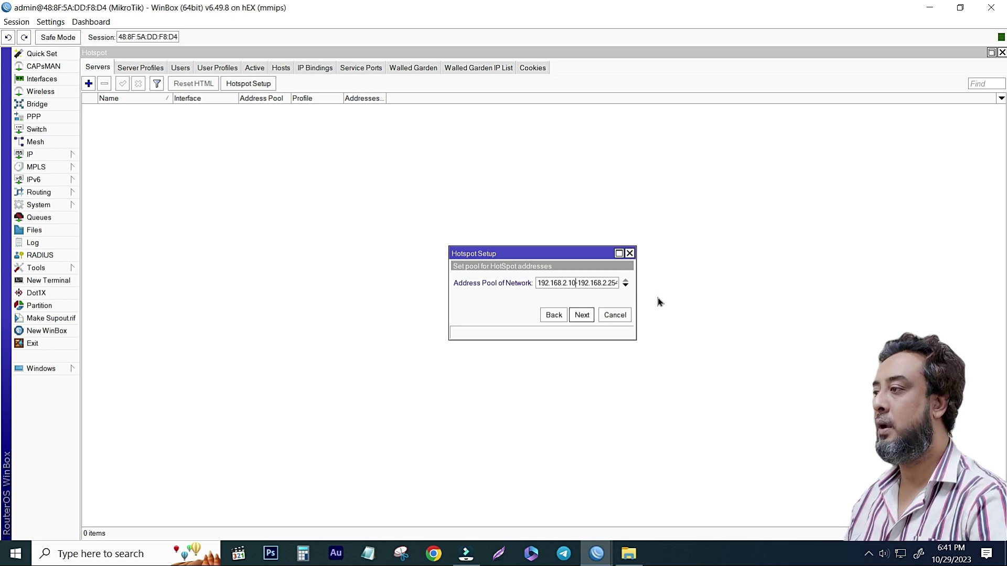
left_click(582, 317)
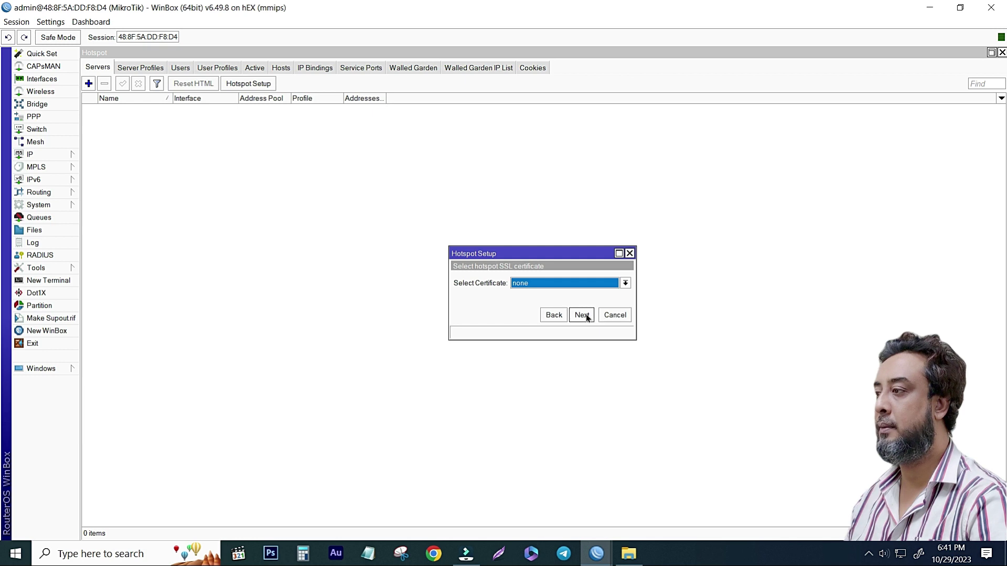
Finish with no certificate, no SMTP, DNS 8.8.8.8, DNS name msquareit.net and a local user.
left_click(582, 315)
left_click(582, 315)
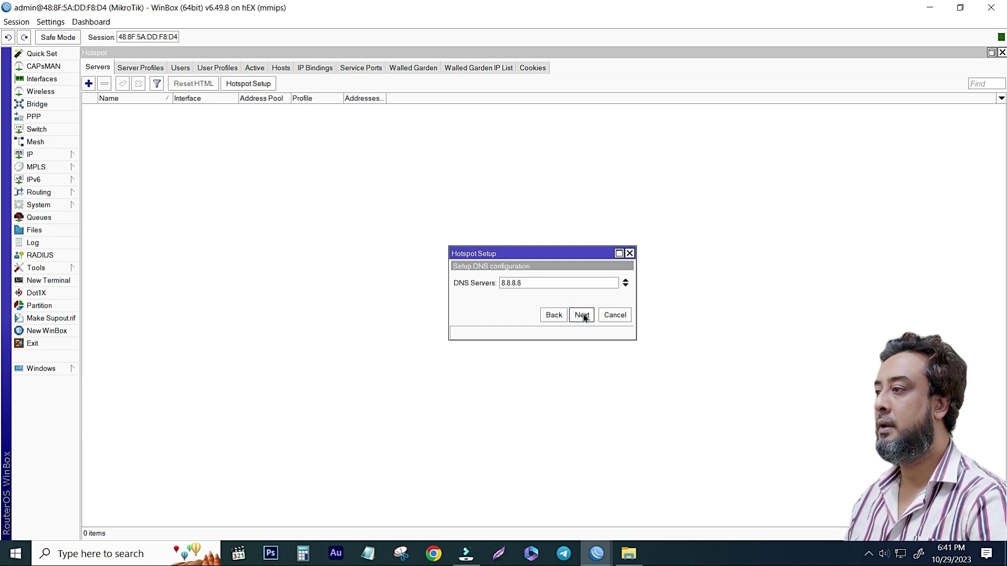
left_click(583, 315)
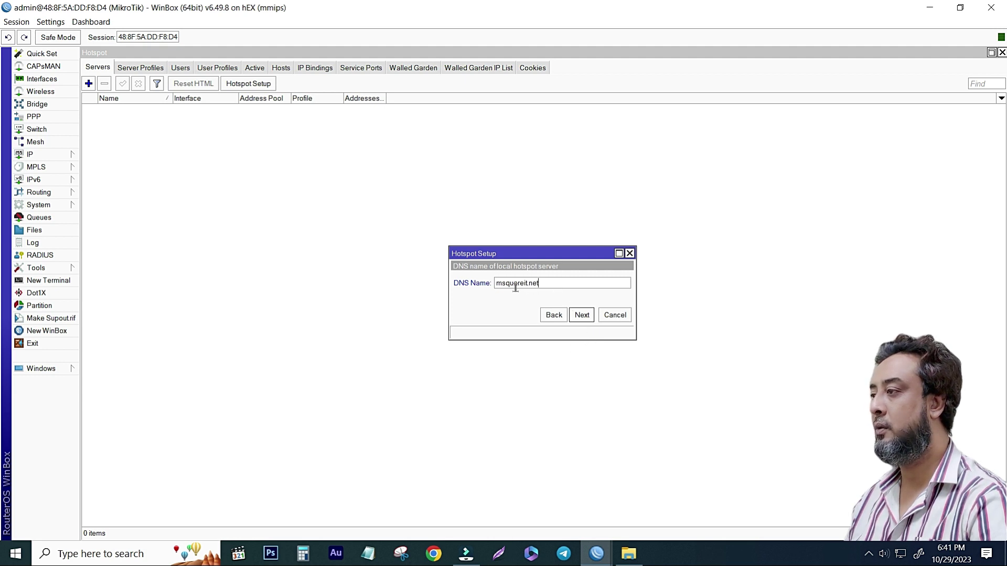
left_click(585, 315)
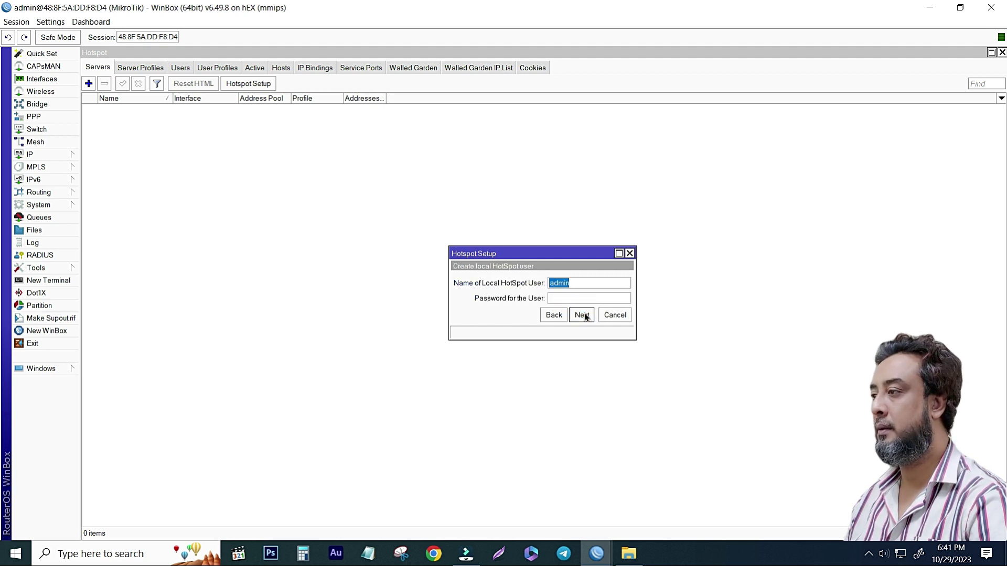
left_click(560, 297)
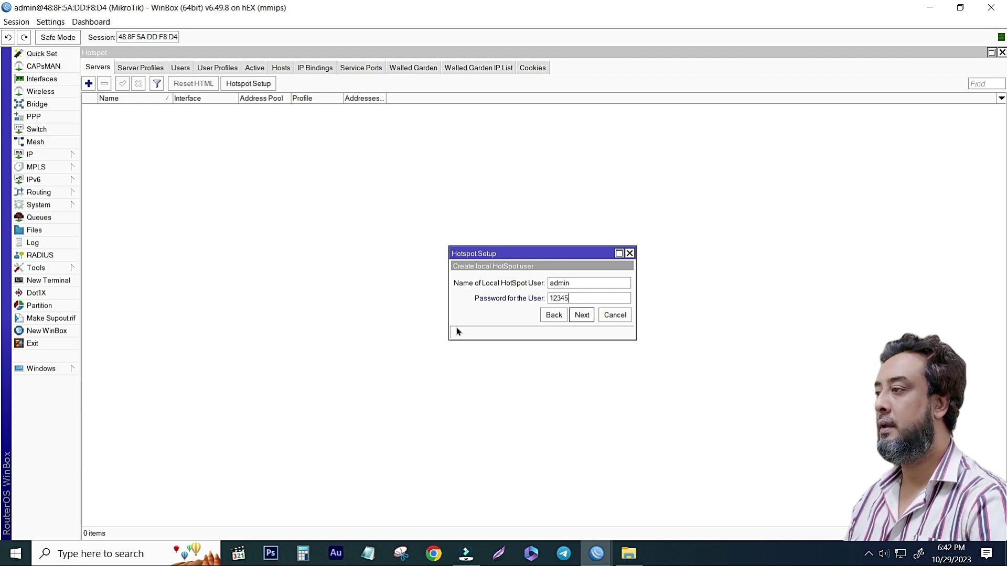
left_click(582, 316)
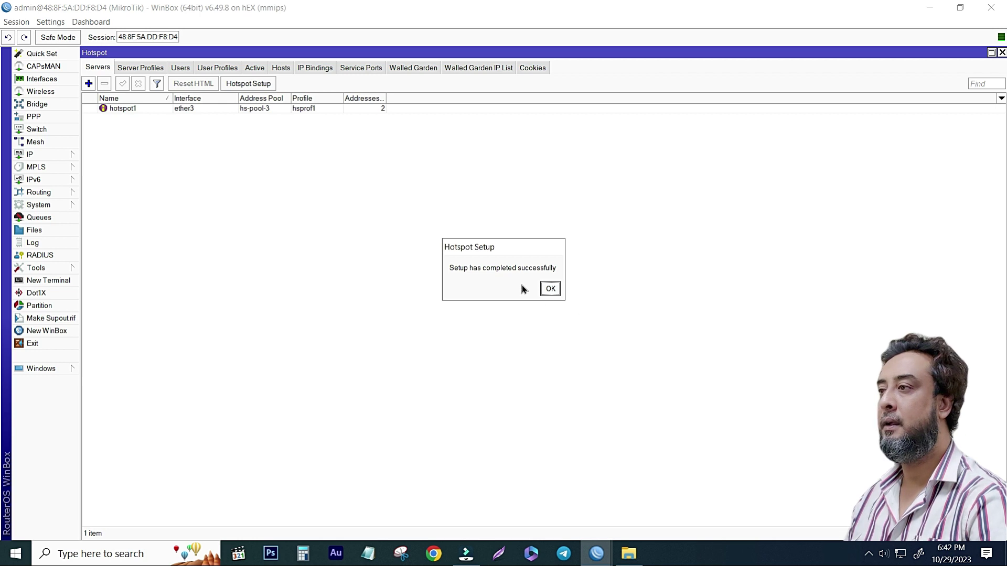
left_click(546, 288)
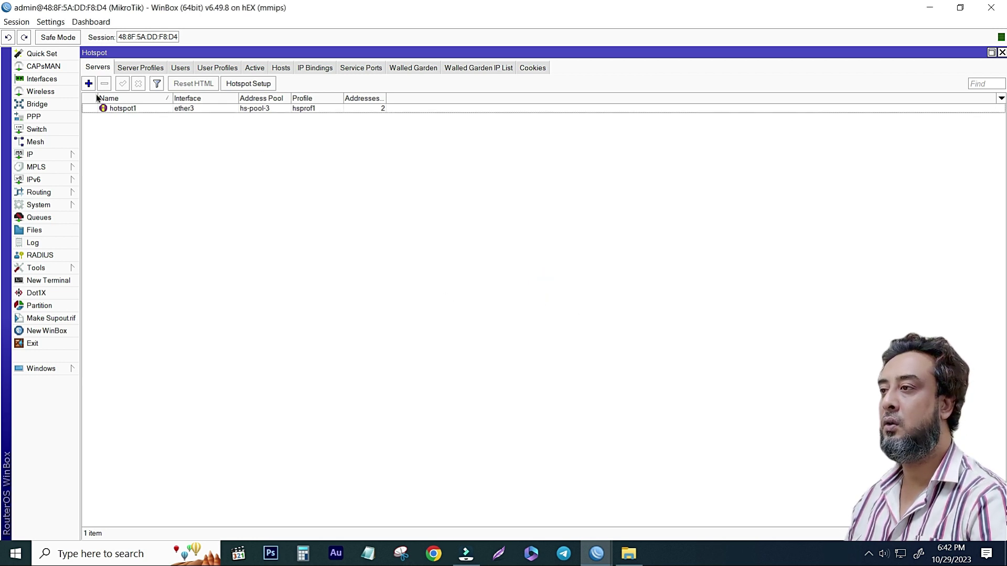
Set hotspot1's Addresses Per MAC to 1 and save it.
double_click(143, 108)
double_click(505, 330)
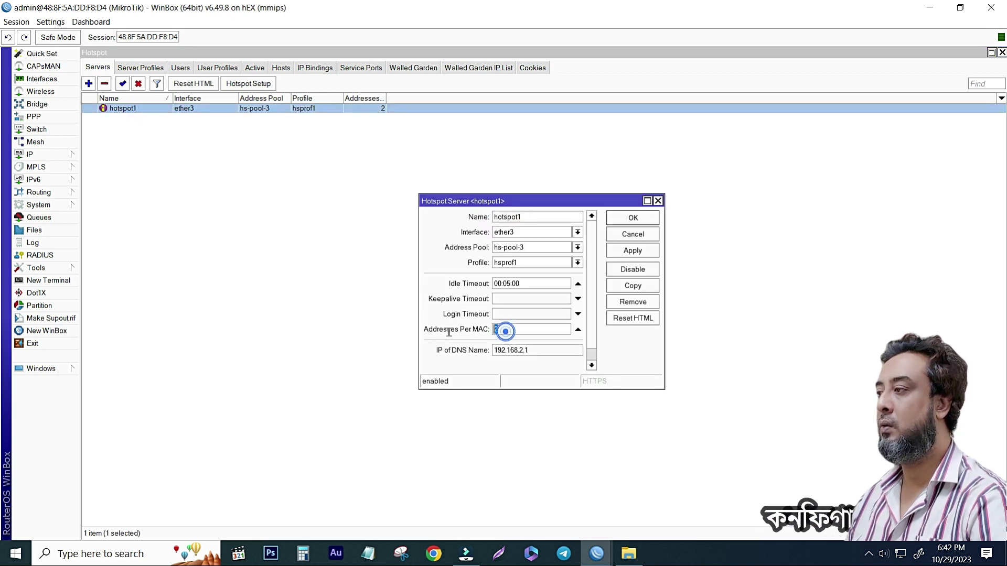
type("1")
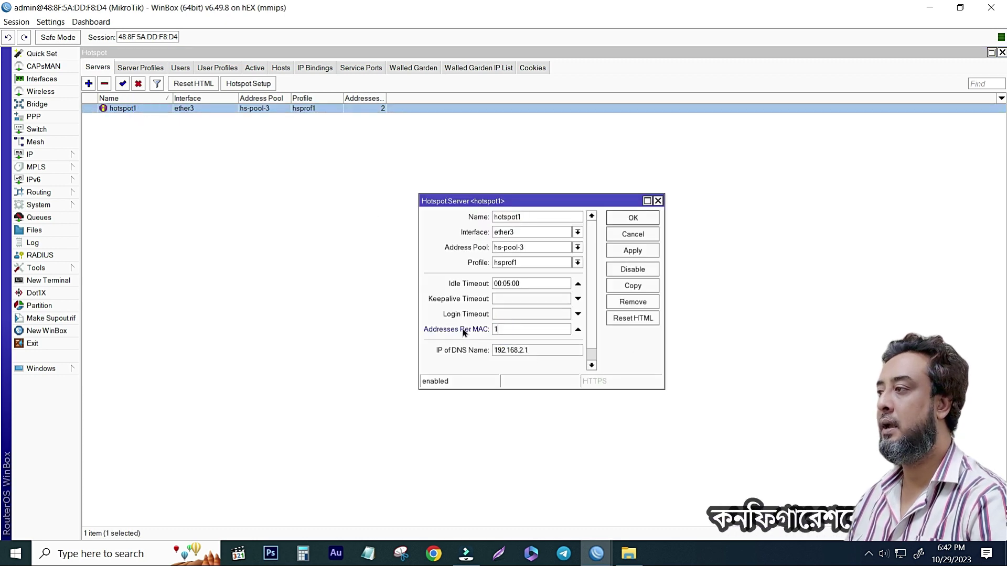
left_click(633, 251)
left_click(640, 221)
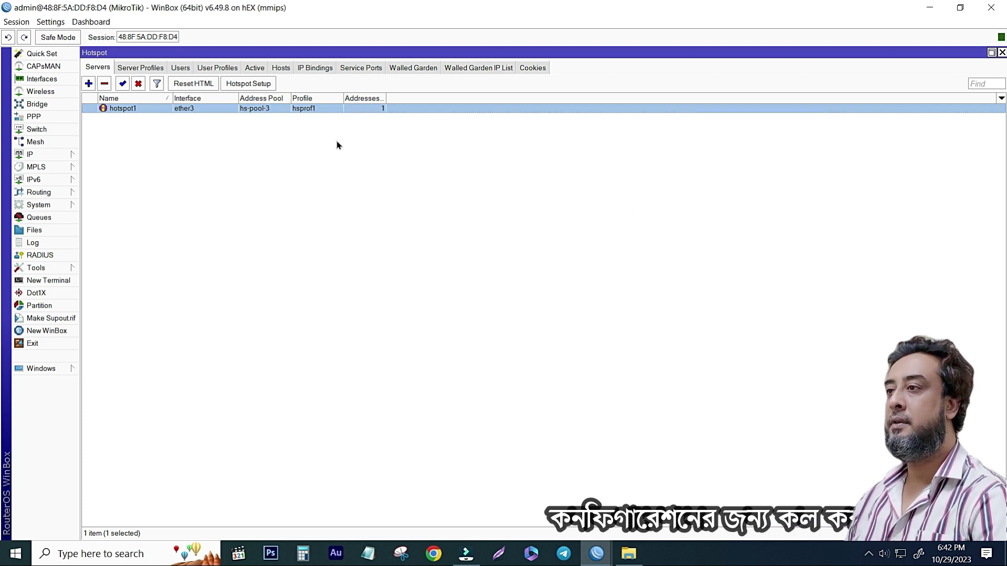
In hsprof1, enable HTTP PAP and MAC Cookie logins, disable Cookie, and save.
left_click(150, 69)
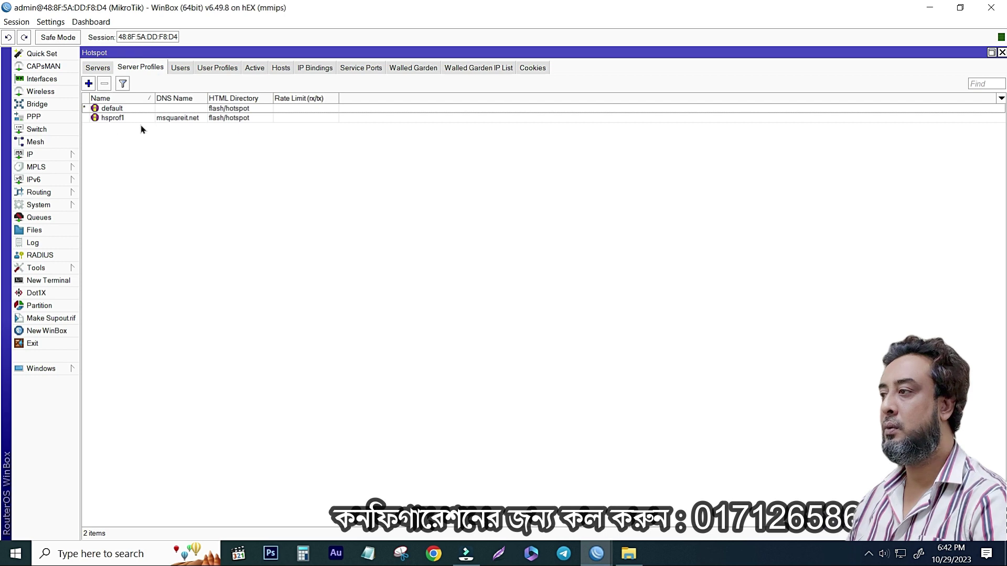
double_click(177, 118)
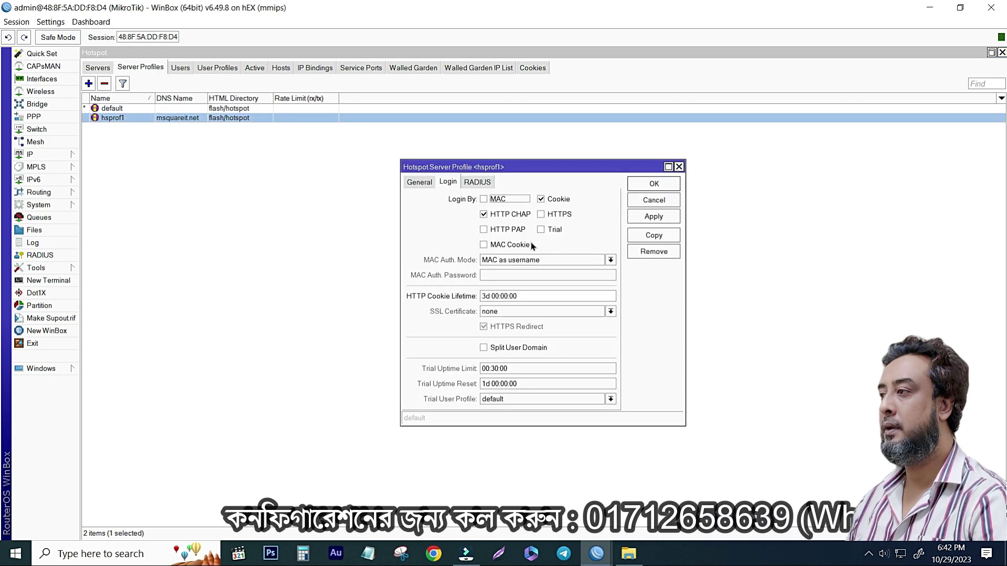
left_click(483, 229)
left_click(483, 245)
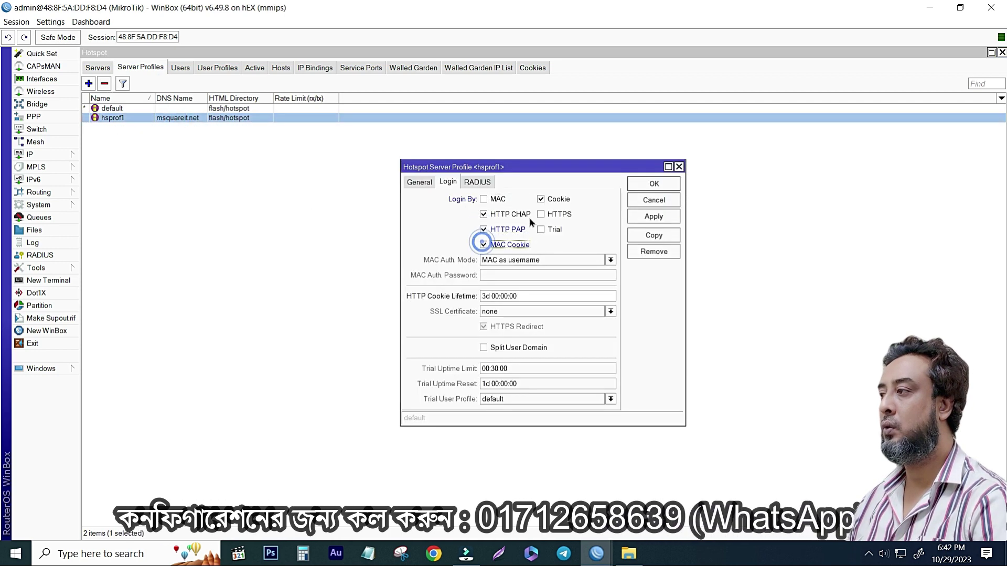
left_click(541, 199)
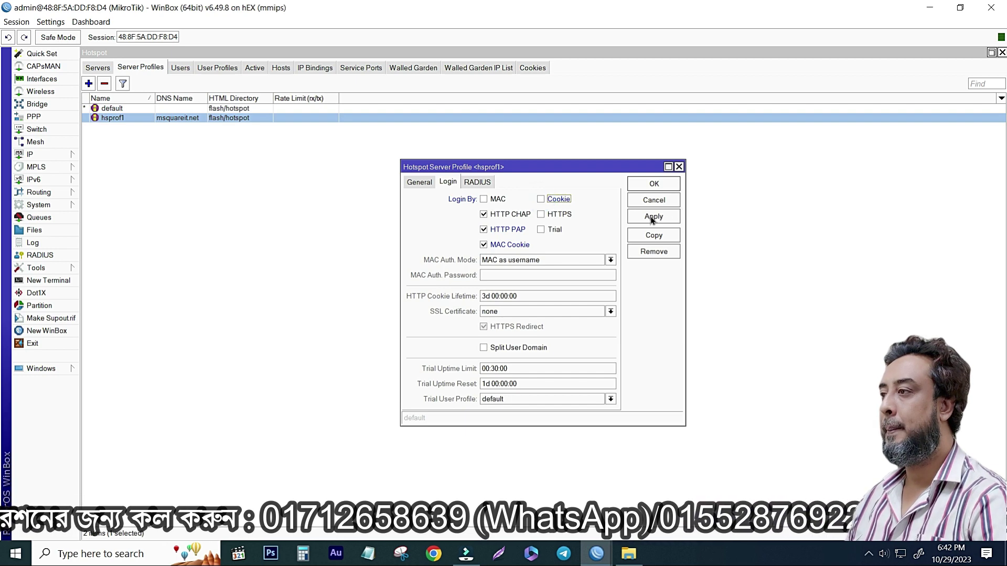
left_click(432, 184)
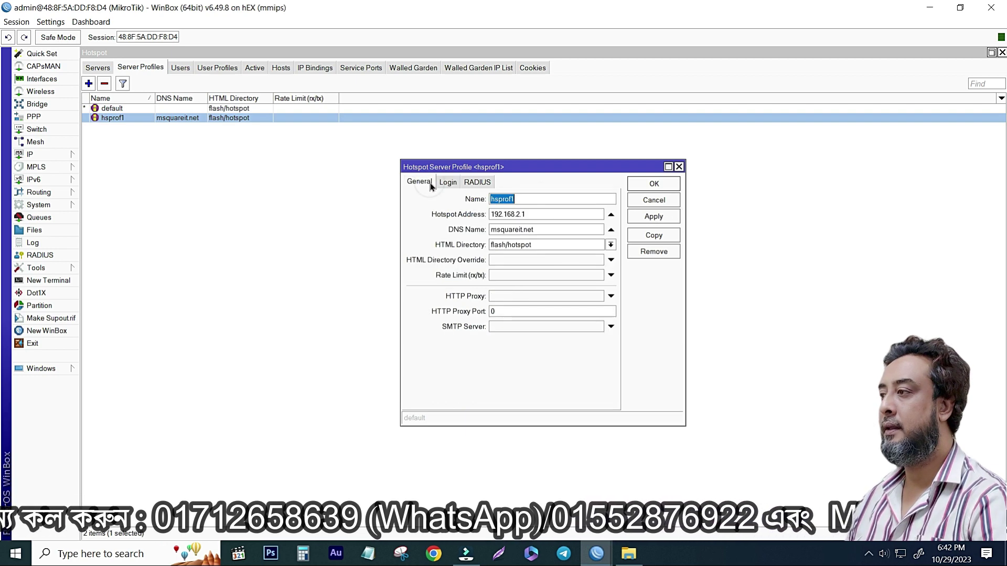
double_click(548, 227)
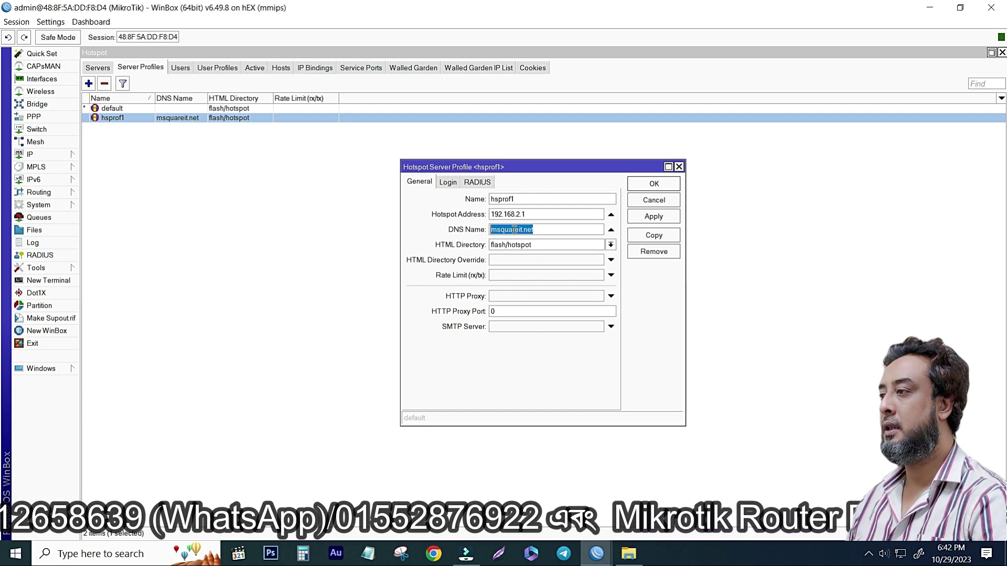
left_click(446, 183)
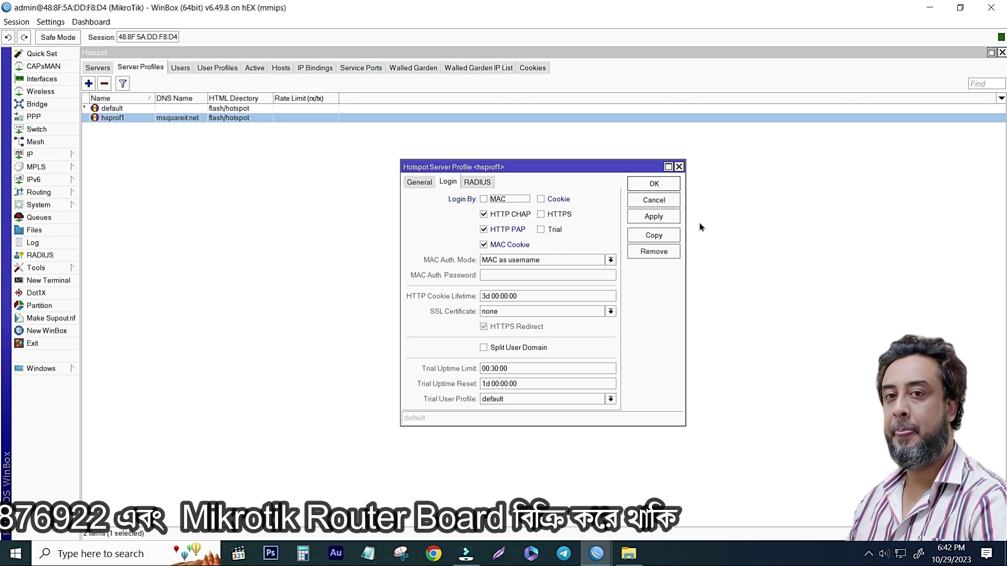
left_click(654, 217)
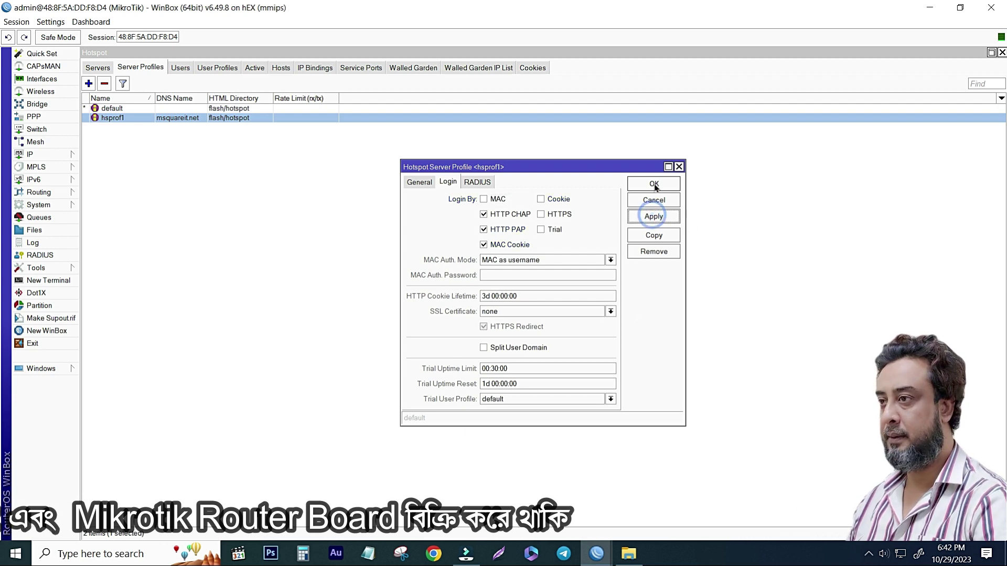
left_click(654, 184)
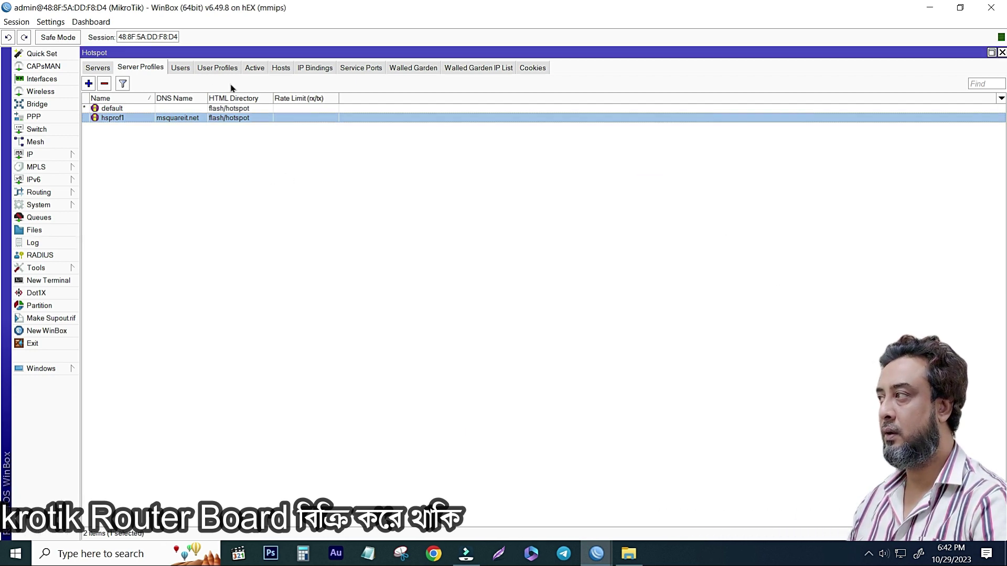
Launch MikhmonServer from the Mikhmon Server folder and allow its PHP server through the firewall on private networks.
left_click(930, 8)
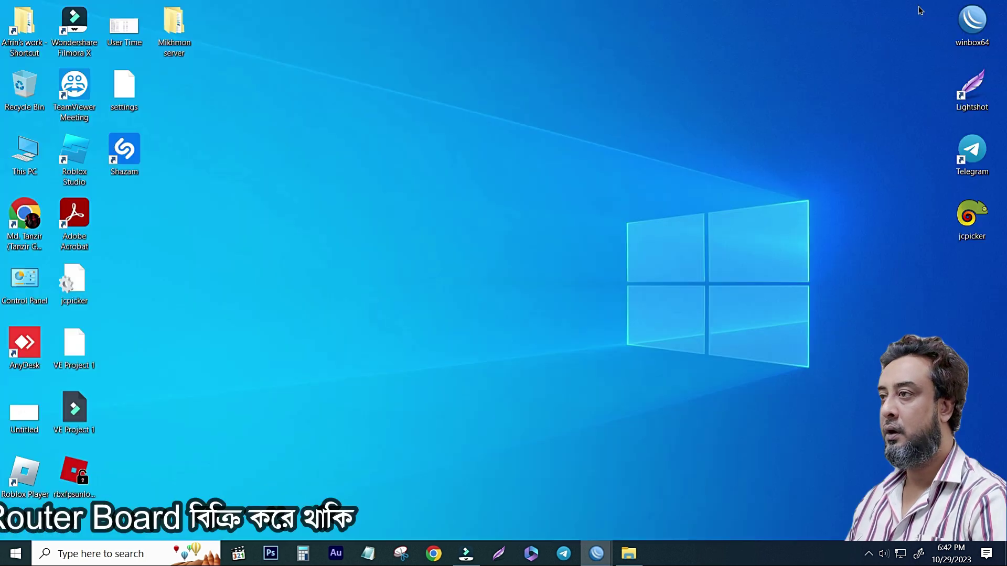
right_click(465, 65)
left_click(514, 125)
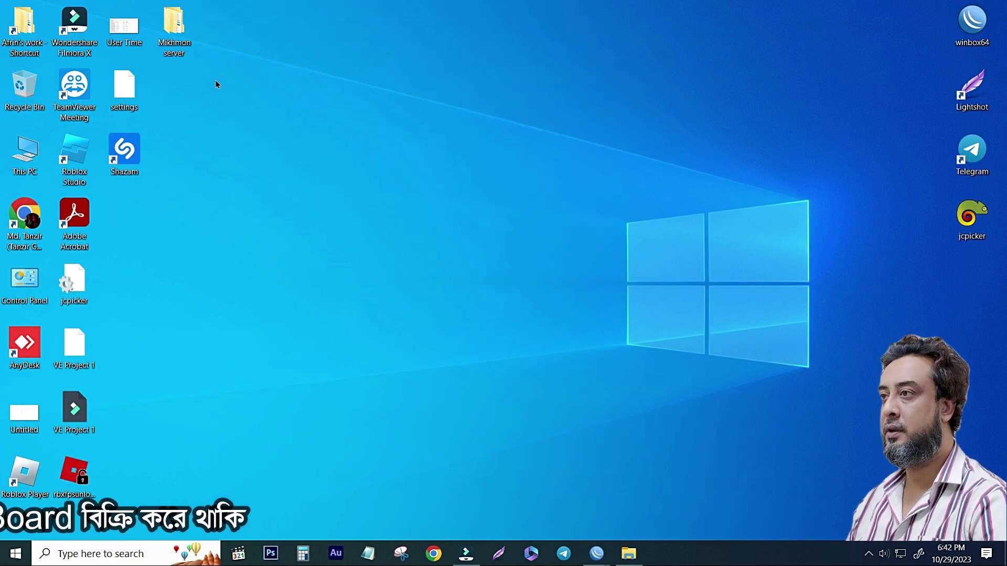
double_click(184, 32)
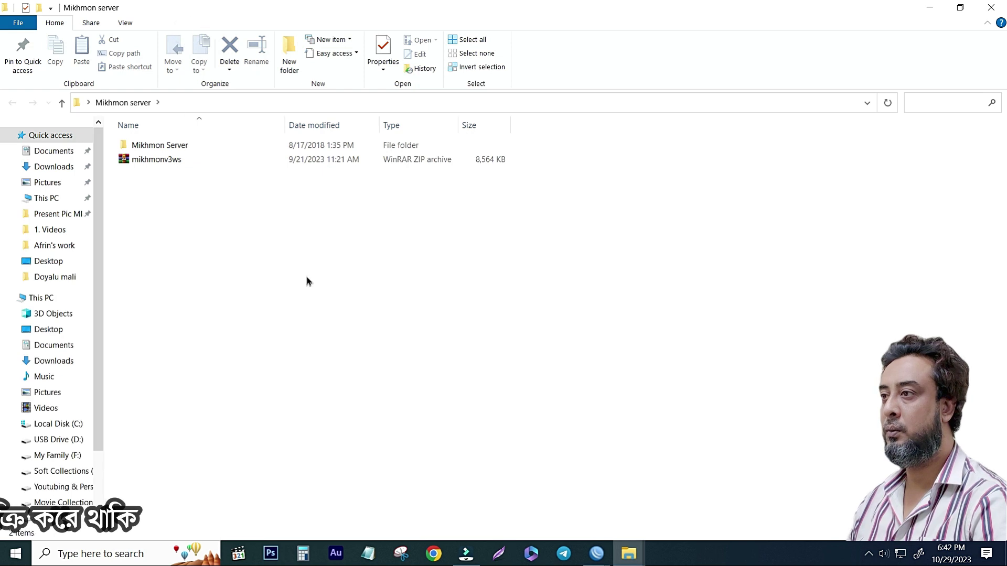
double_click(187, 146)
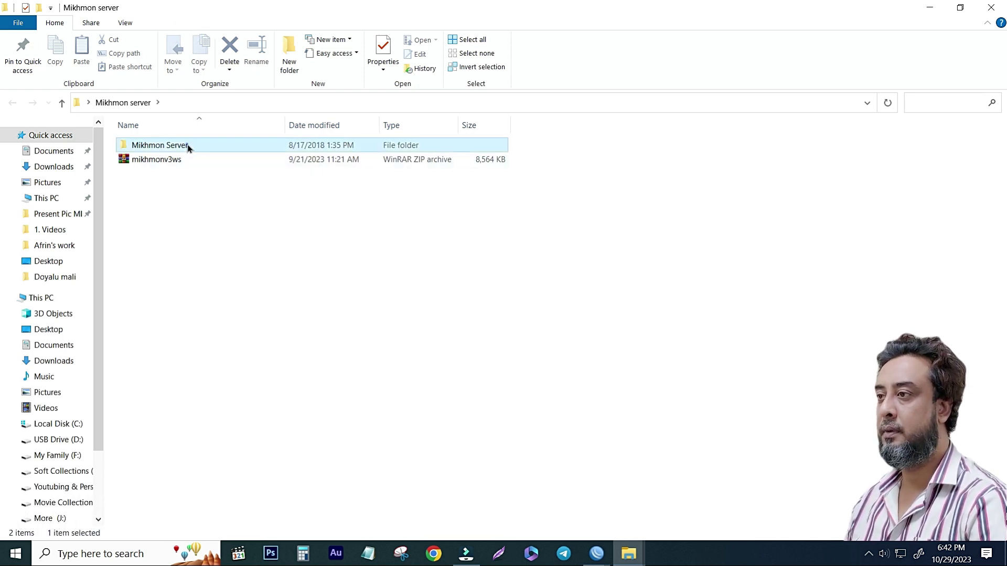
double_click(143, 175)
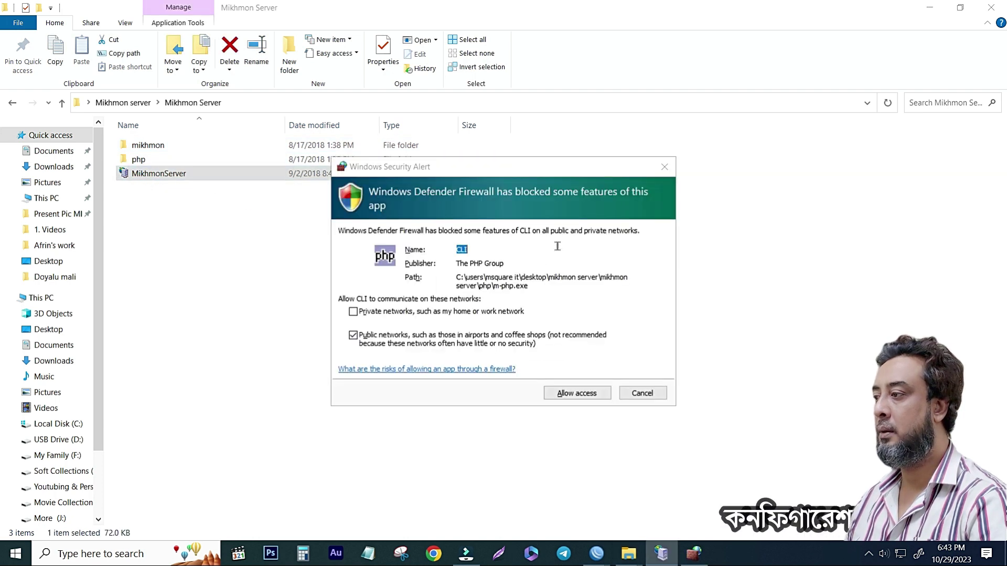
left_click(353, 312)
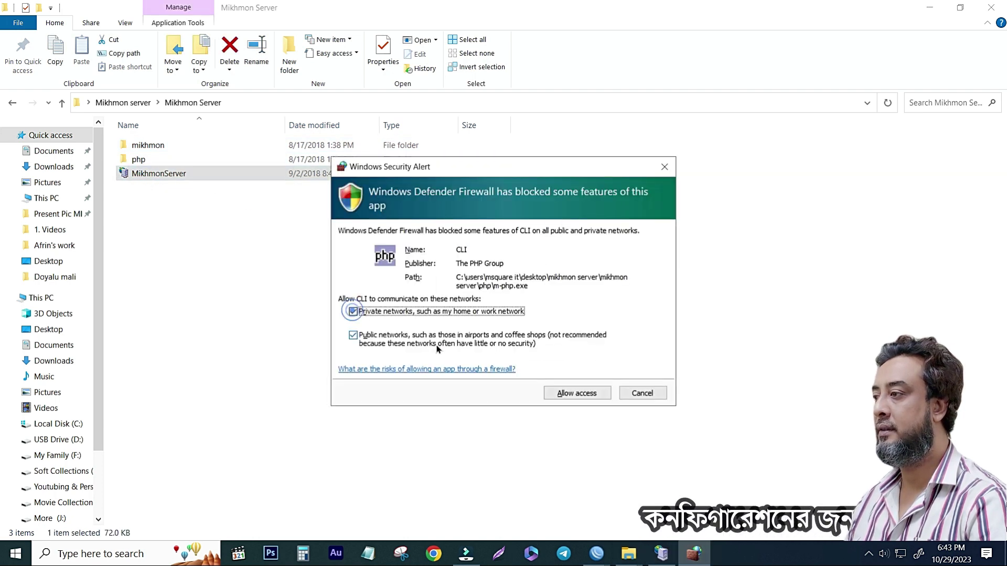
left_click(575, 394)
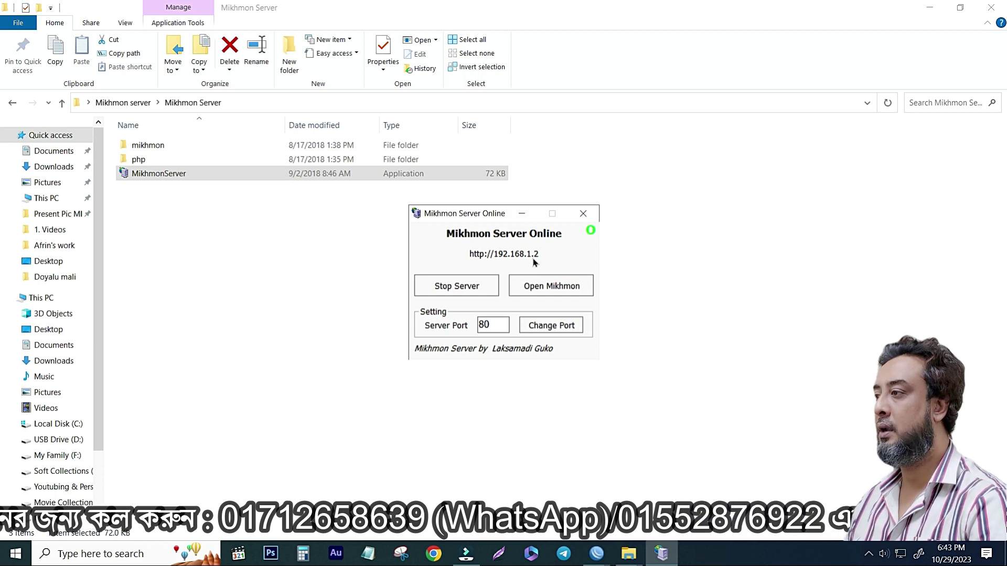
Send a MikhmonServer shortcut to the desktop, close Explorer and refresh the desktop.
left_click(524, 216)
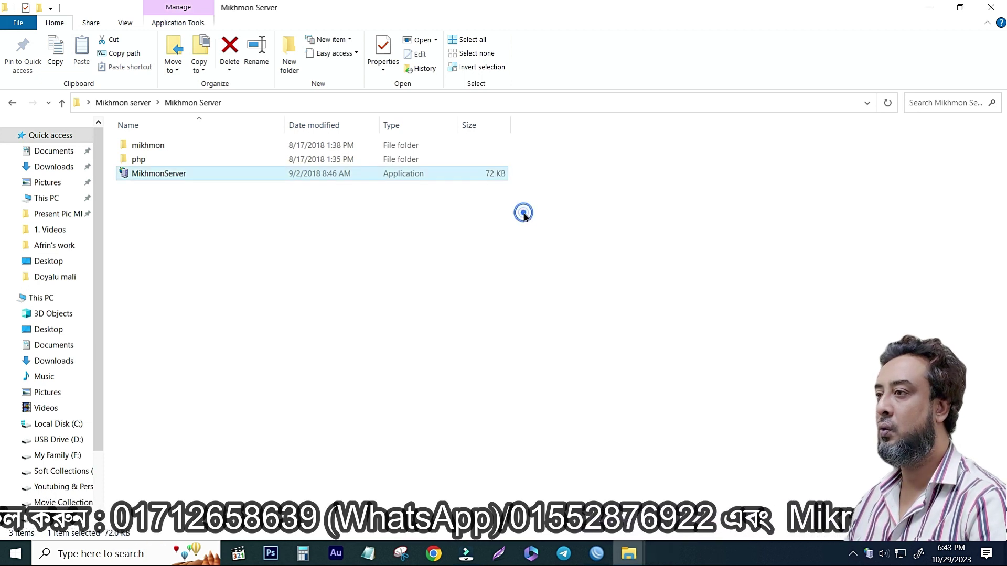
key("super+d")
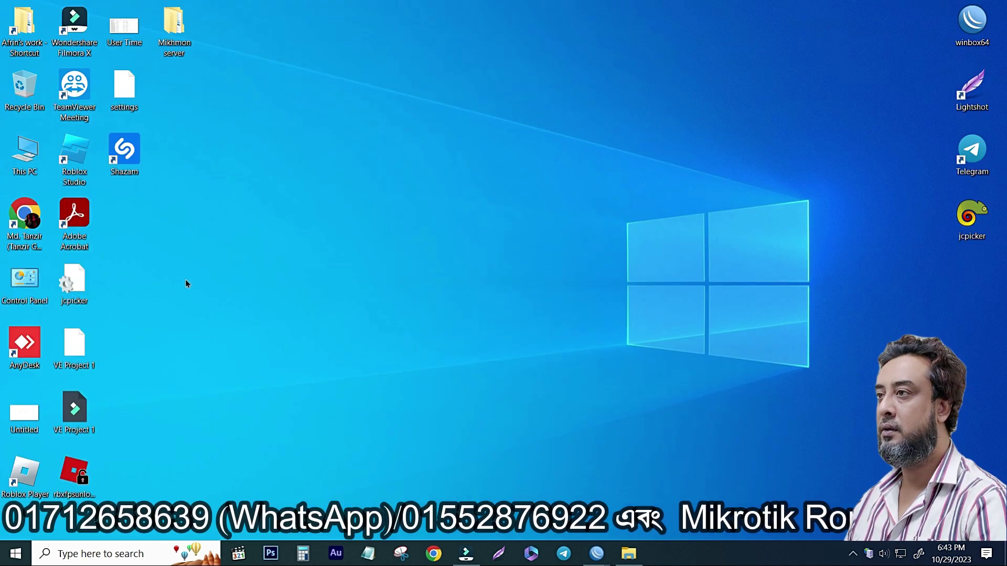
double_click(181, 34)
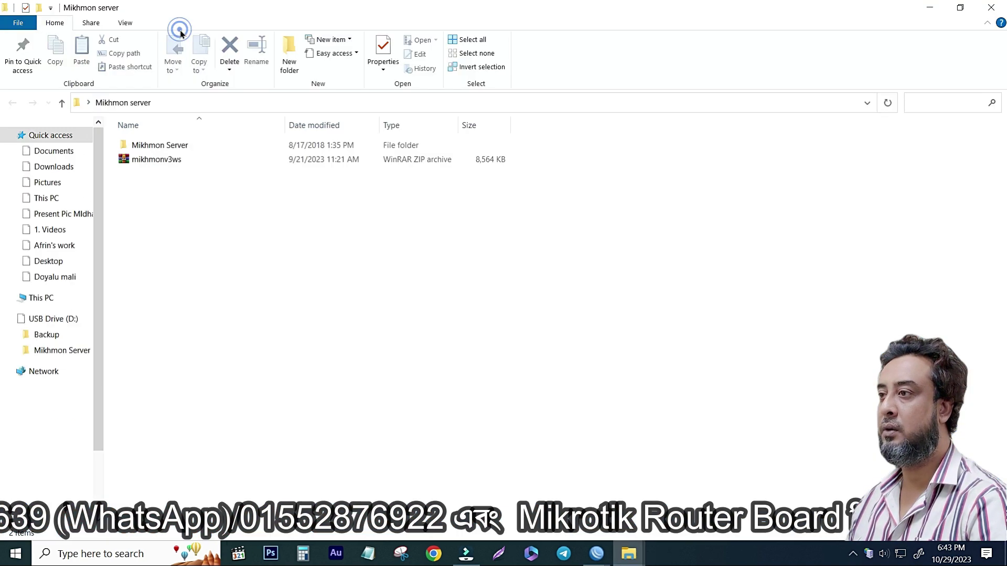
double_click(160, 146)
right_click(159, 174)
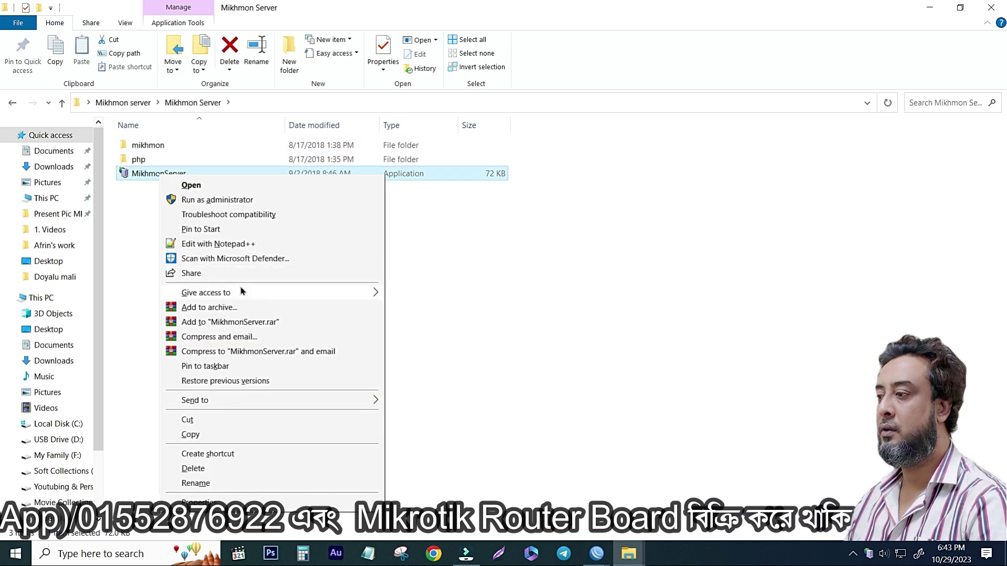
mouse_move(325, 400)
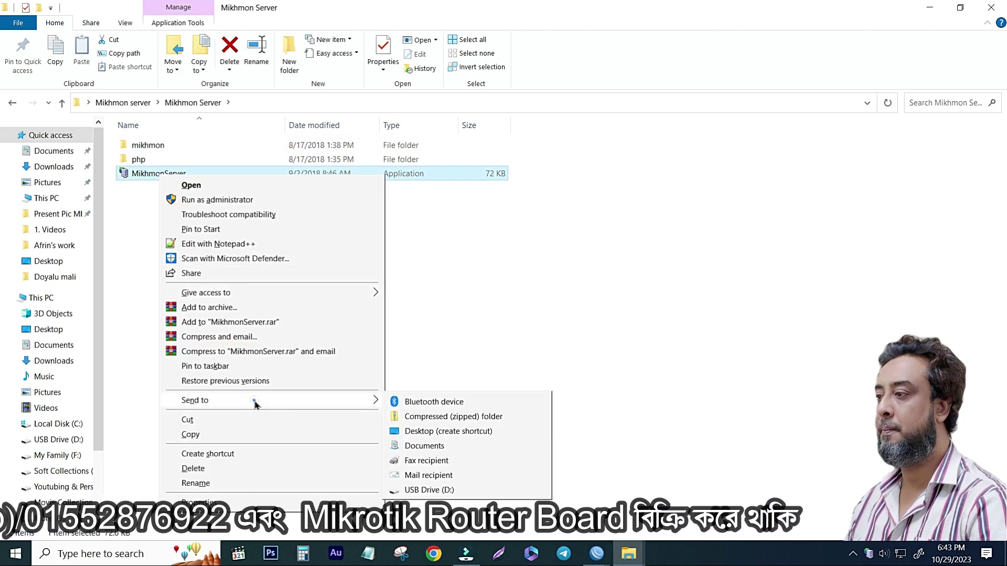
left_click(419, 431)
left_click(998, 10)
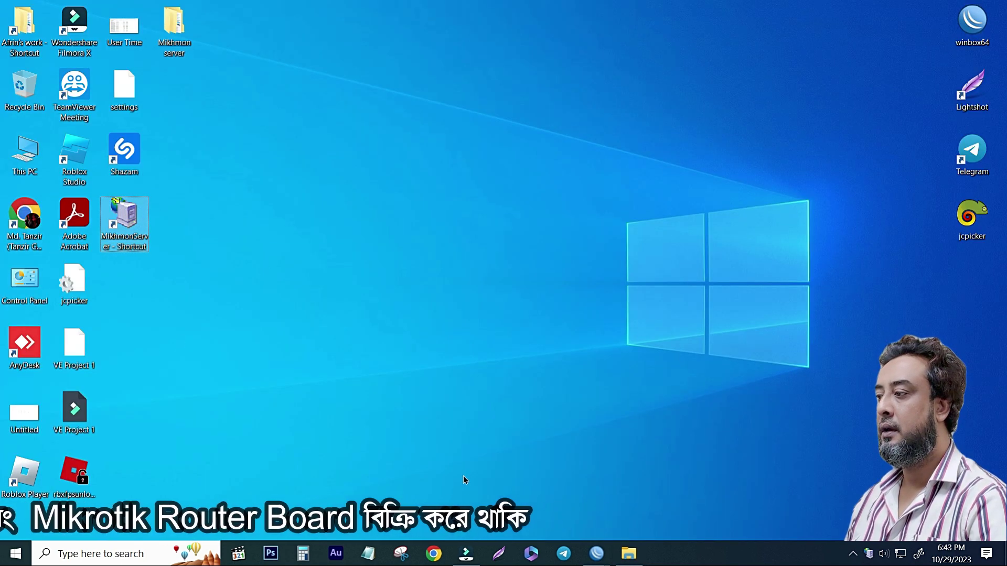
right_click(359, 150)
left_click(416, 199)
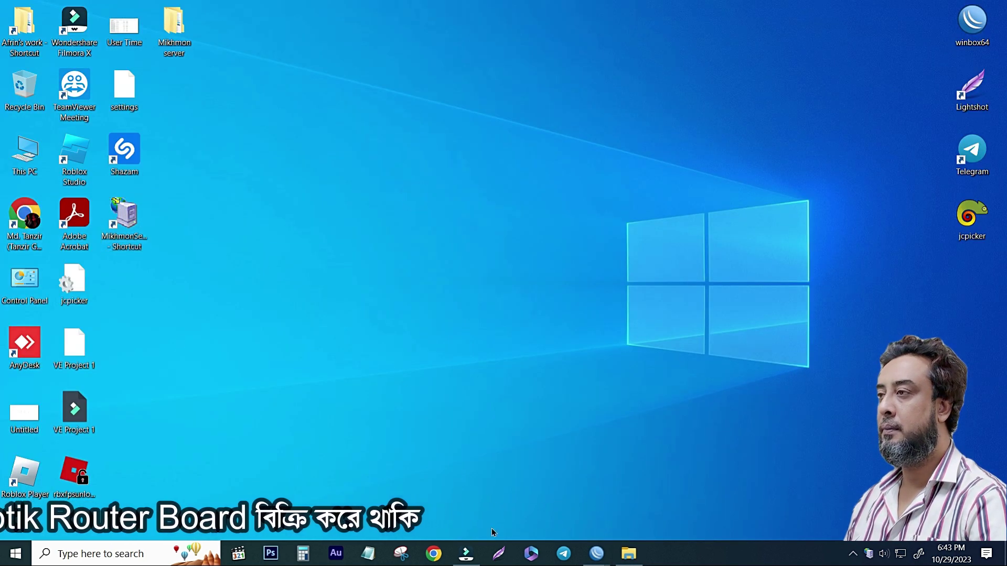
Launch WinBox, select the MikroTik router at 192.168.1.1 and check the stored password.
double_click(972, 24)
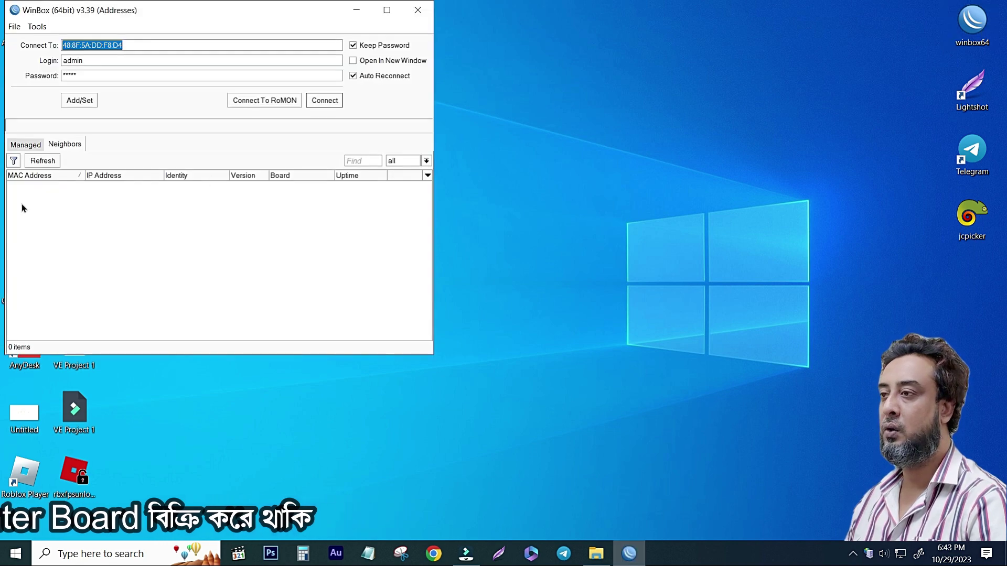
left_click(110, 186)
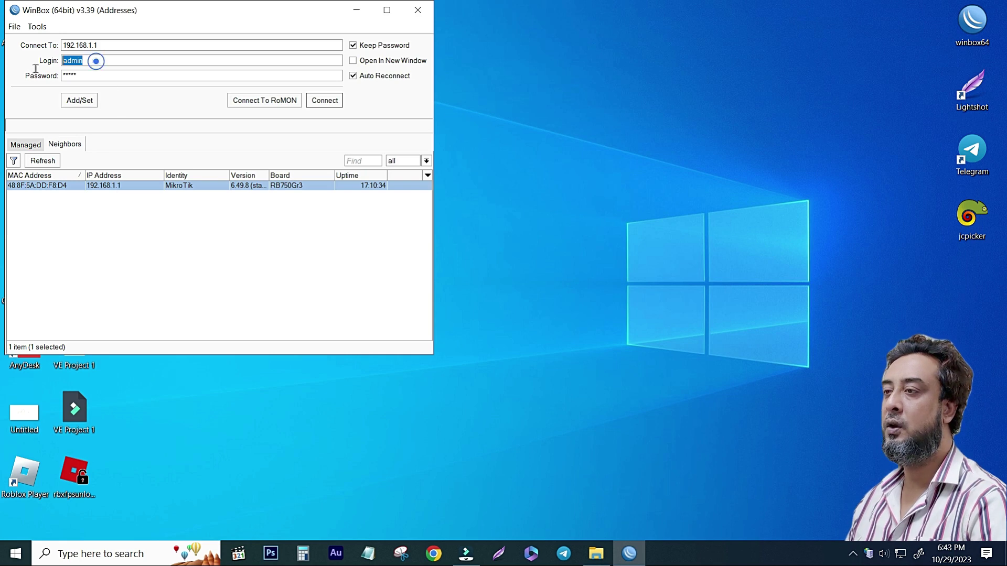
left_click(93, 75)
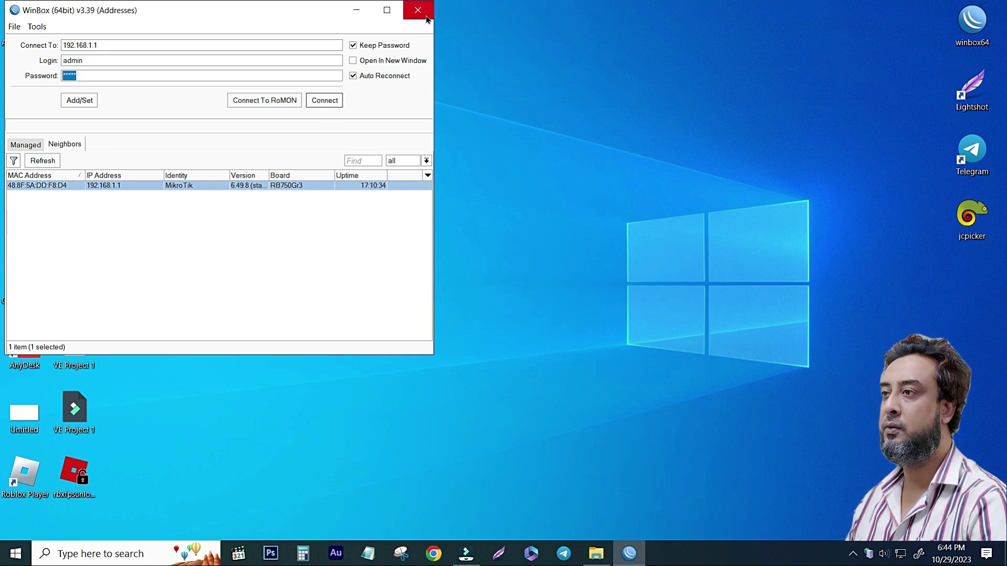
Minimize WinBox, refresh the desktop and launch Google Chrome.
left_click(356, 12)
right_click(345, 57)
left_click(375, 107)
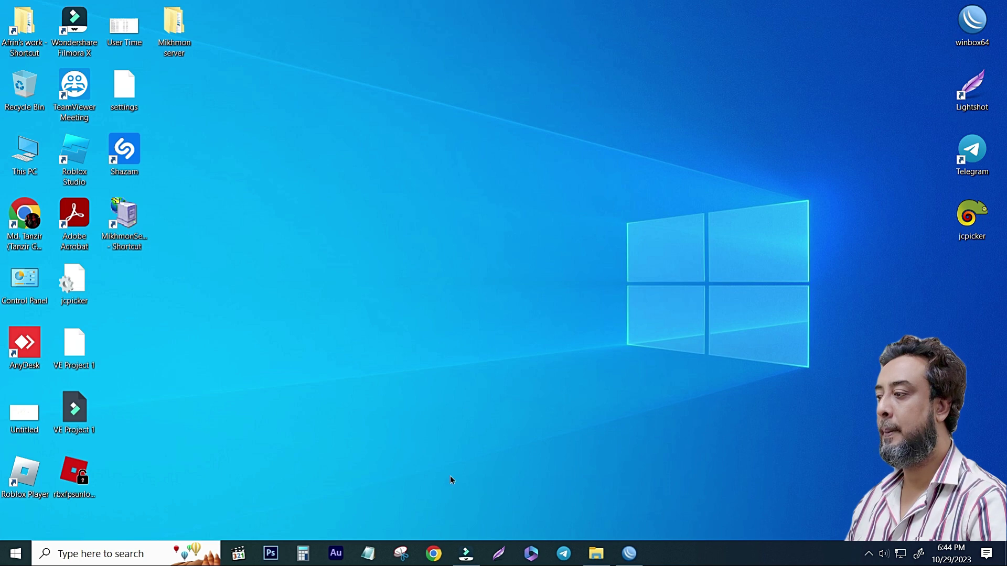
left_click(433, 554)
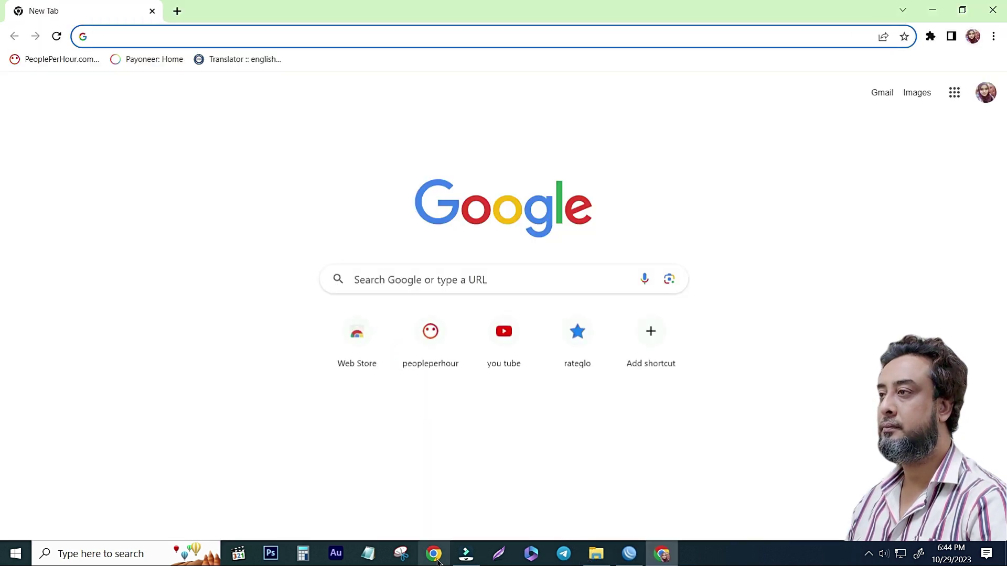
Restore Mikhmon Server from the system tray and load 192.168.1.2 in Chrome.
left_click(866, 557)
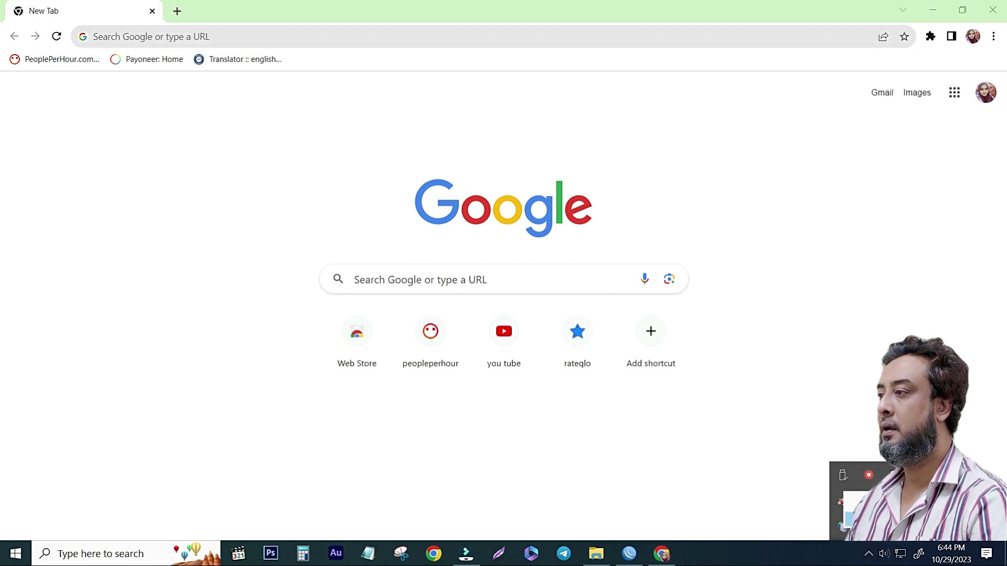
left_click(842, 525)
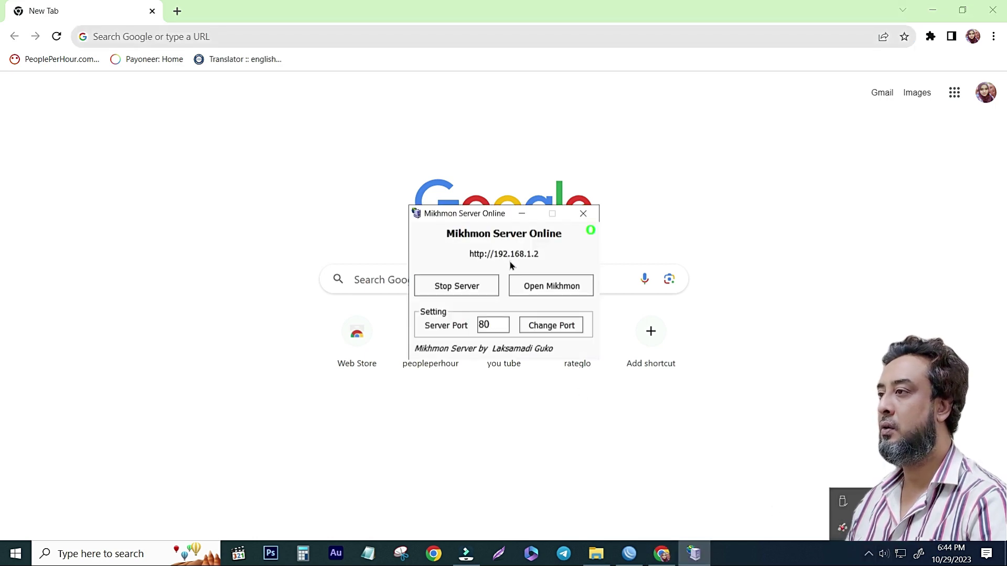
left_click(225, 41)
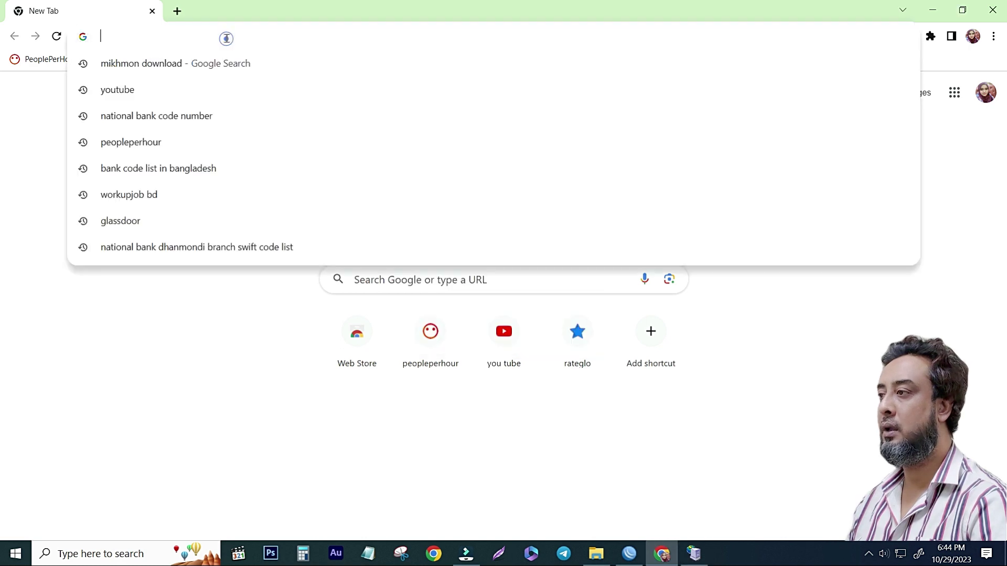
type("192")
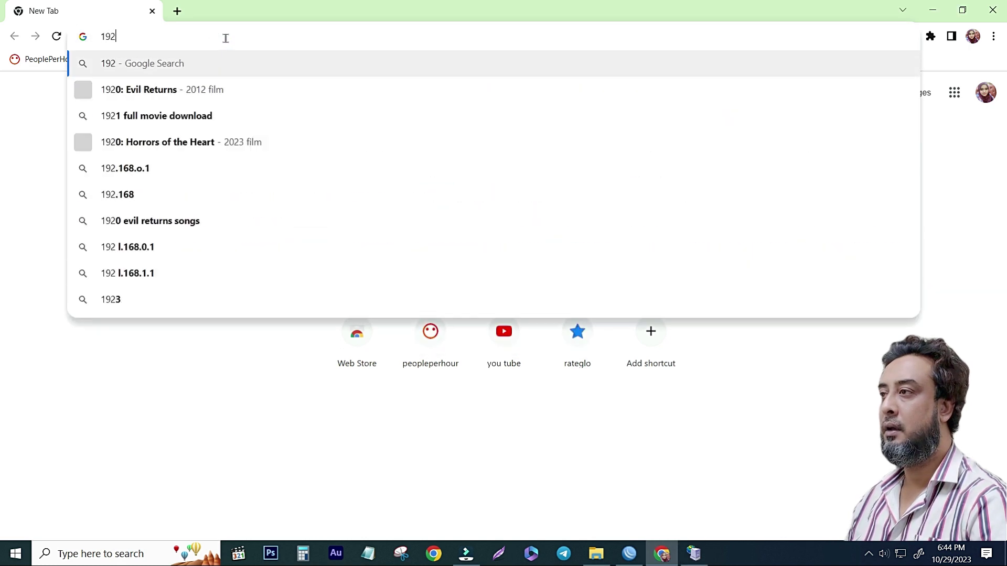
type(".168.1.2")
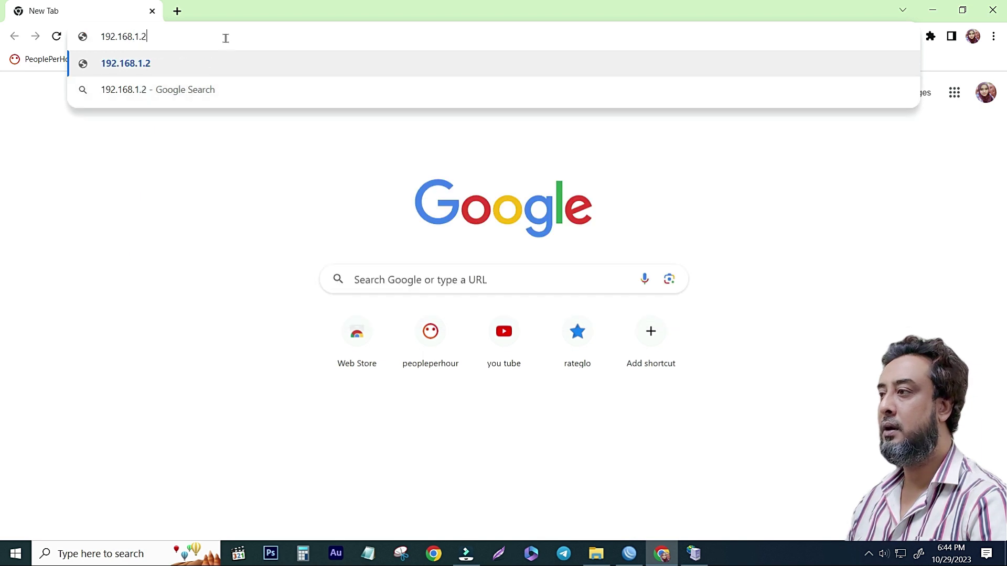
key("Return")
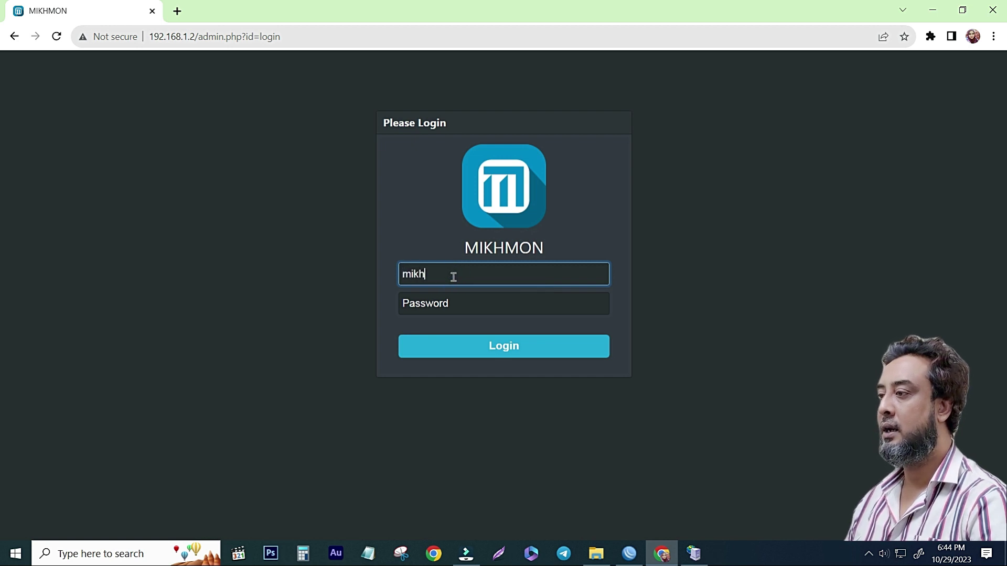
Enter the admin password, log in, save it in Chrome, and view the revealed password in Admin Settings.
key("Tab")
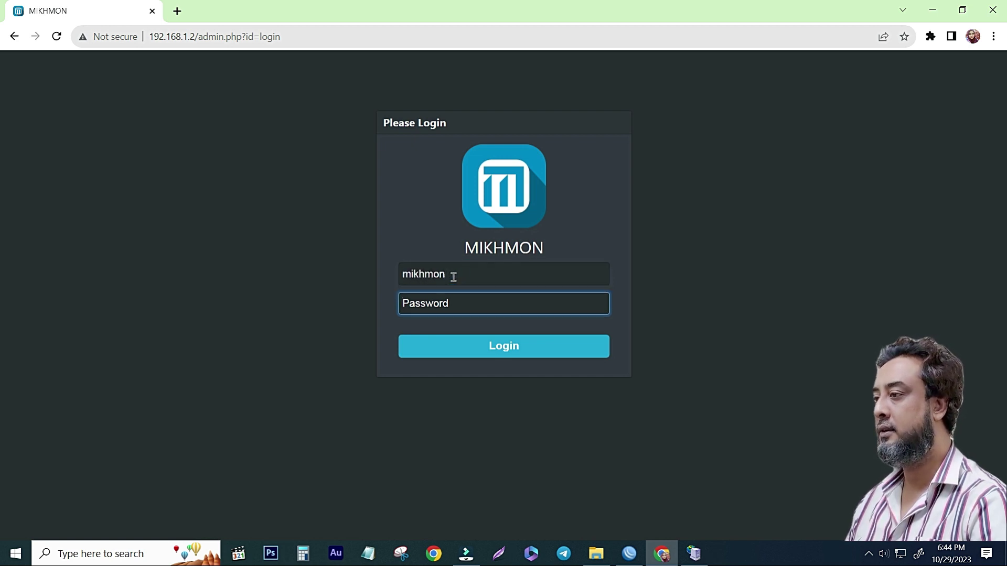
type("1")
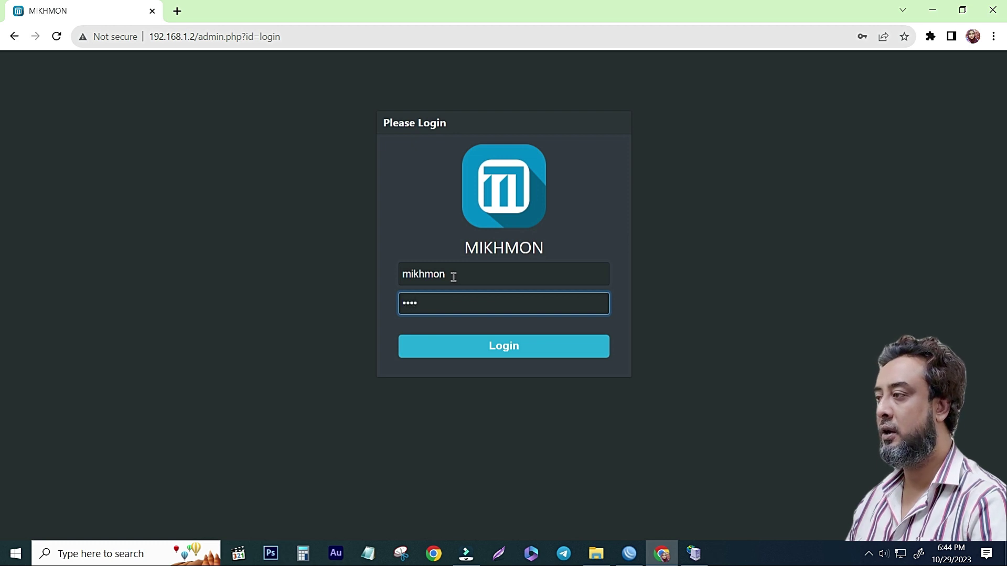
left_click(516, 348)
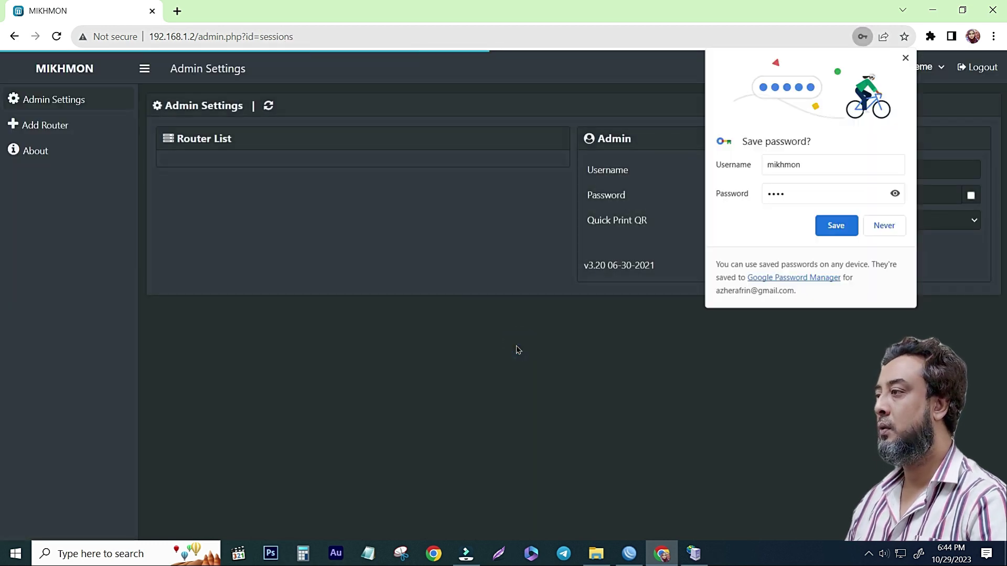
left_click(836, 228)
left_click(620, 215)
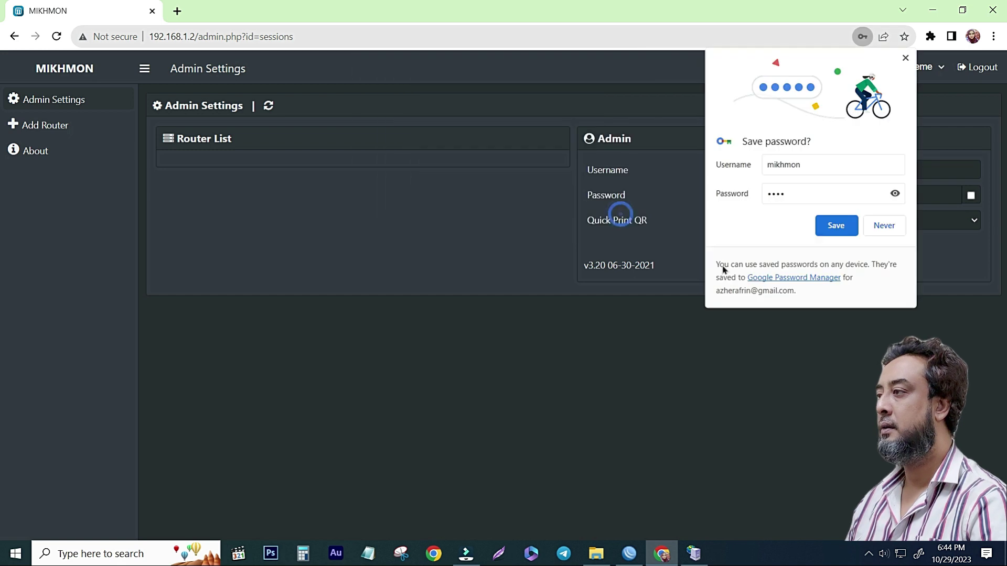
left_click(843, 226)
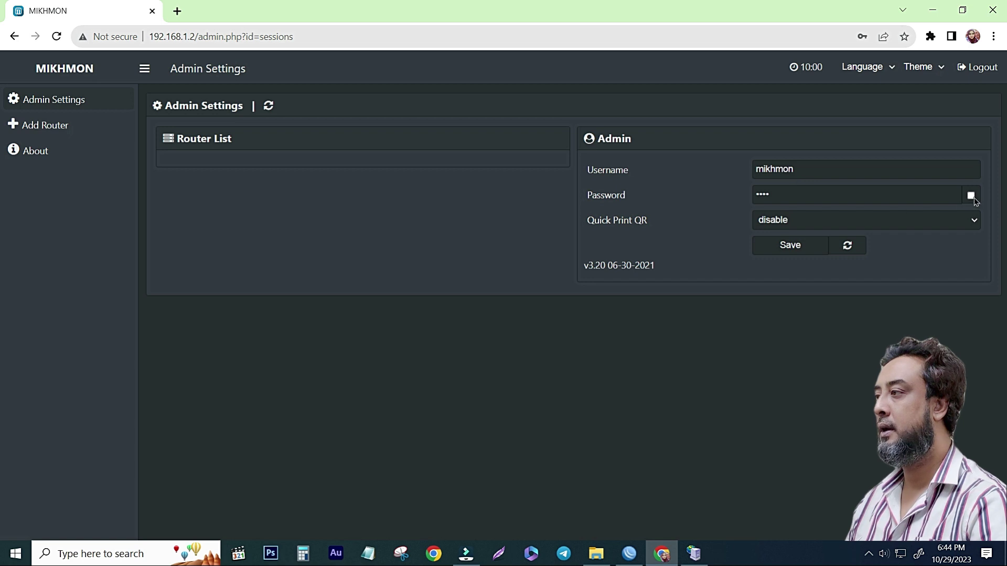
double_click(806, 196)
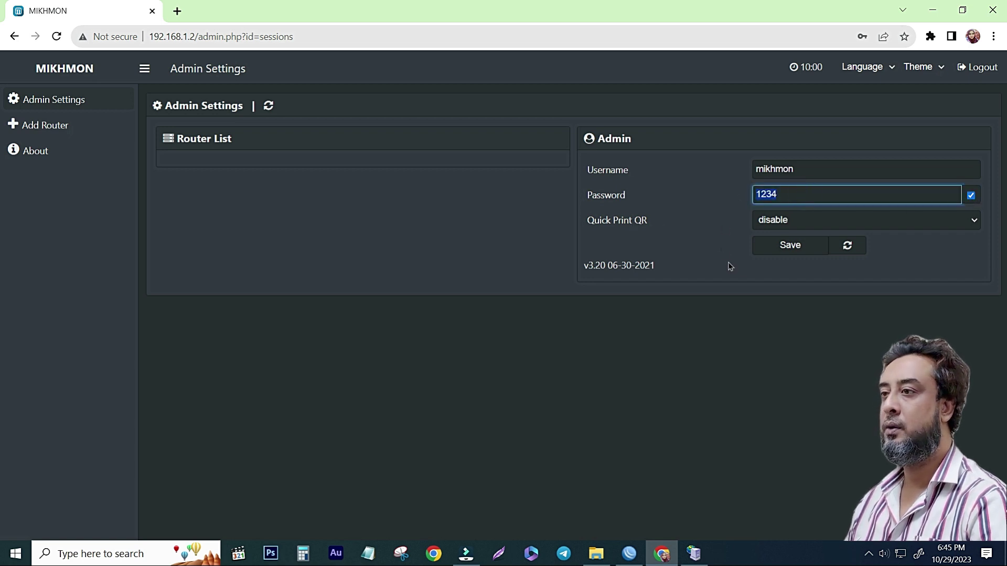
left_click(241, 199)
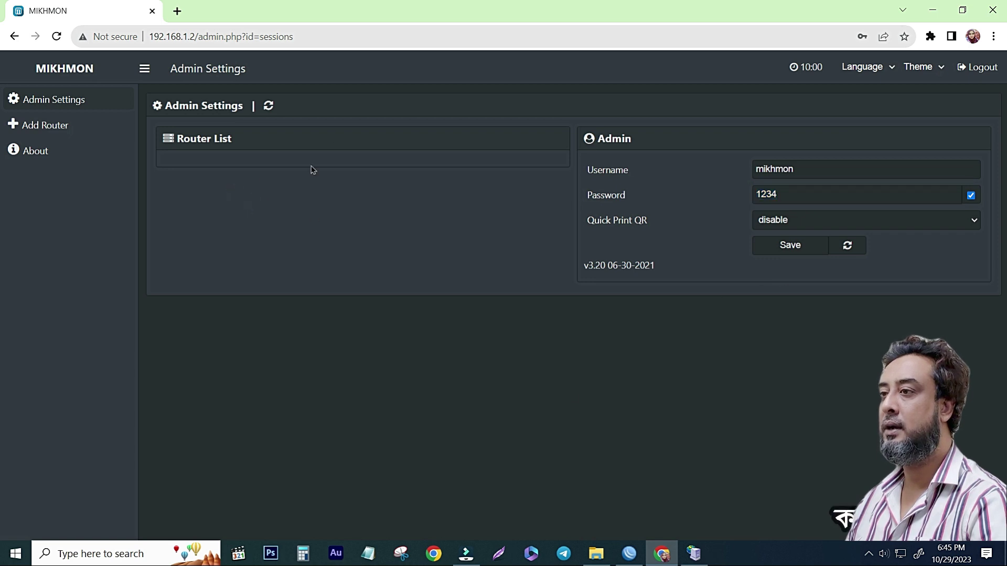
Start a new Mikhmon router session named Msquareit.
left_click(58, 129)
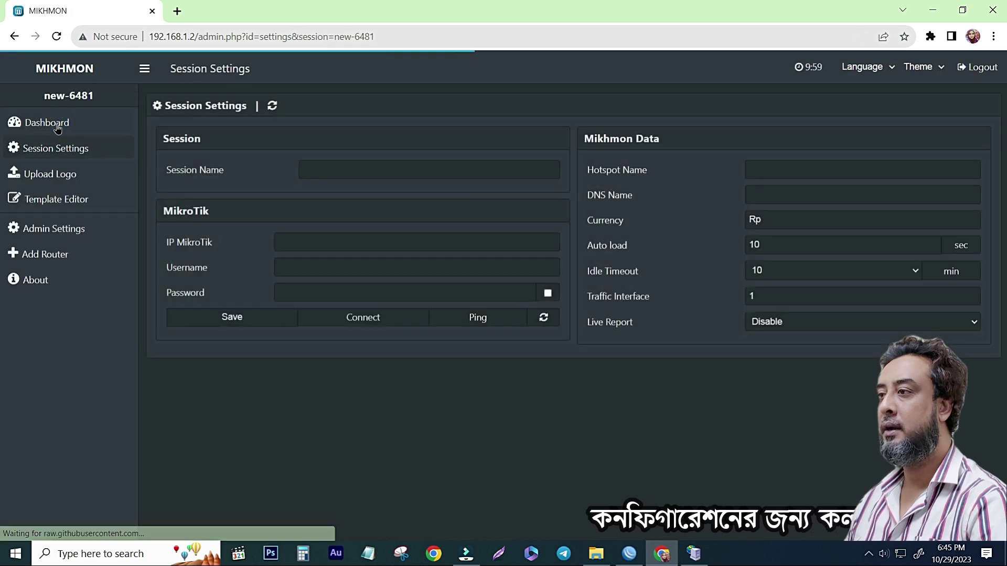
left_click(324, 168)
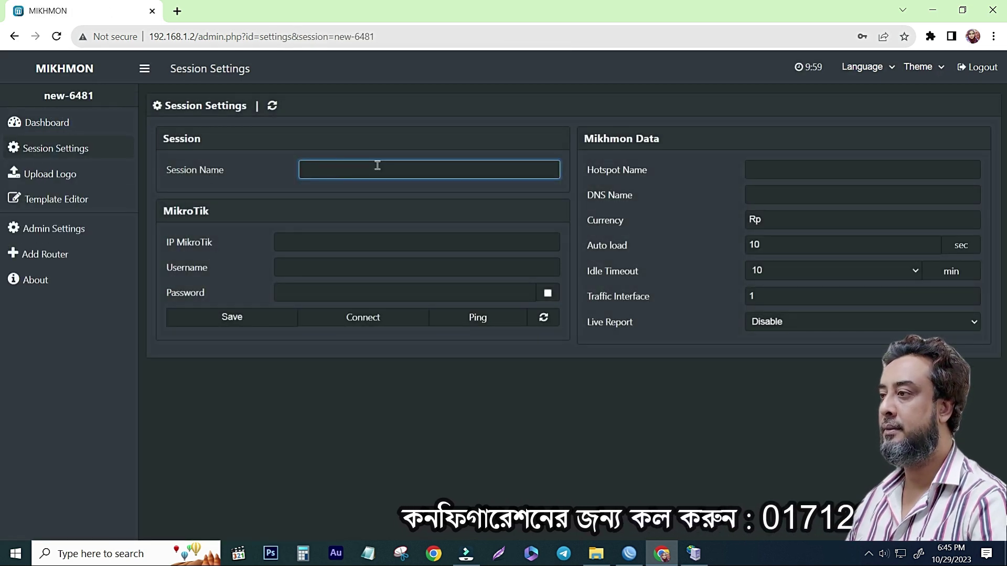
type("Msquare")
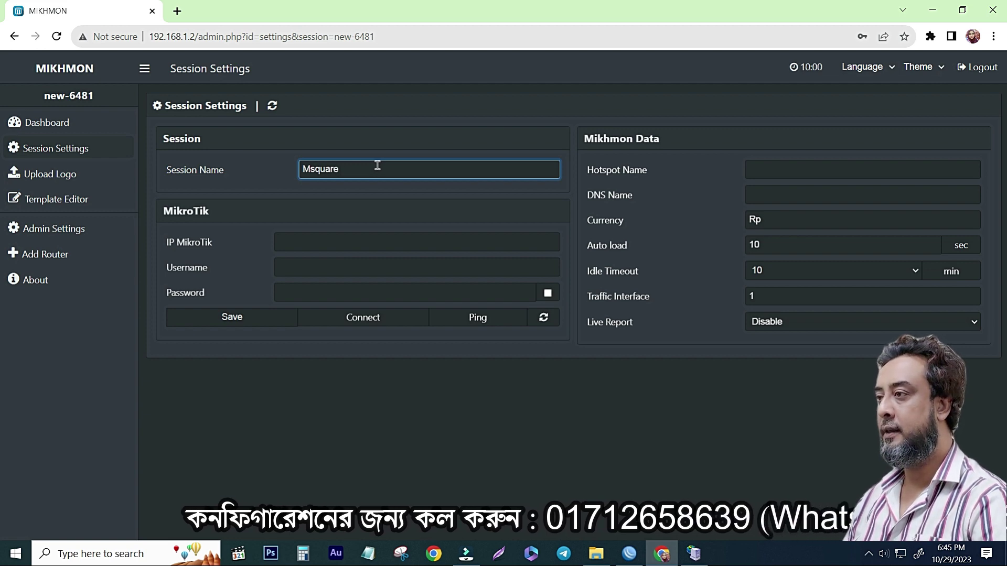
type("it")
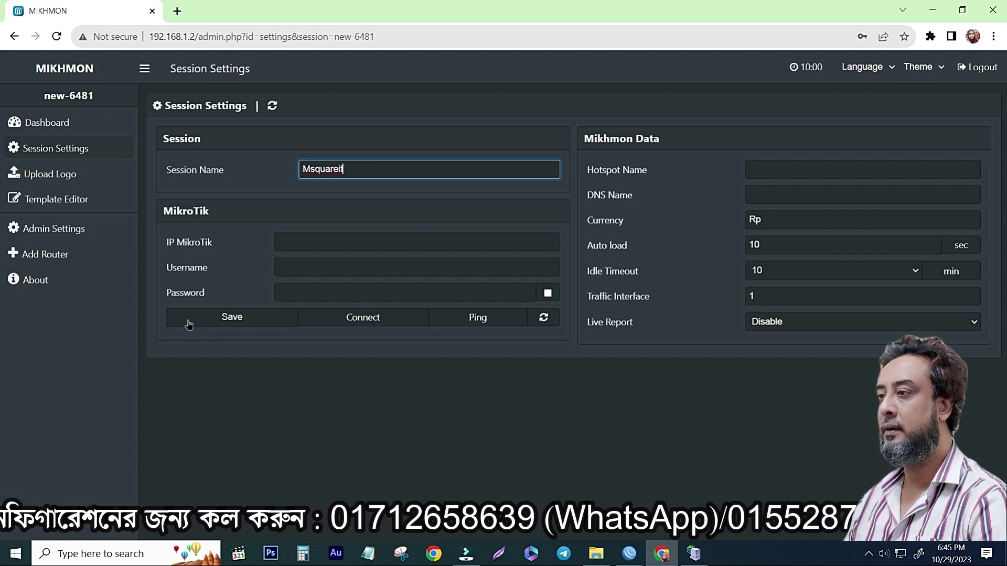
Enter 192.168.1.1 as the MikroTik IP, checking the address in WinBox.
left_click(291, 242)
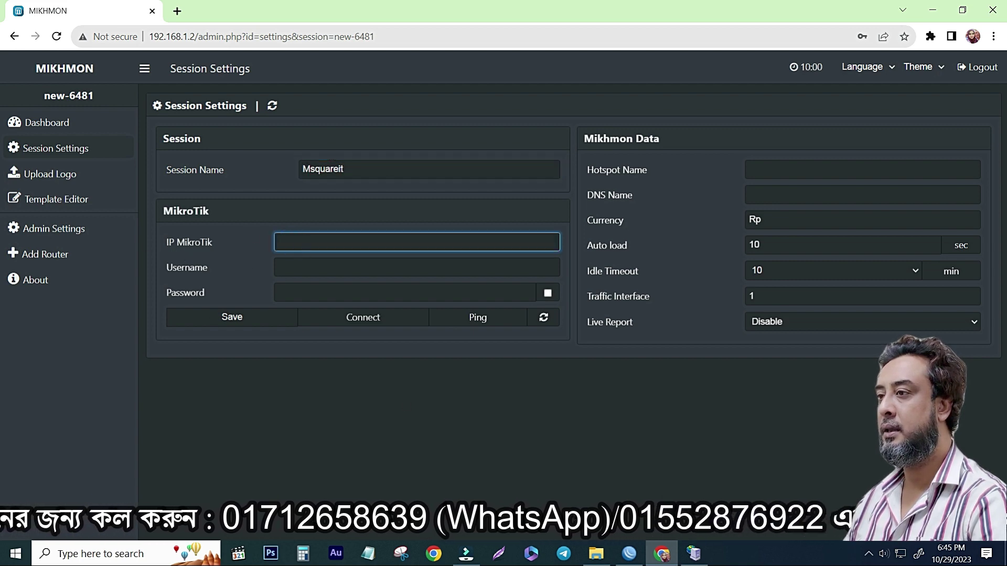
key("alt+Tab")
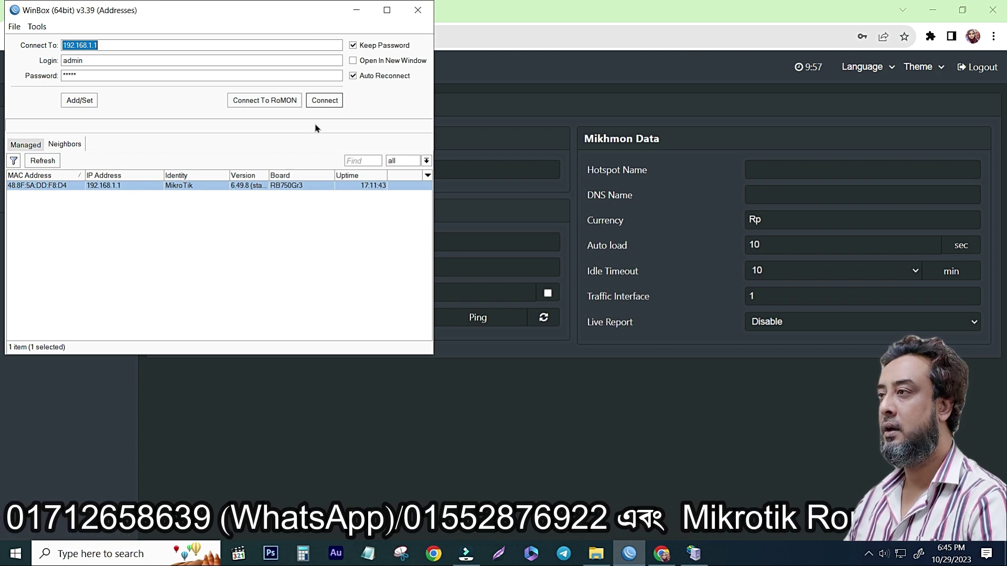
left_click(358, 12)
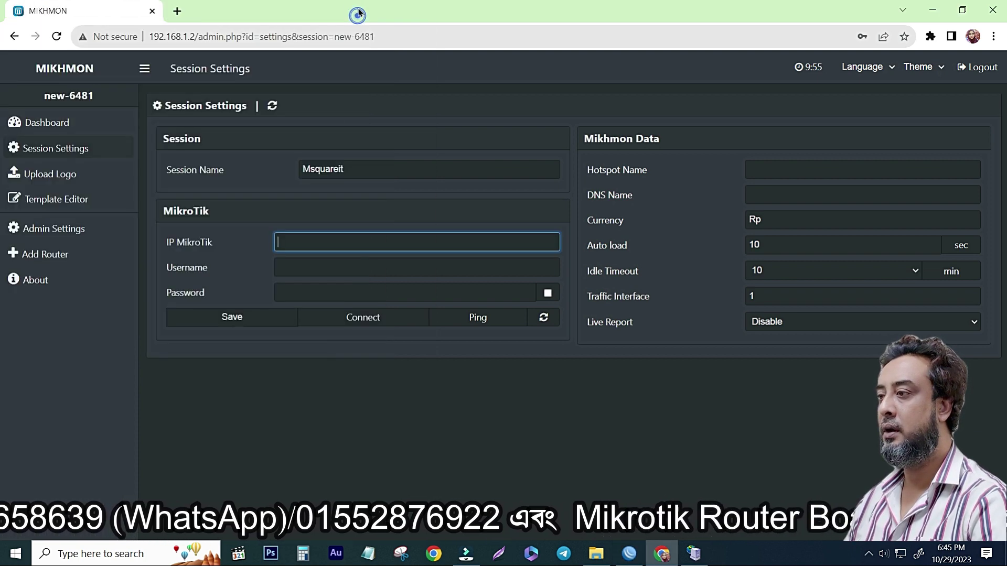
left_click(299, 245)
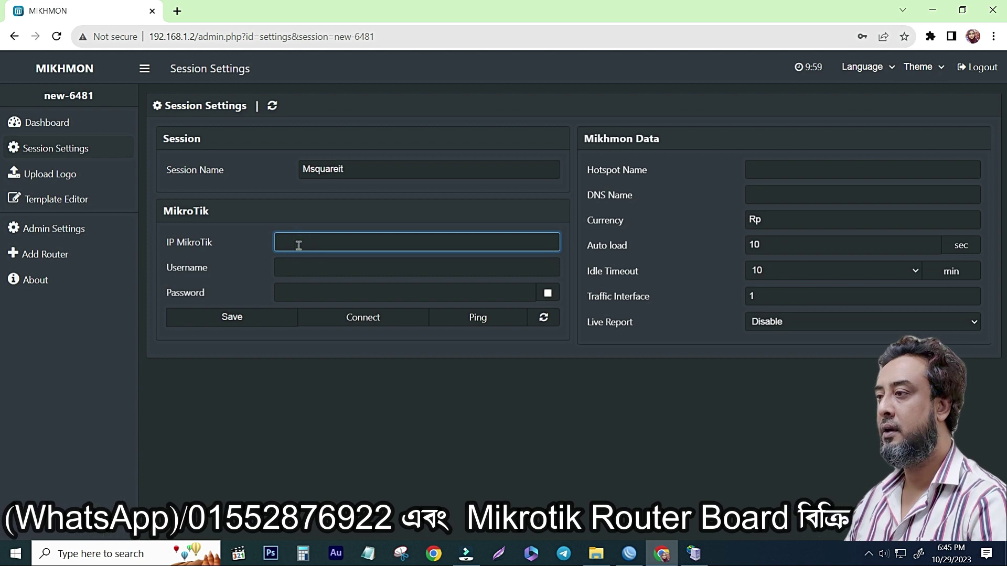
type("192.168.")
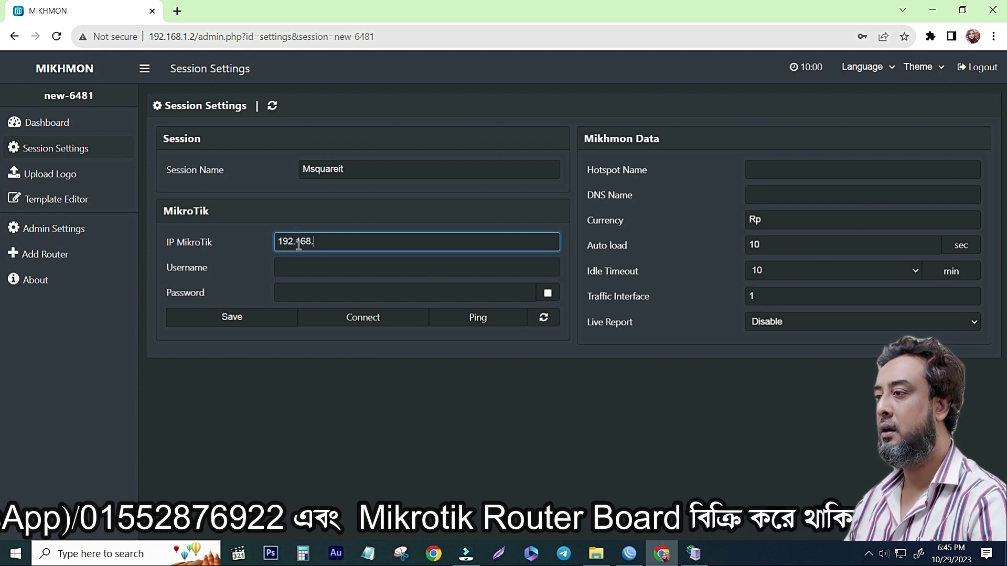
type("1.1")
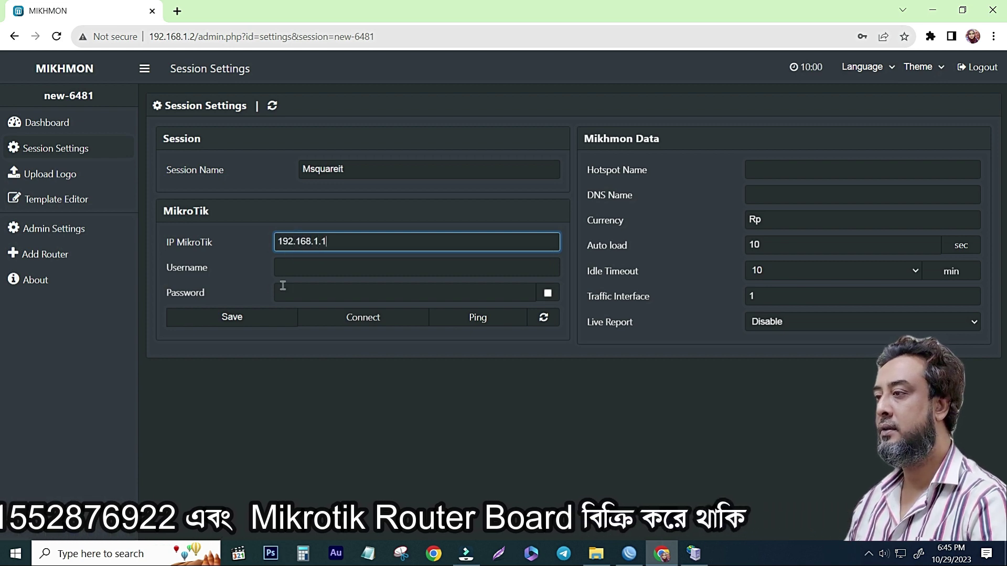
Fill in username admin and the router password, checking the login in WinBox.
left_click(286, 267)
key("alt+Tab")
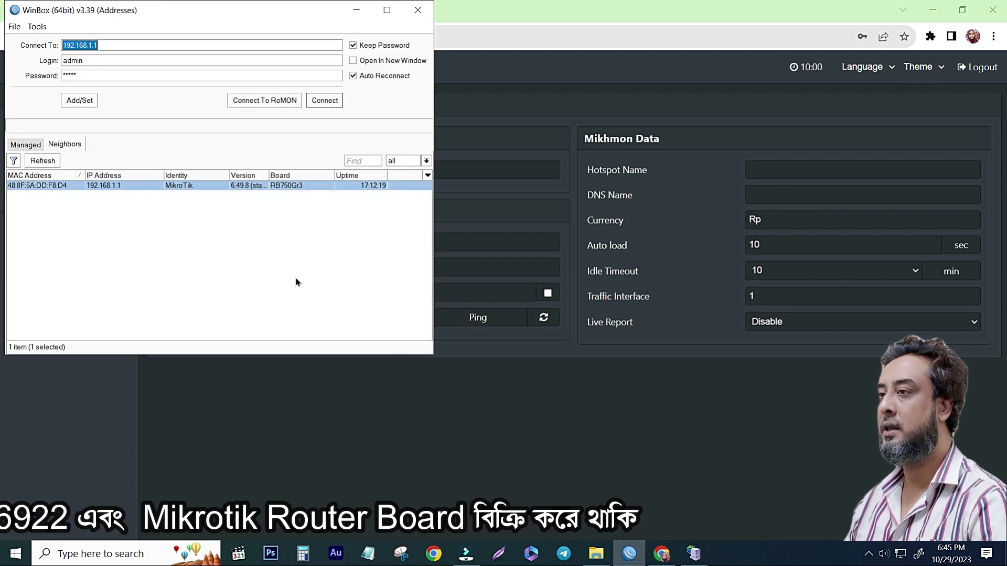
key("Tab")
left_click(75, 74)
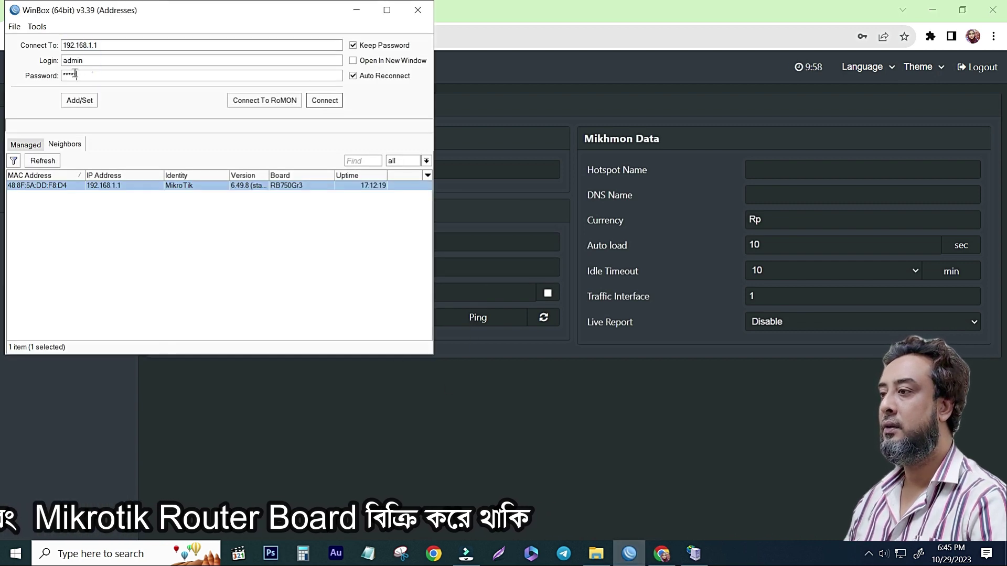
left_click(356, 10)
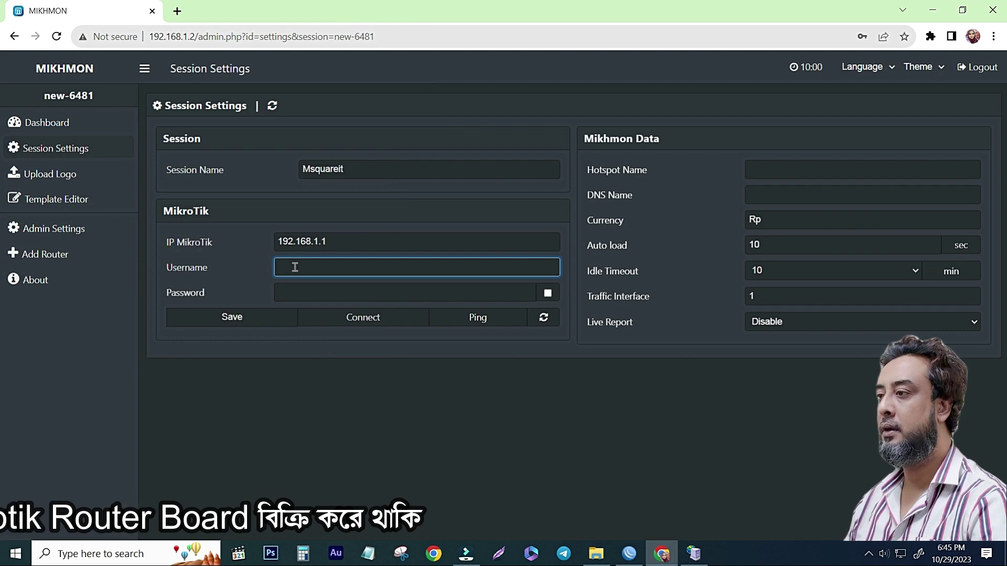
type("admin")
key("Tab")
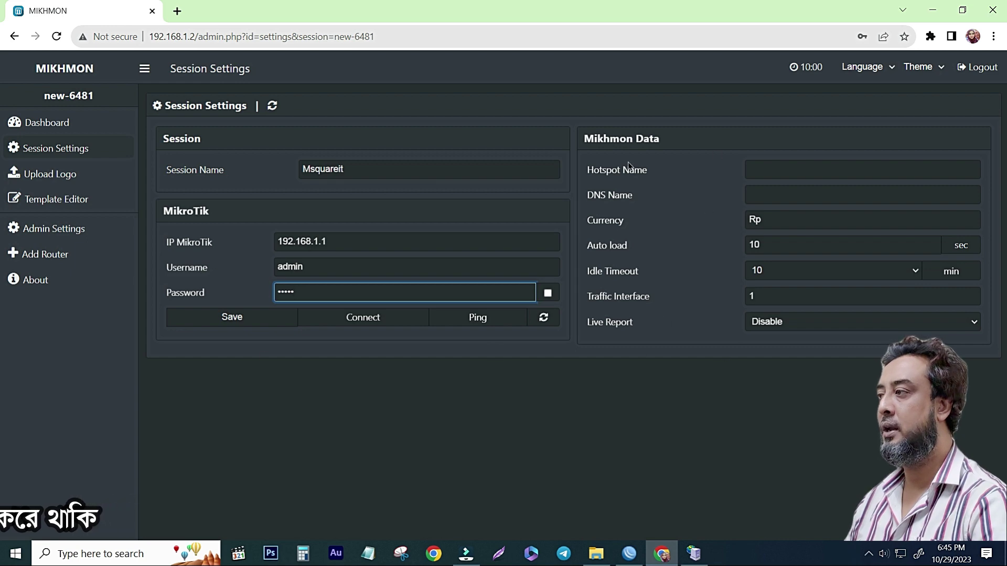
left_click(769, 168)
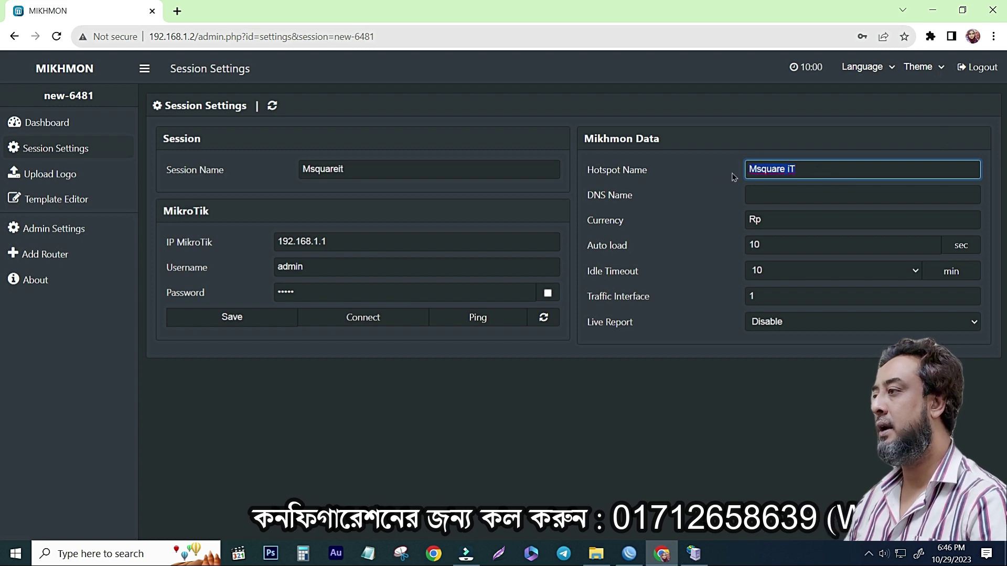
With Hotspot Name Msquare IT entered, log WinBox into the router at 192.168.1.1.
left_click(748, 195)
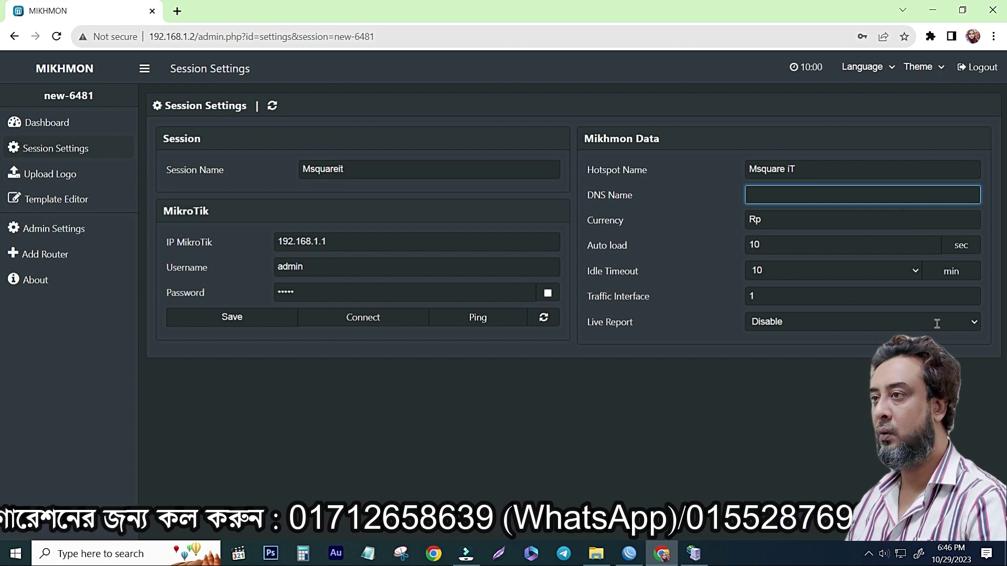
key("alt+Tab")
left_click(326, 99)
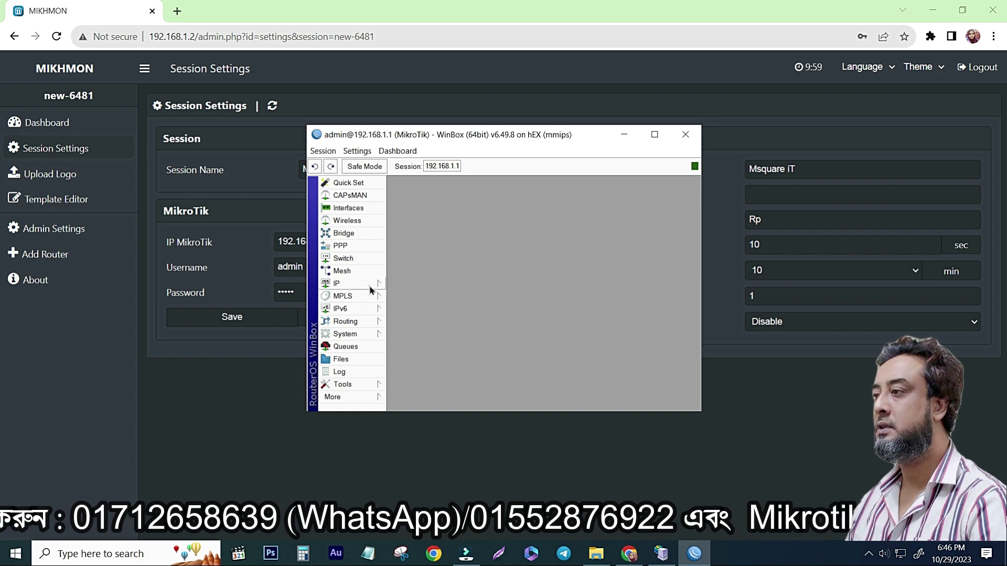
Copy DNS name msquareit.net from WinBox's hsprof1 hotspot server profile, then close WinBox.
left_click(367, 284)
left_click(414, 332)
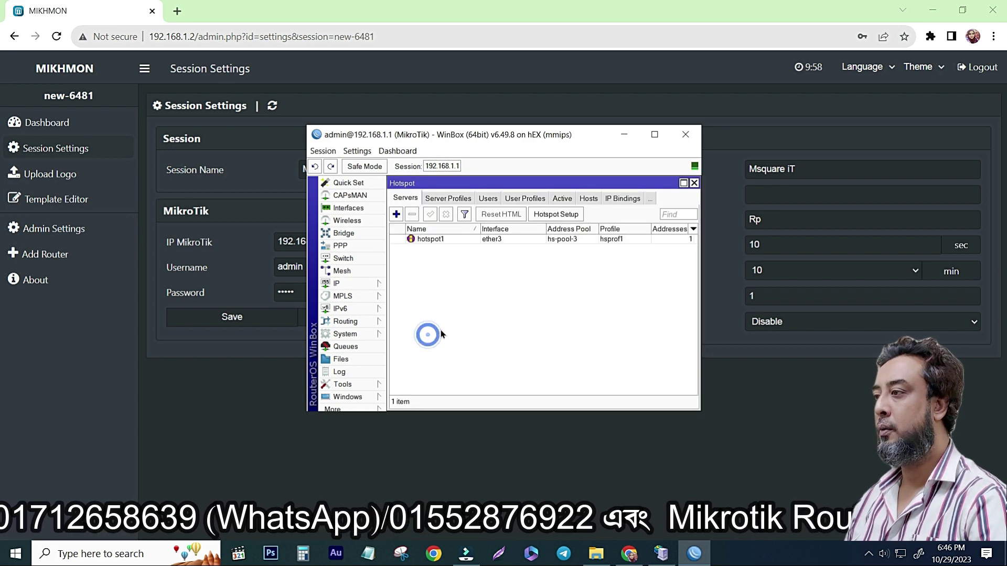
left_click(451, 200)
double_click(478, 250)
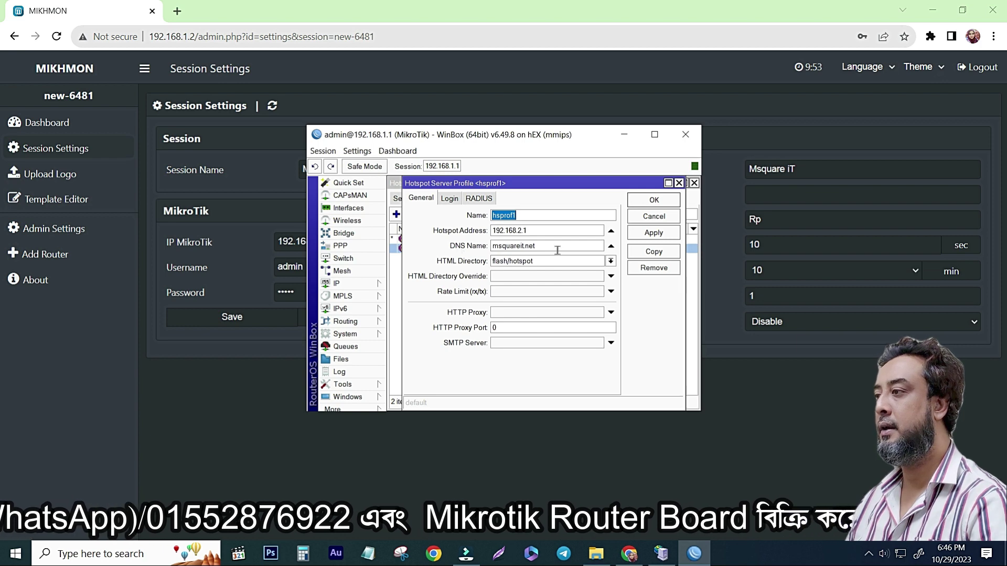
double_click(522, 247)
key("super+c")
right_click(516, 247)
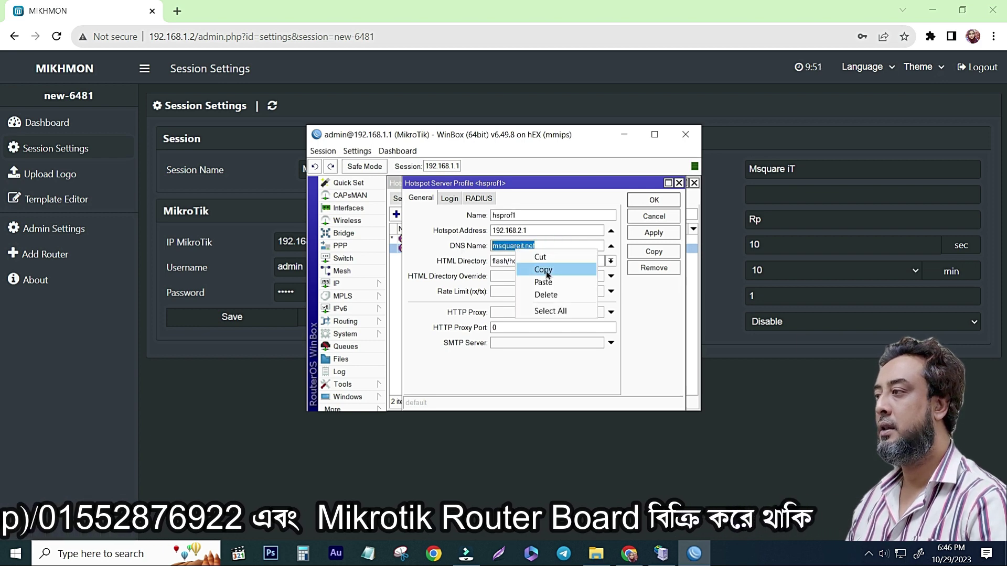
left_click(546, 268)
left_click(656, 201)
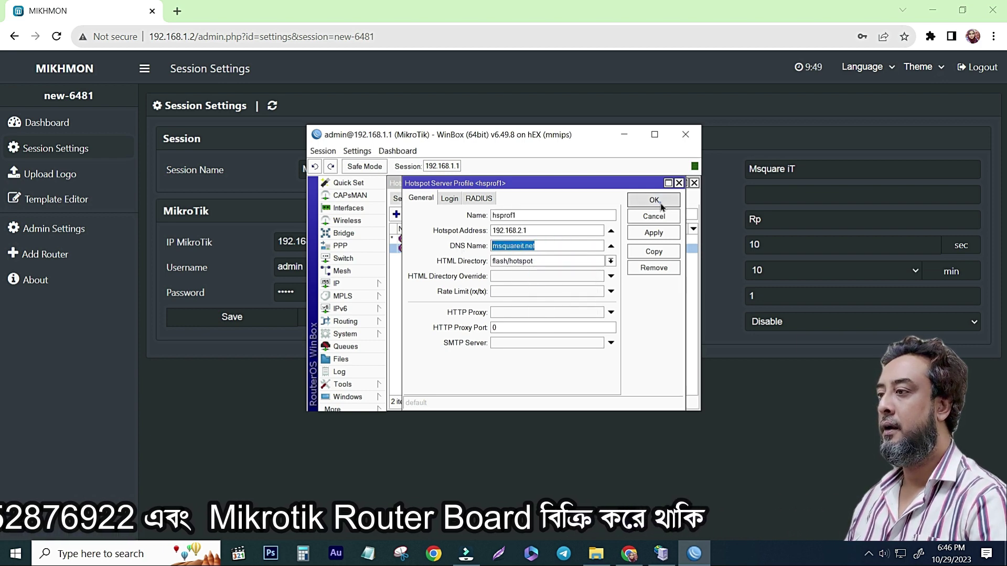
left_click(686, 134)
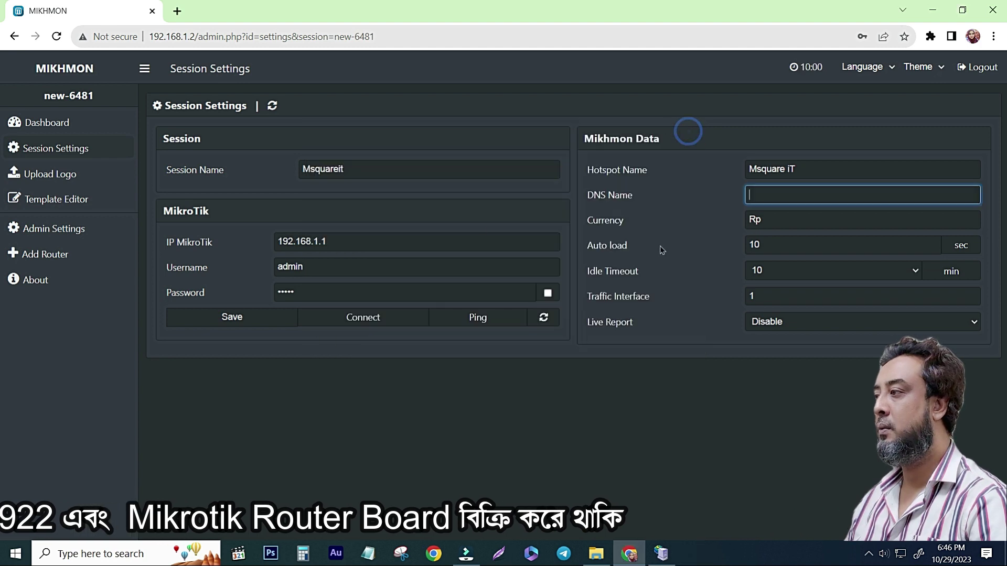
Paste msquareit.net as DNS Name and change the currency from Rp to BDT.
right_click(760, 195)
left_click(799, 285)
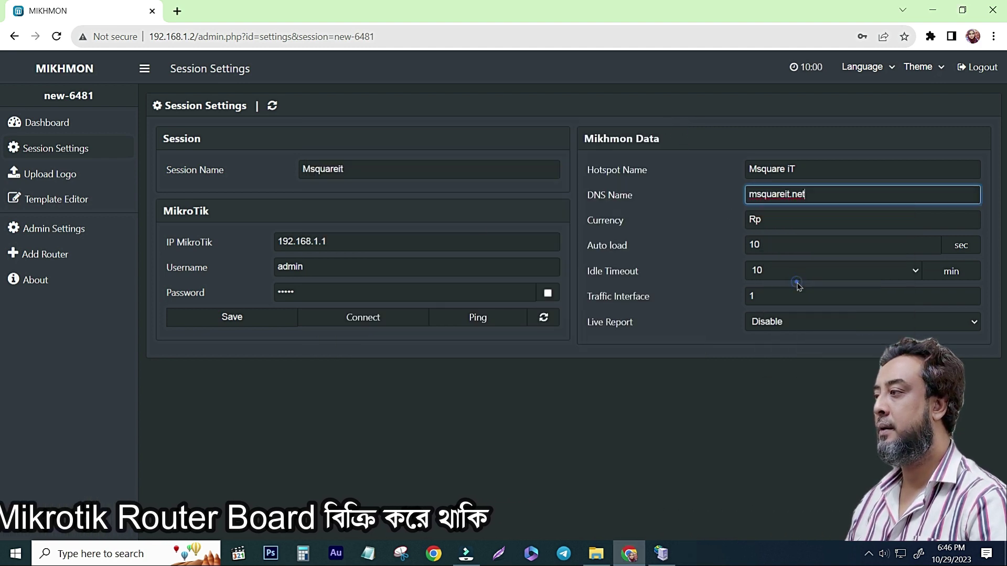
double_click(765, 220)
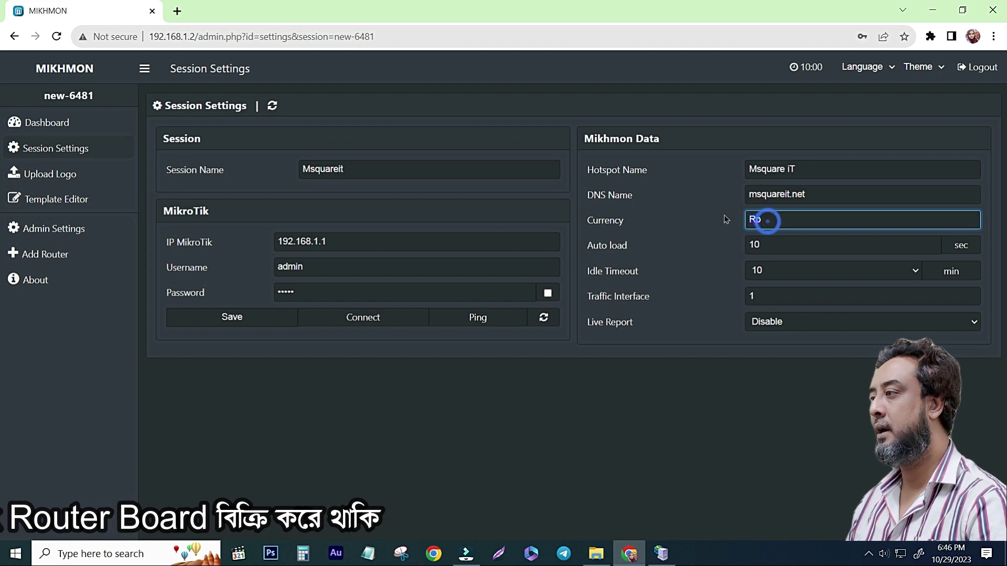
type("T")
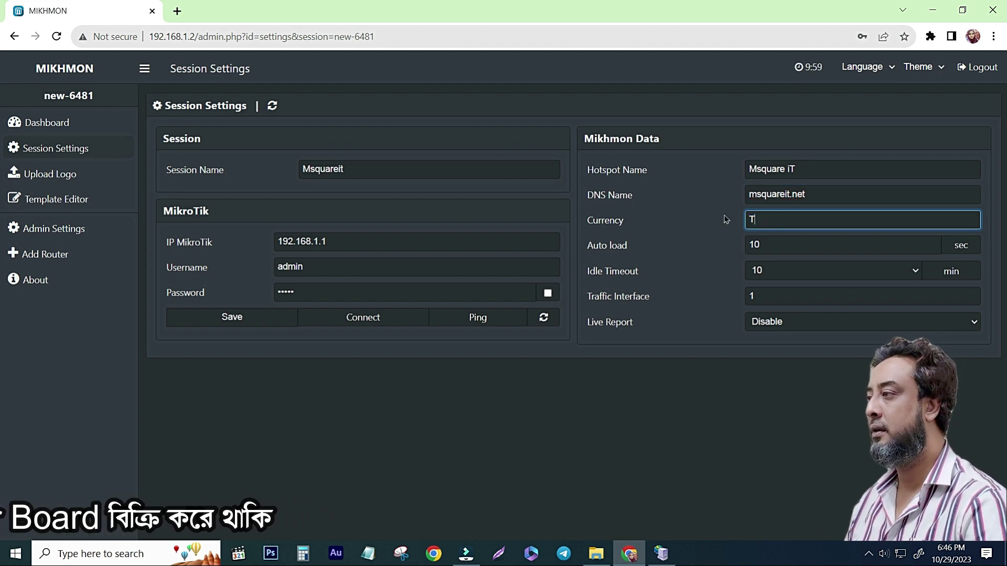
key("BackSpace")
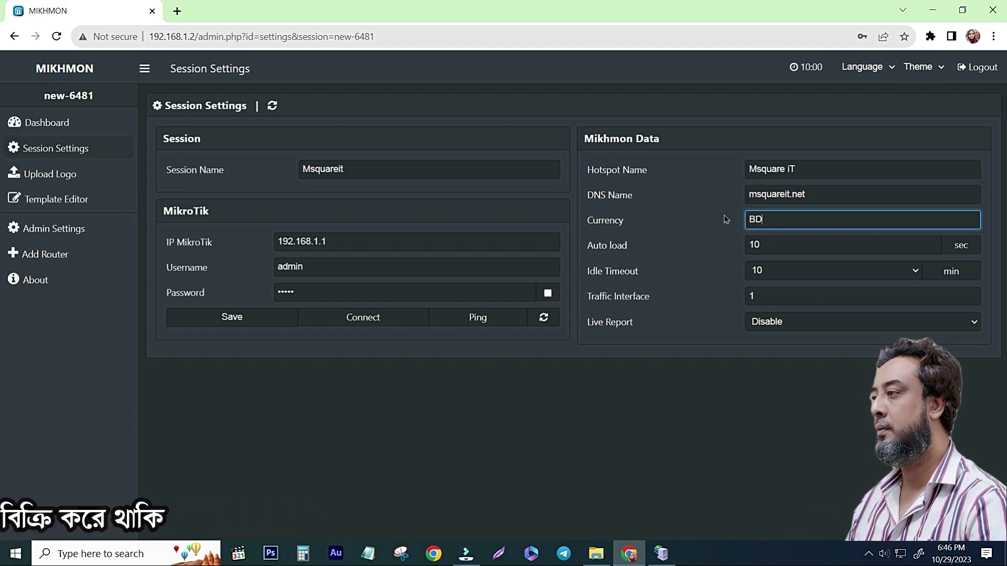
type("BDT")
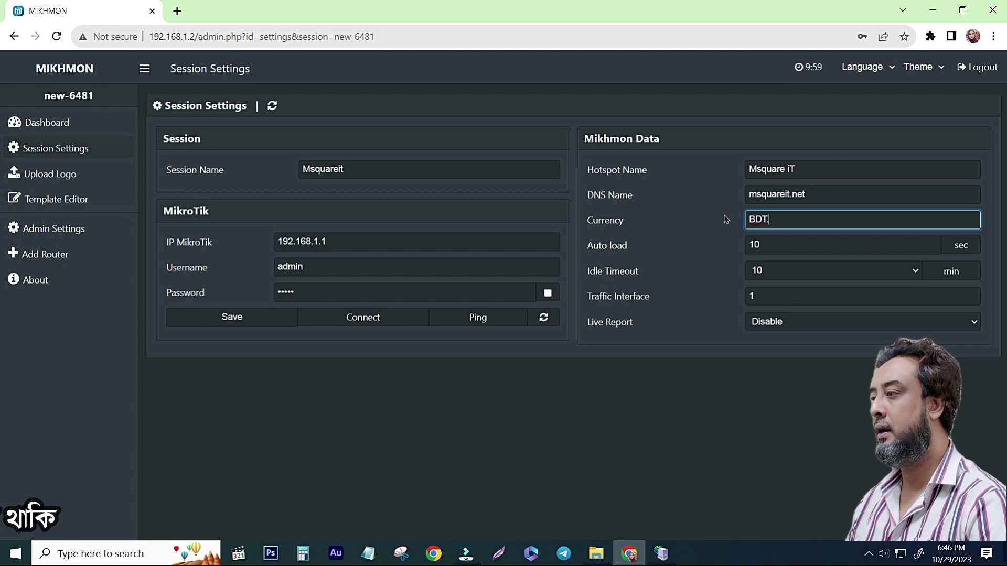
type(".")
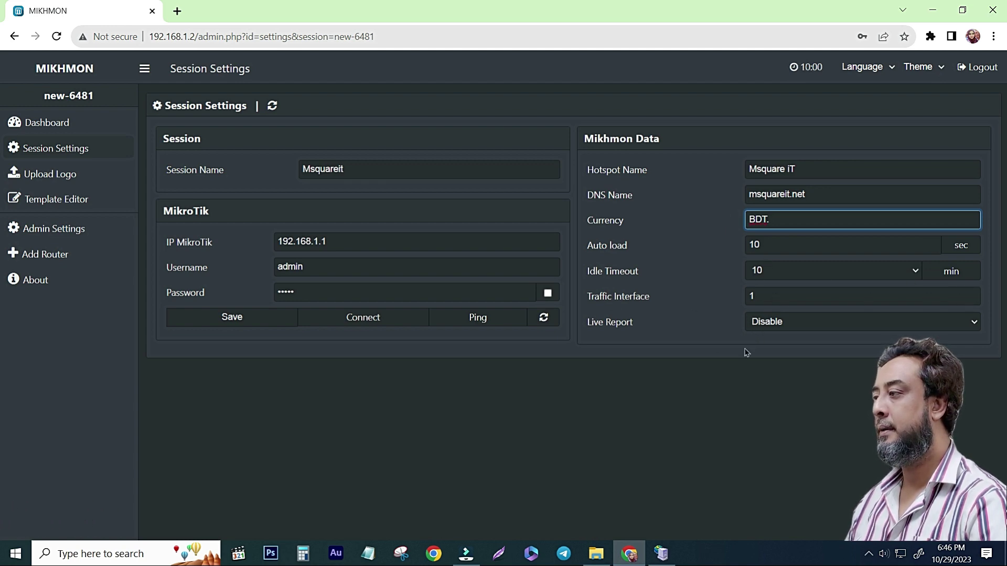
Enable Live Report and save the Msquareit session.
left_click(977, 329)
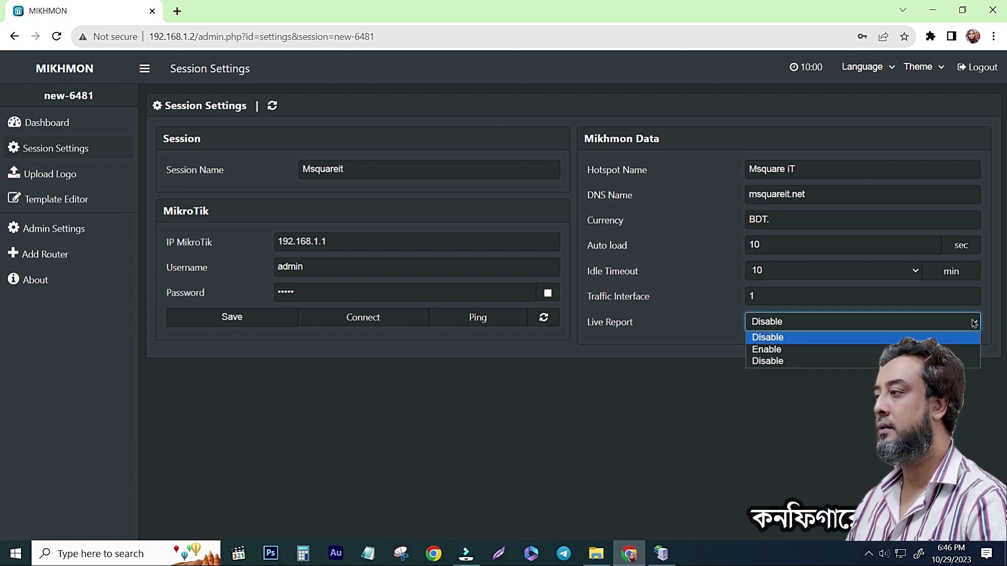
left_click(768, 346)
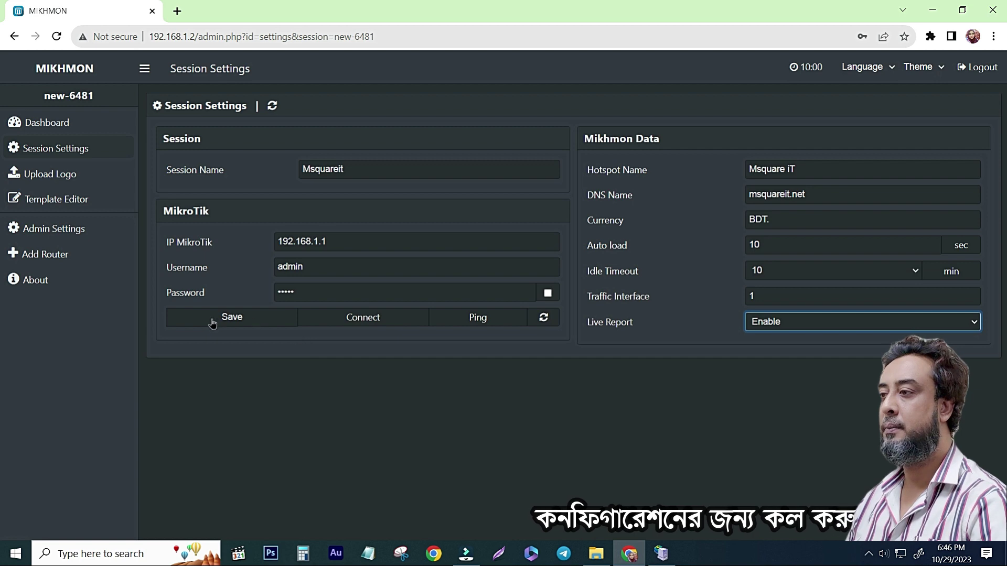
left_click(232, 318)
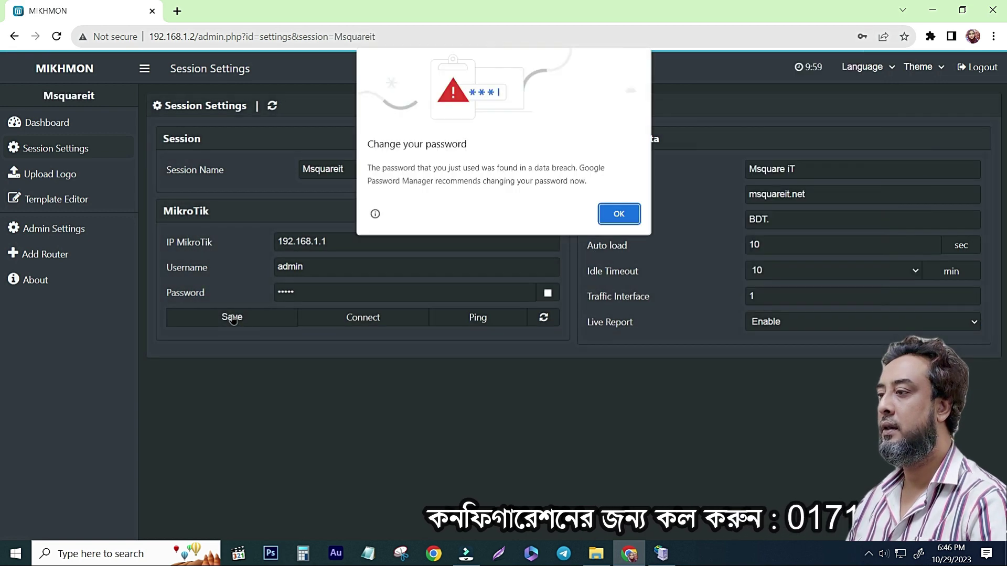
Dismiss the browser's password prompts and connect the Msquareit session to the router dashboard.
left_click(618, 210)
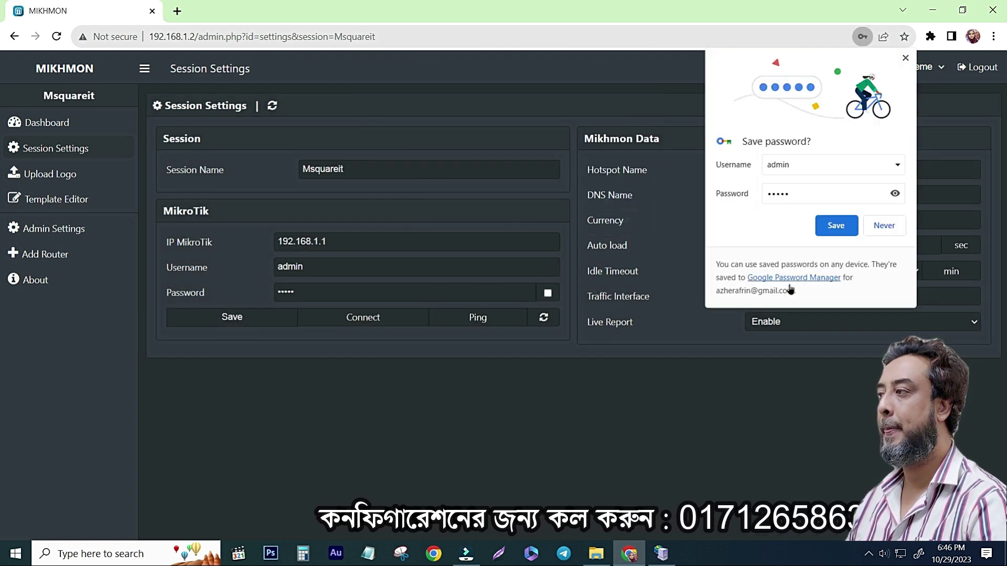
left_click(838, 227)
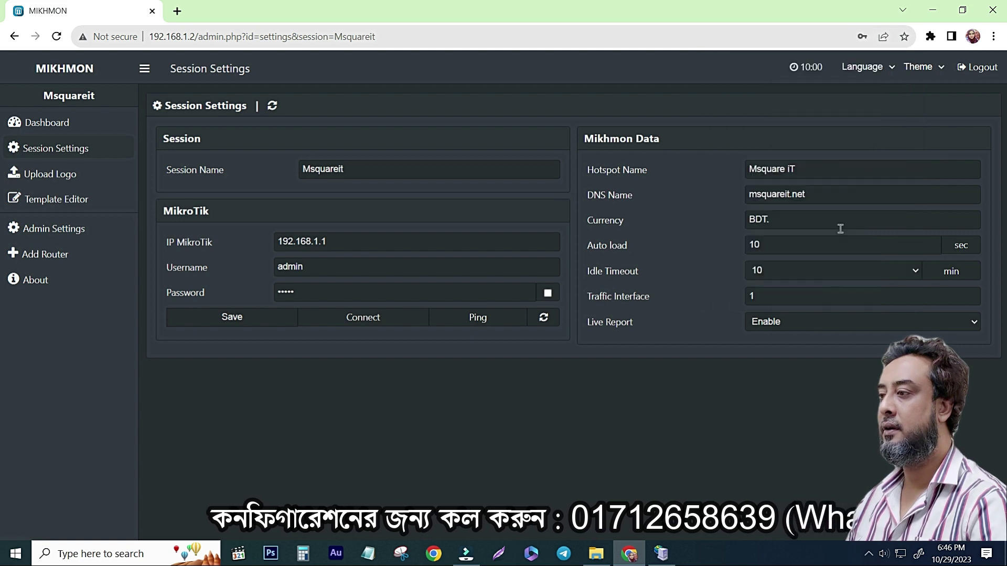
left_click(368, 318)
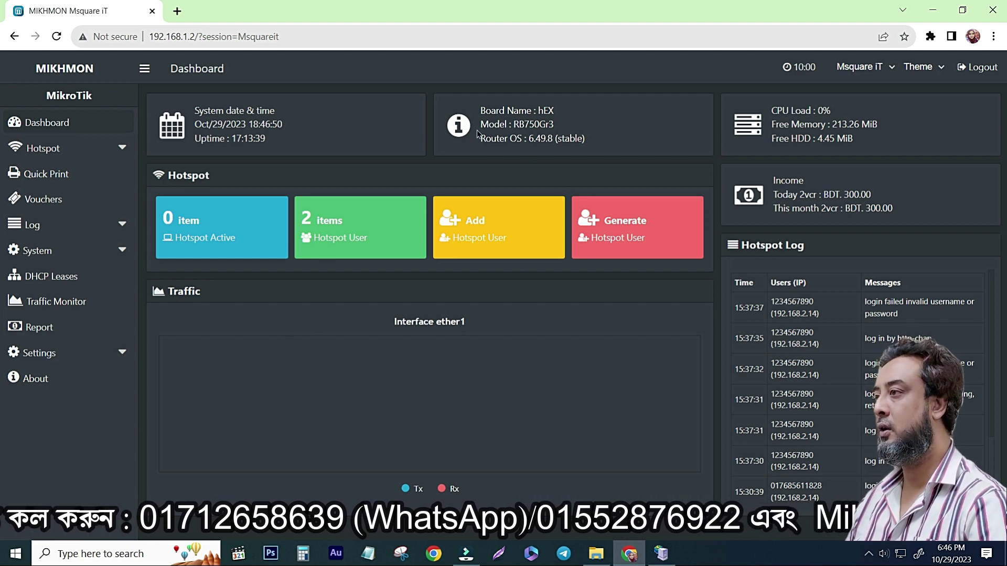
Review the RB750Gr3 model, free memory and CPU load, then open the hotspot Users list.
left_click_drag(481, 124, 557, 125)
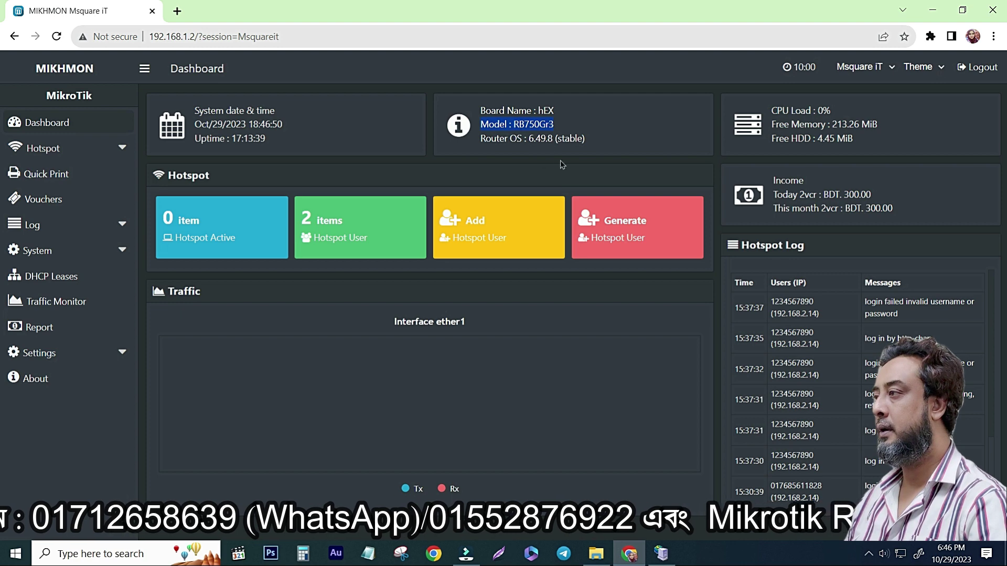
left_click(771, 139)
left_click_drag(770, 125, 892, 125)
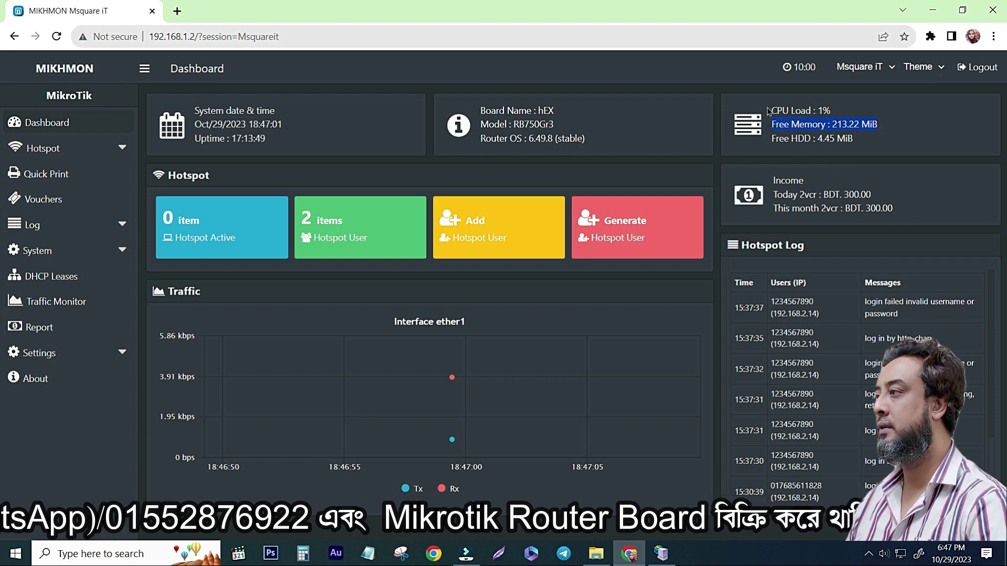
left_click_drag(771, 111, 842, 114)
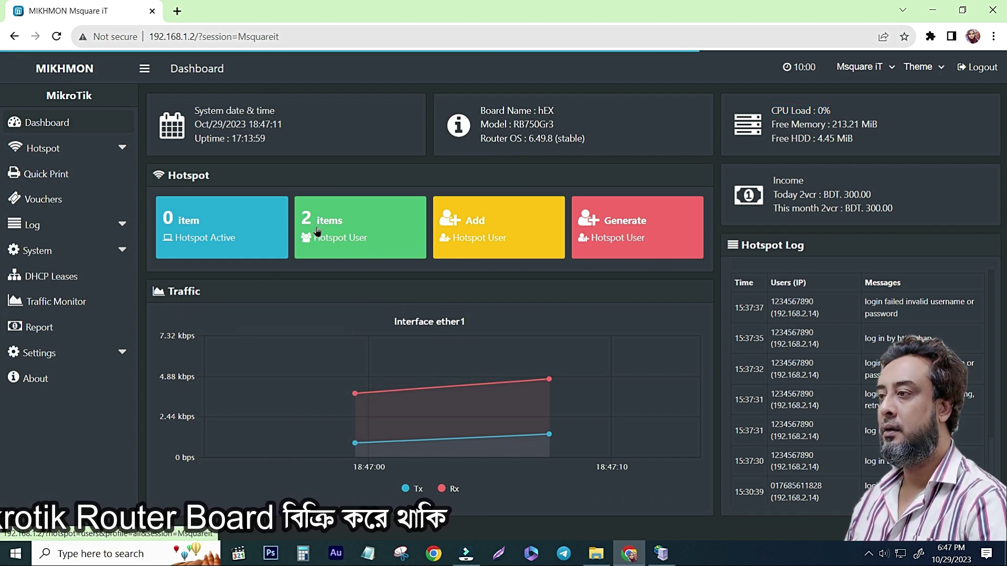
left_click(353, 231)
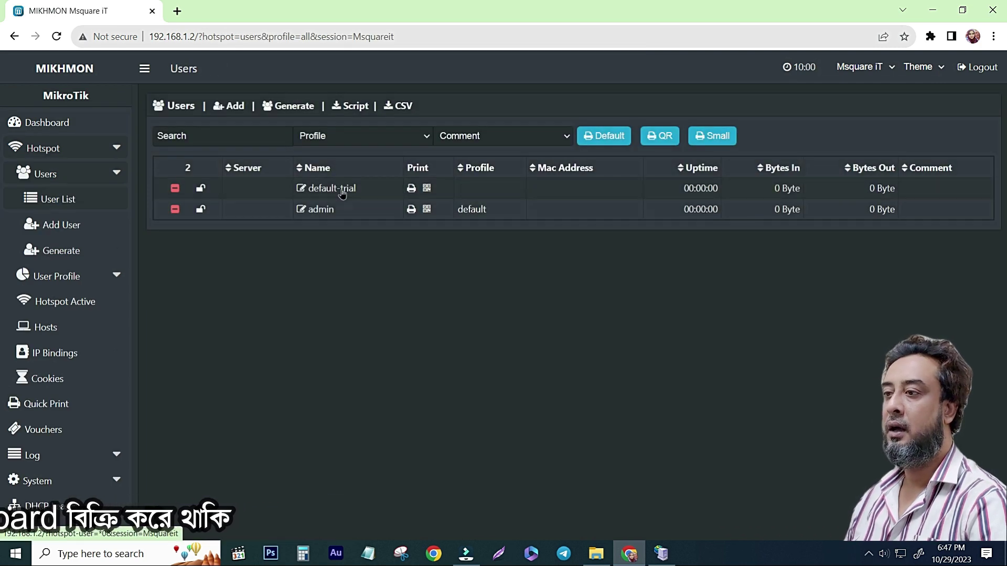
Add a new user profile named 30-Days, leaving the address pool unset for now.
left_click(76, 279)
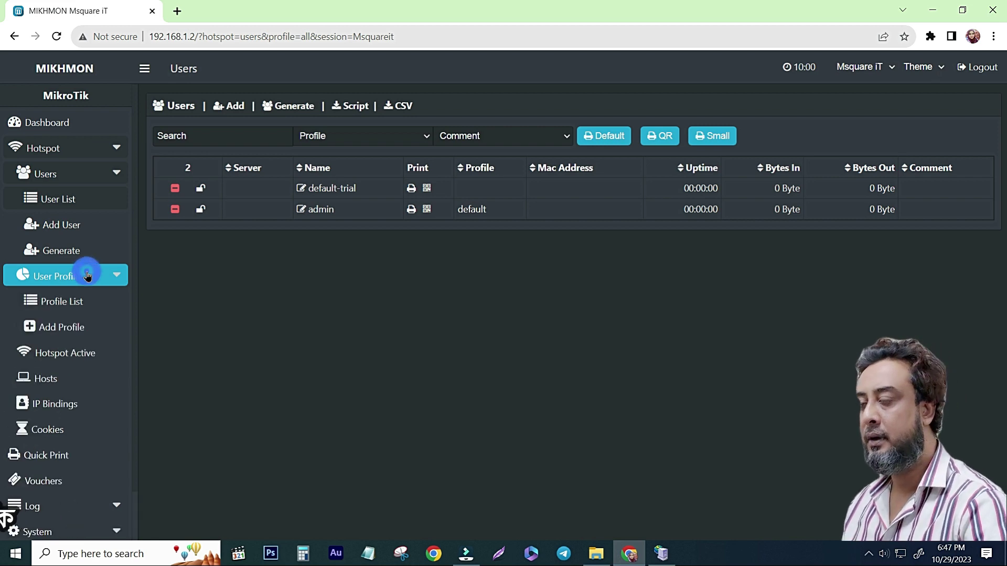
left_click(57, 303)
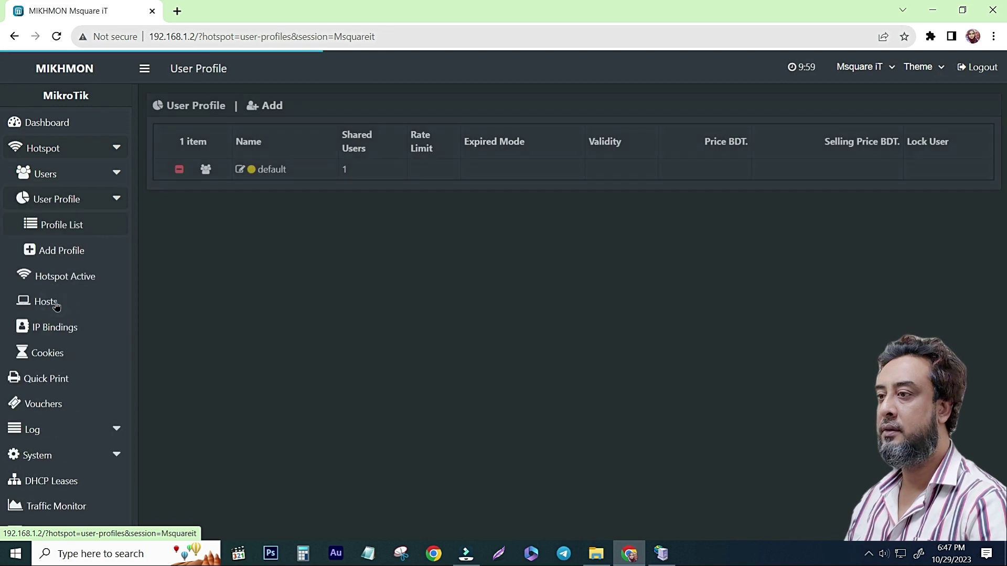
left_click(55, 257)
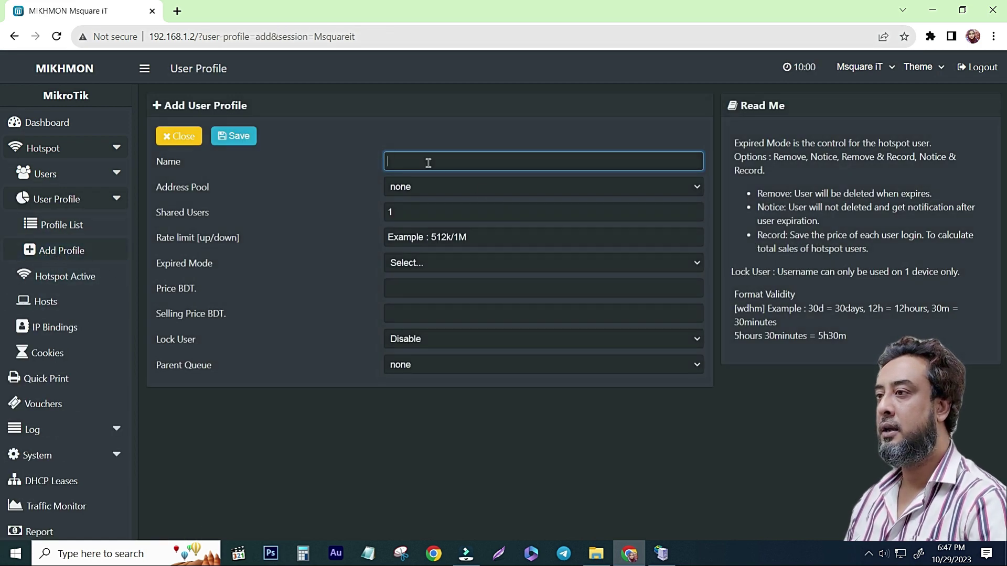
type("3")
type("0 ")
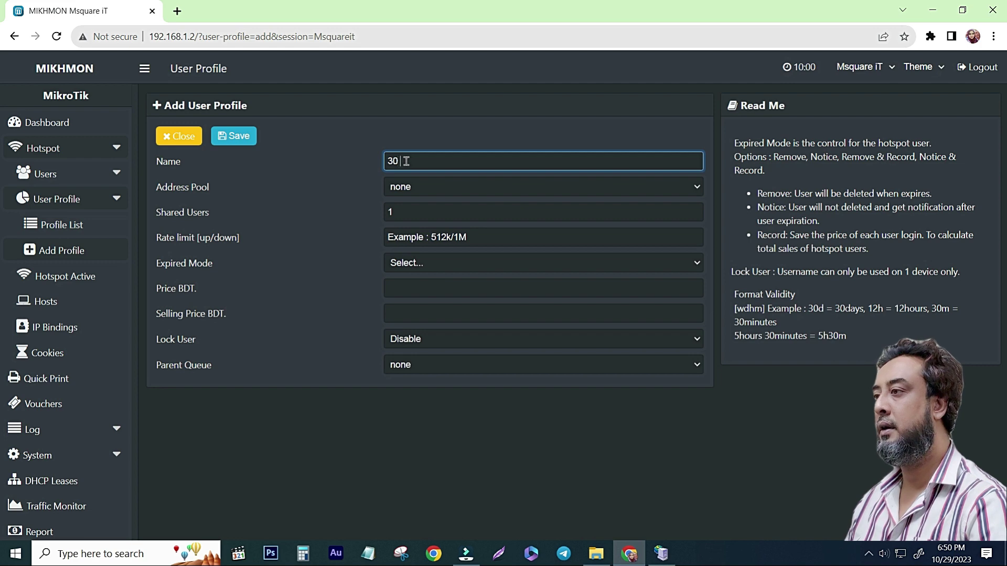
type("Da")
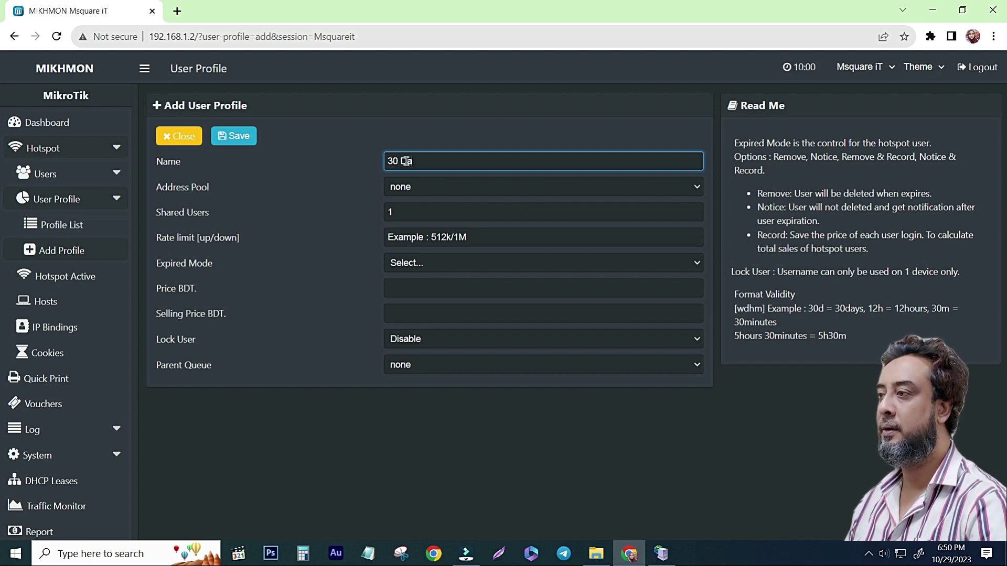
type("yes")
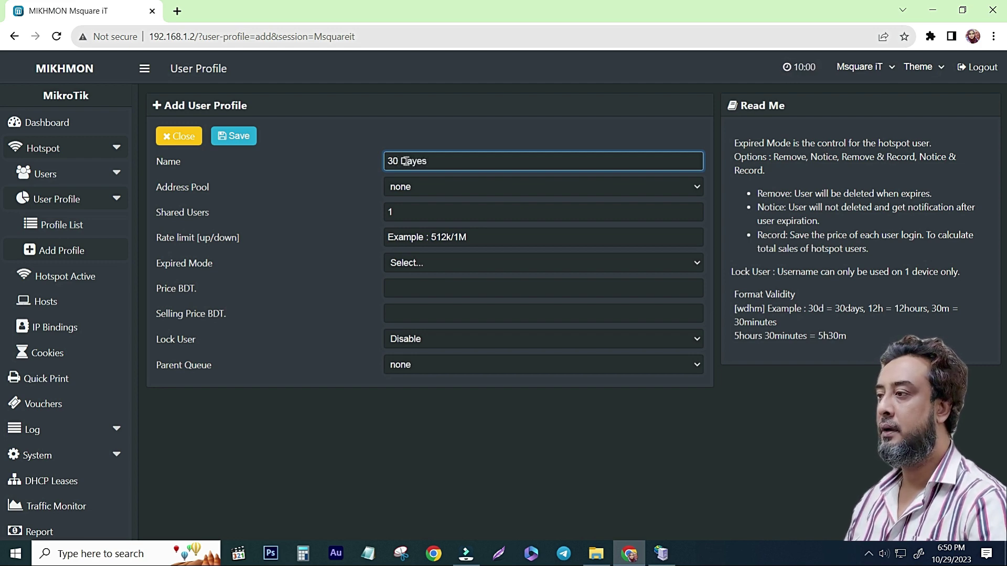
key("BackSpace")
left_click(612, 182)
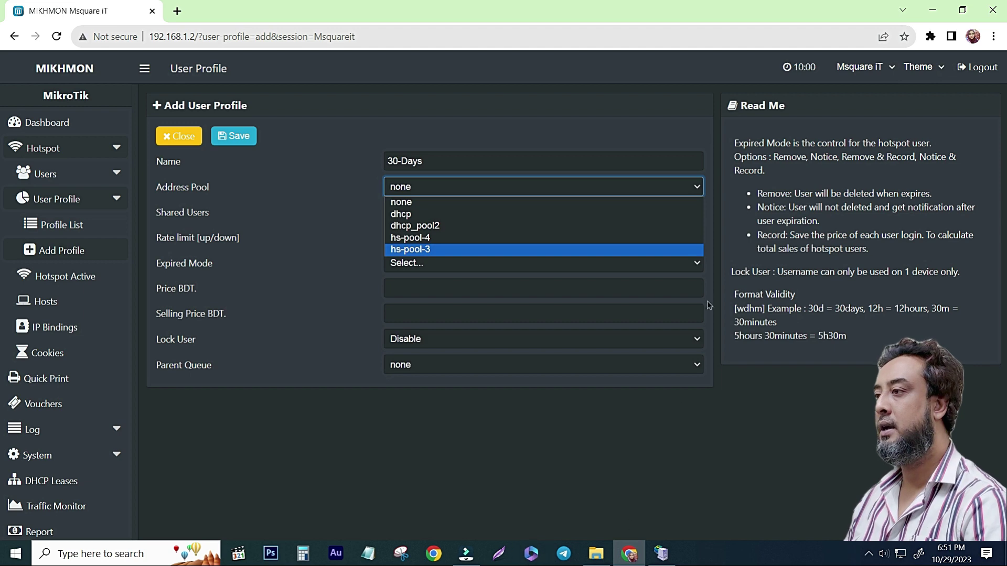
left_click(600, 68)
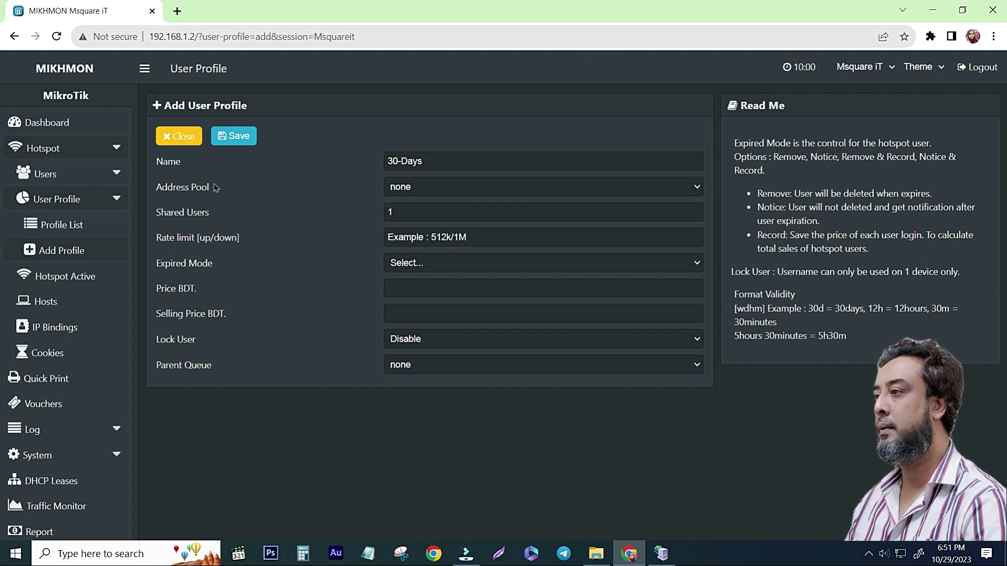
Check in WinBox that hotspot server hotspot1 uses address pool hs-pool-3.
left_click(933, 10)
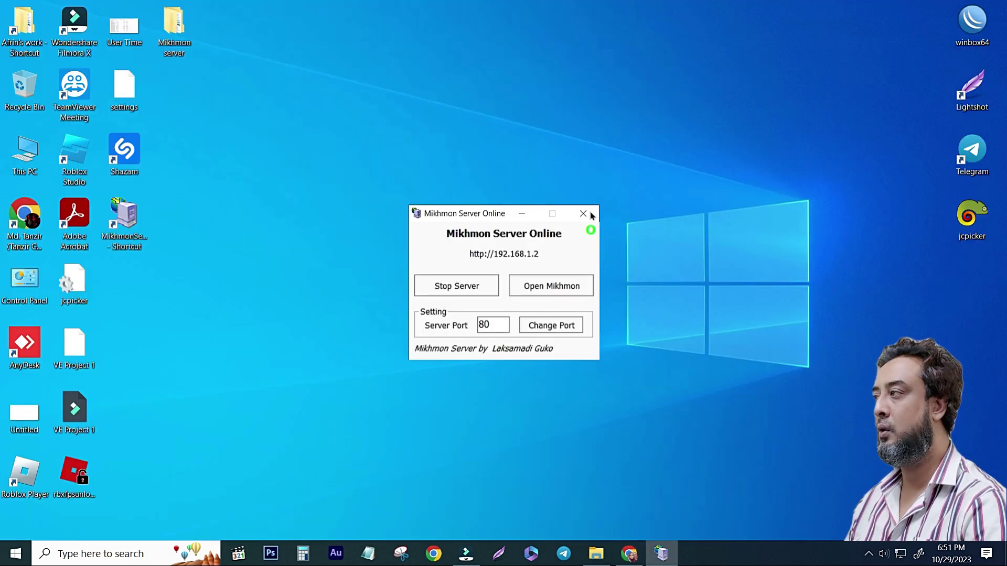
double_click(972, 23)
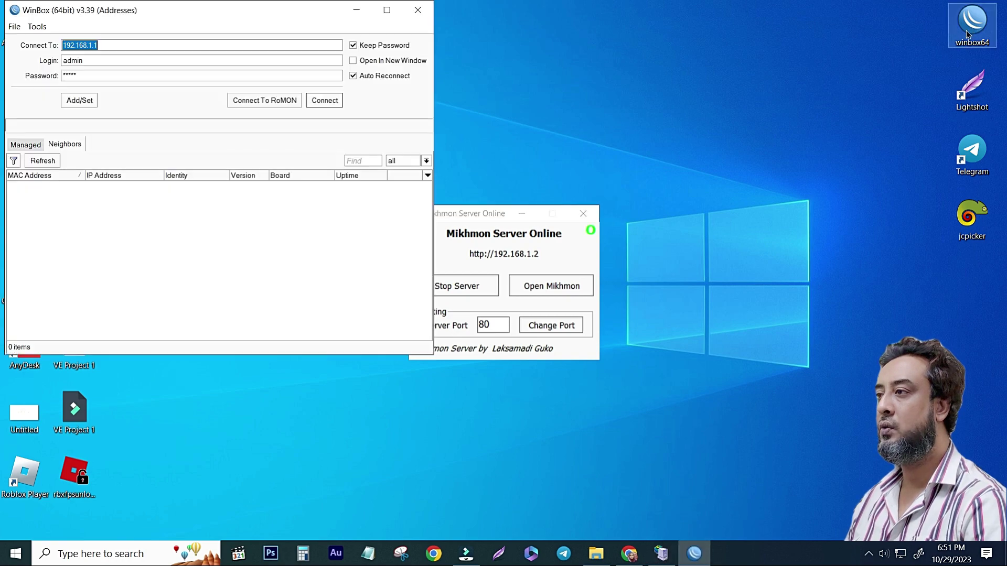
left_click(323, 101)
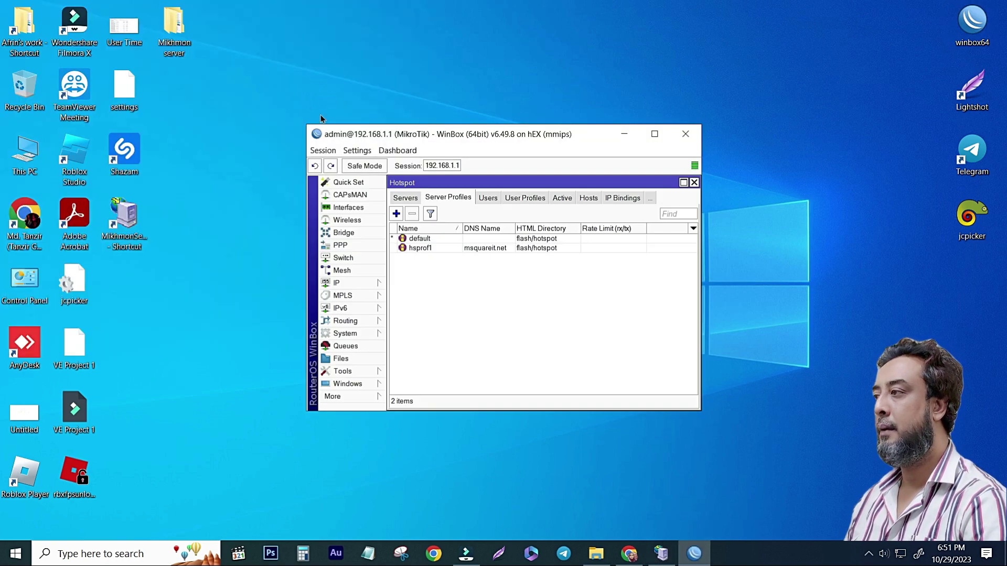
left_click(654, 134)
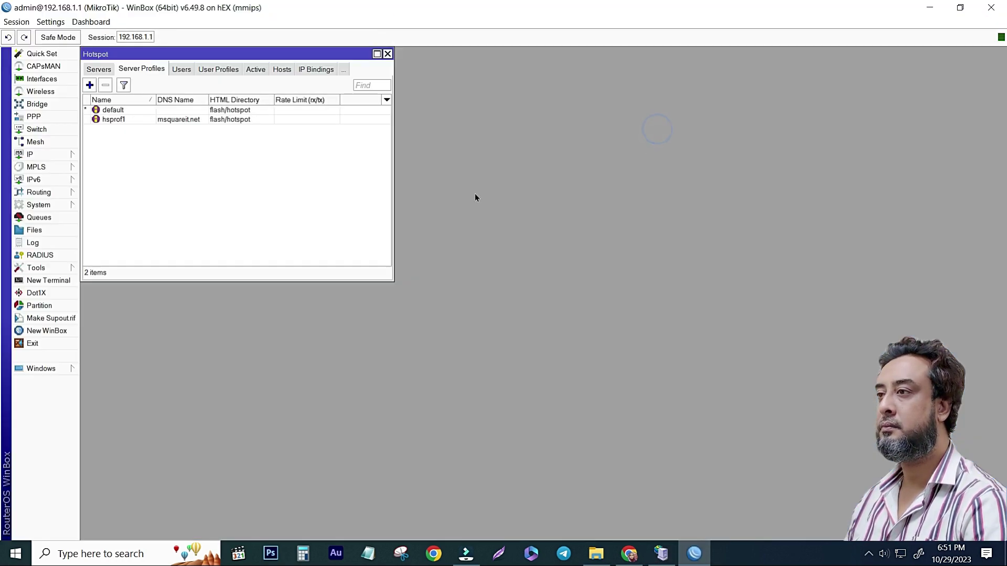
left_click(88, 71)
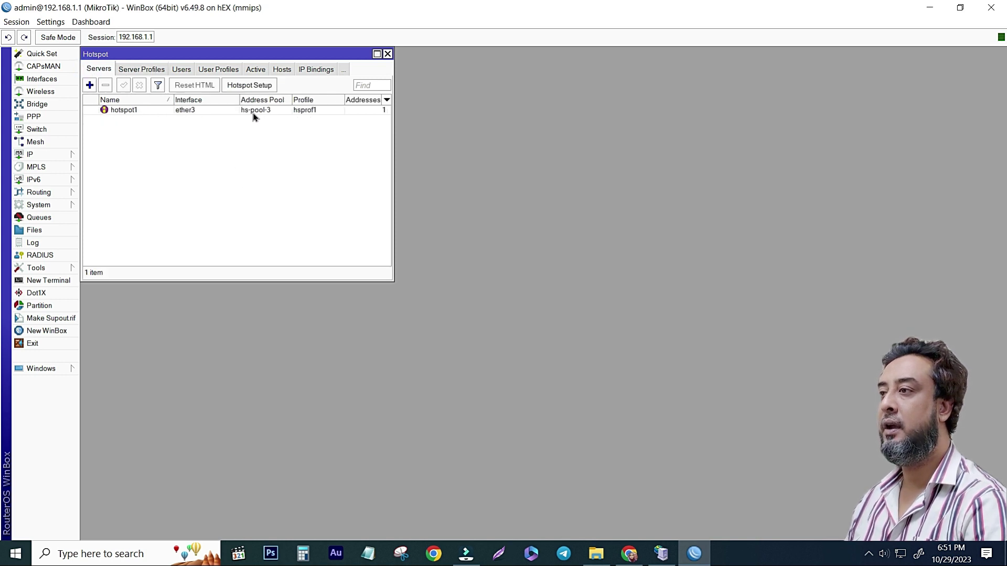
left_click(253, 111)
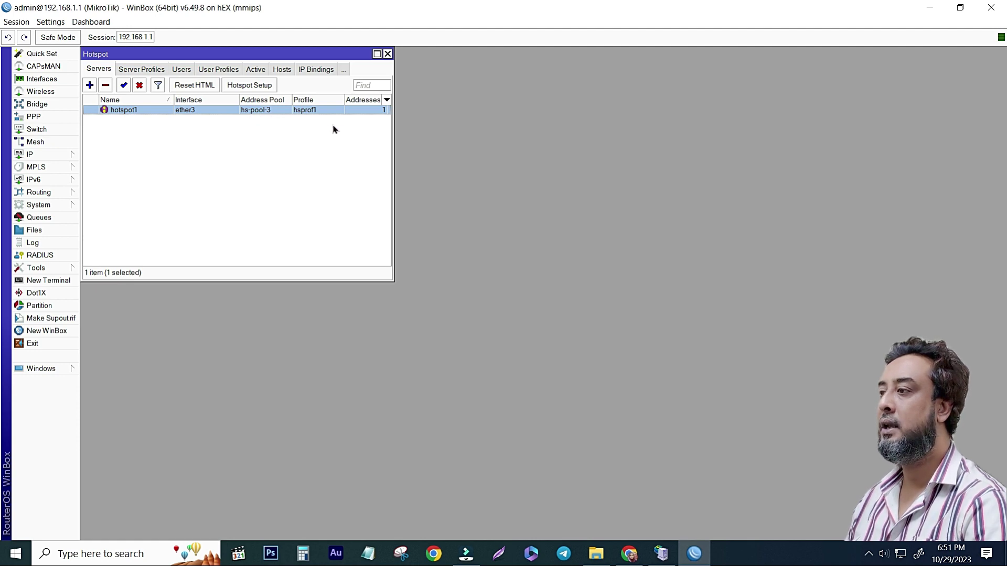
left_click(930, 7)
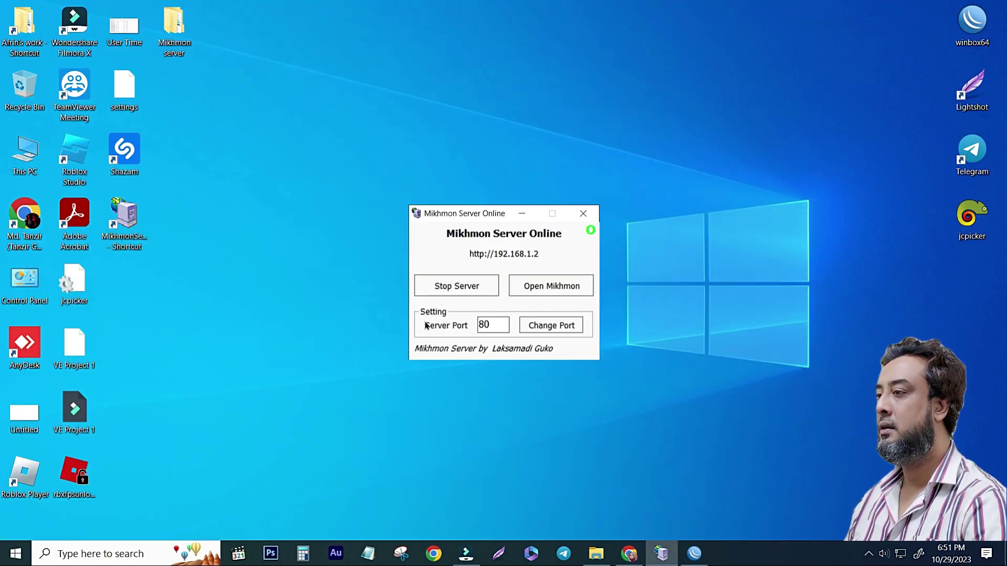
Set the 30-Days profile's address pool to hs-pool-3 and rate limit to 5M/5M.
left_click(629, 553)
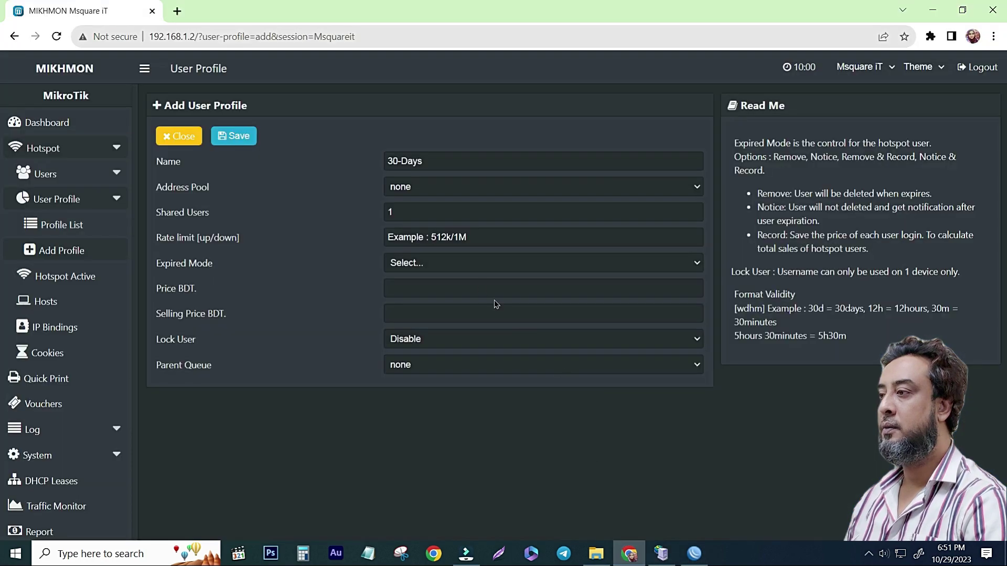
left_click(493, 187)
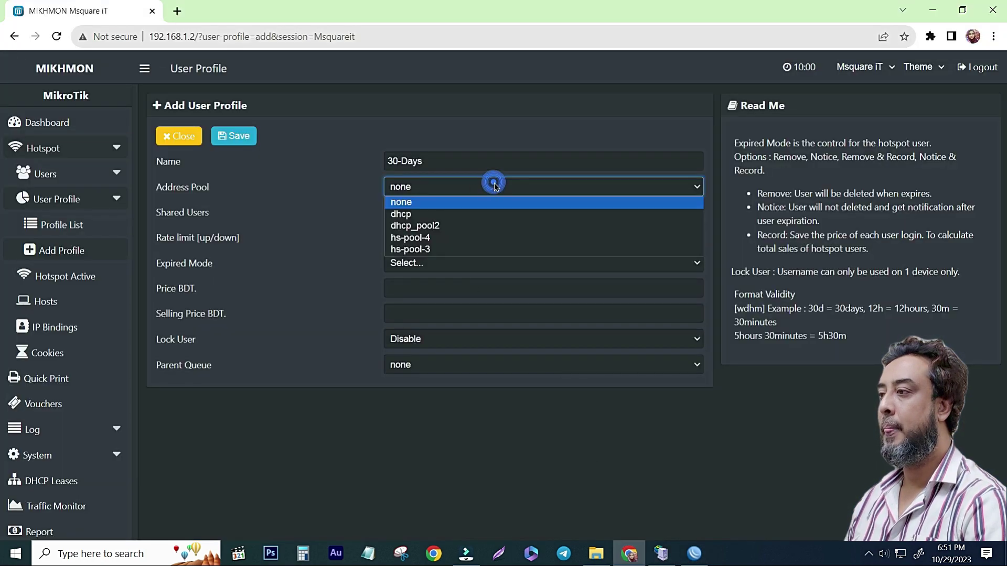
left_click(423, 253)
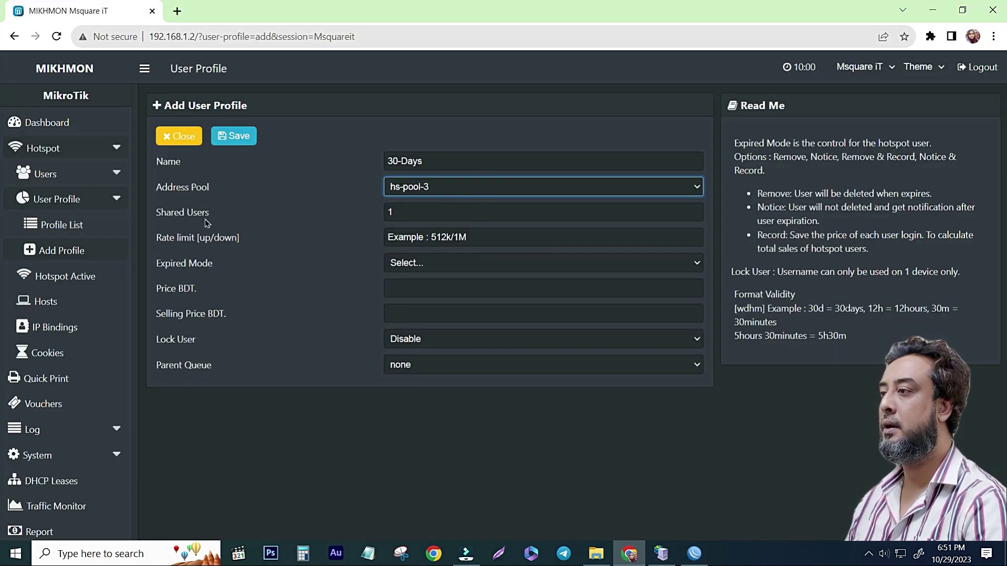
key("Tab")
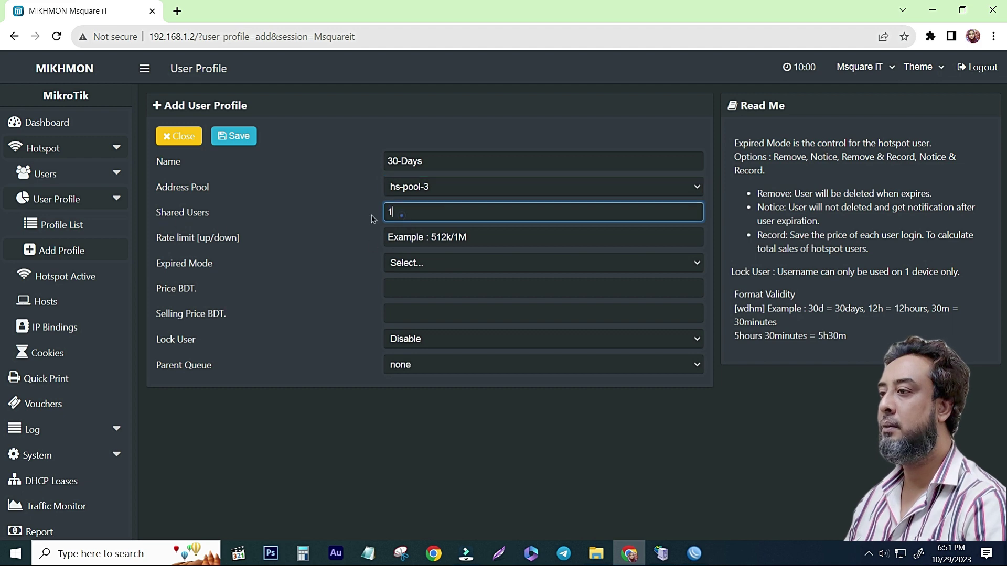
left_click(483, 240)
type("5")
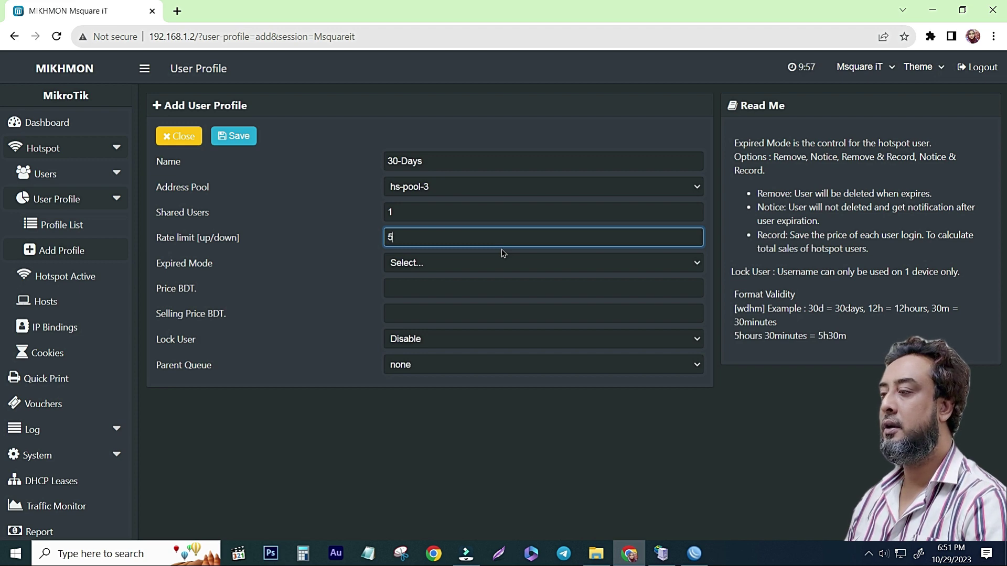
type("M/")
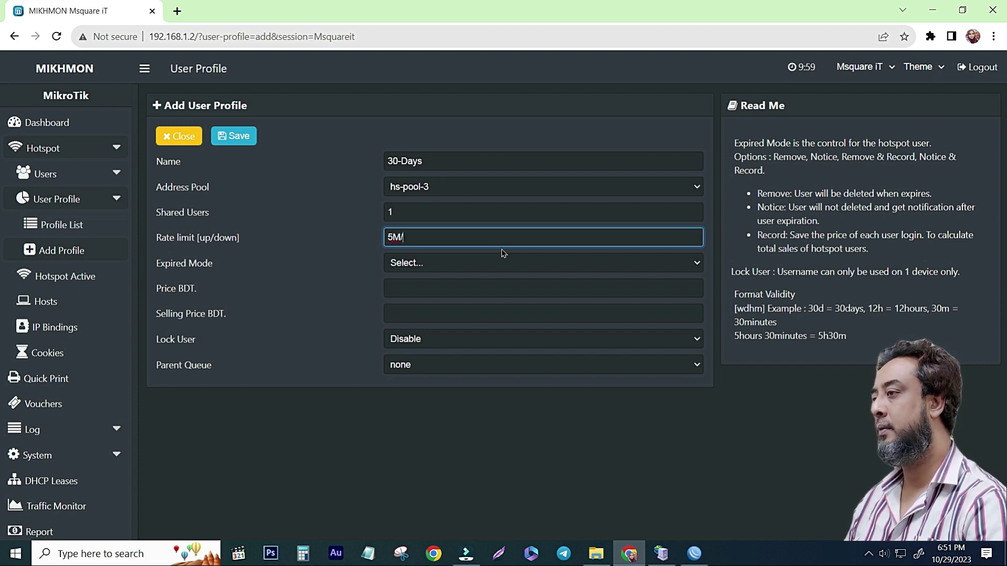
type("5M")
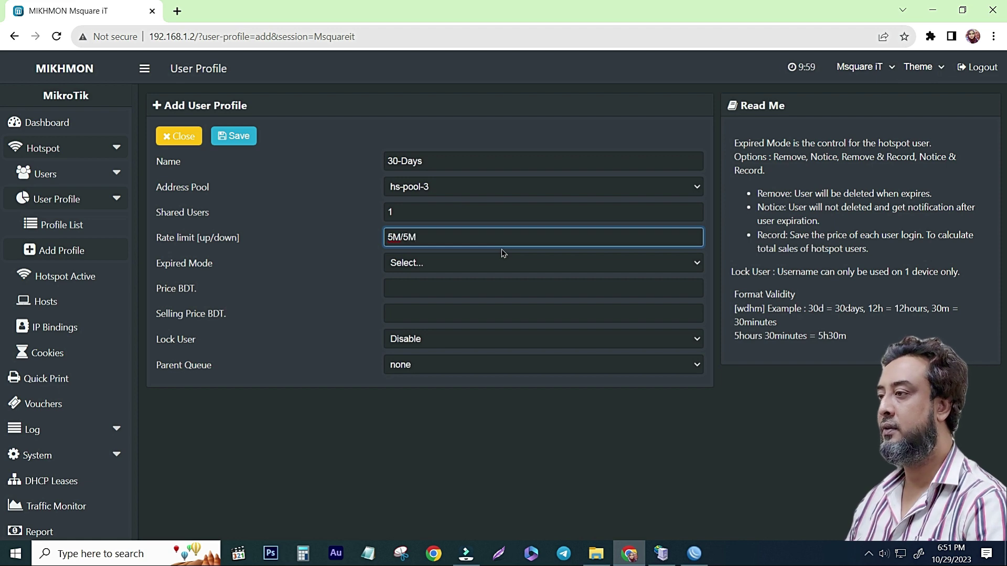
Set expired mode to Remove & Record, validity 30 days and price 190 BDT.
left_click(460, 263)
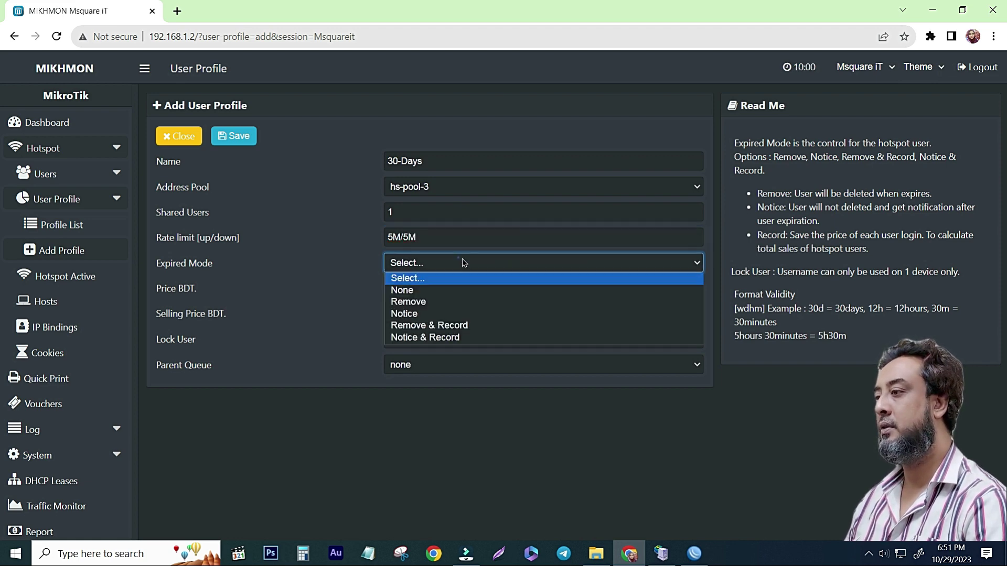
left_click(435, 328)
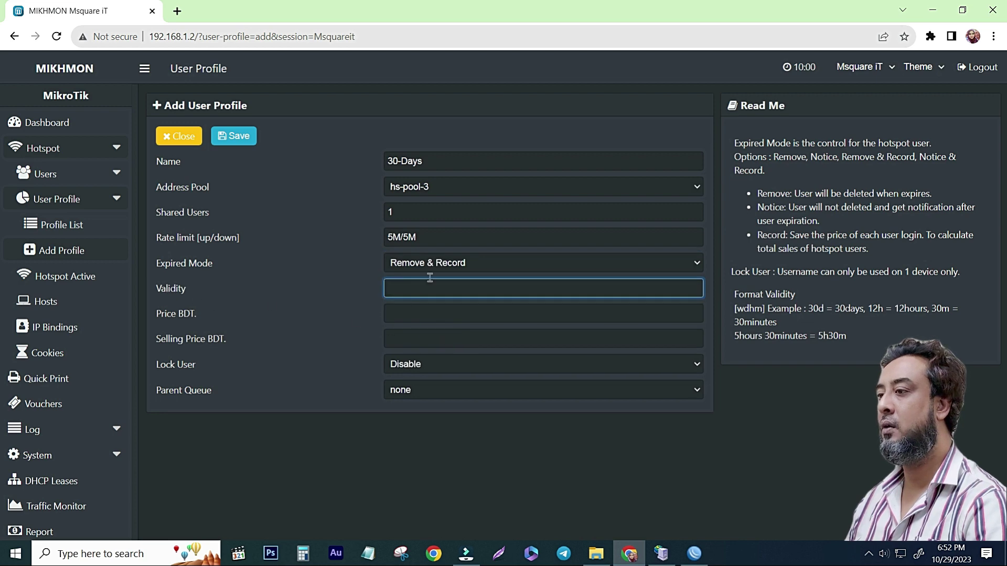
type("30d")
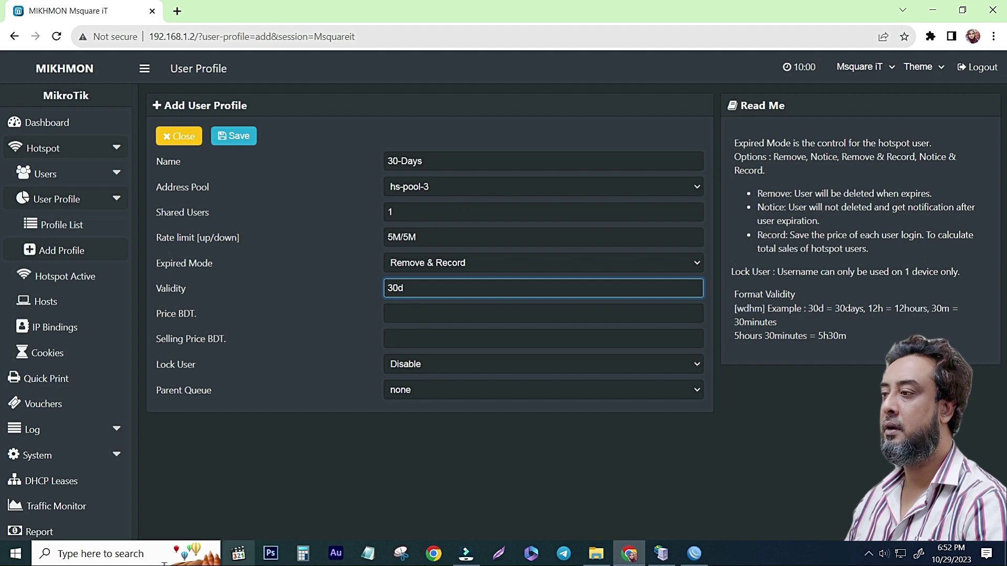
left_click(396, 322)
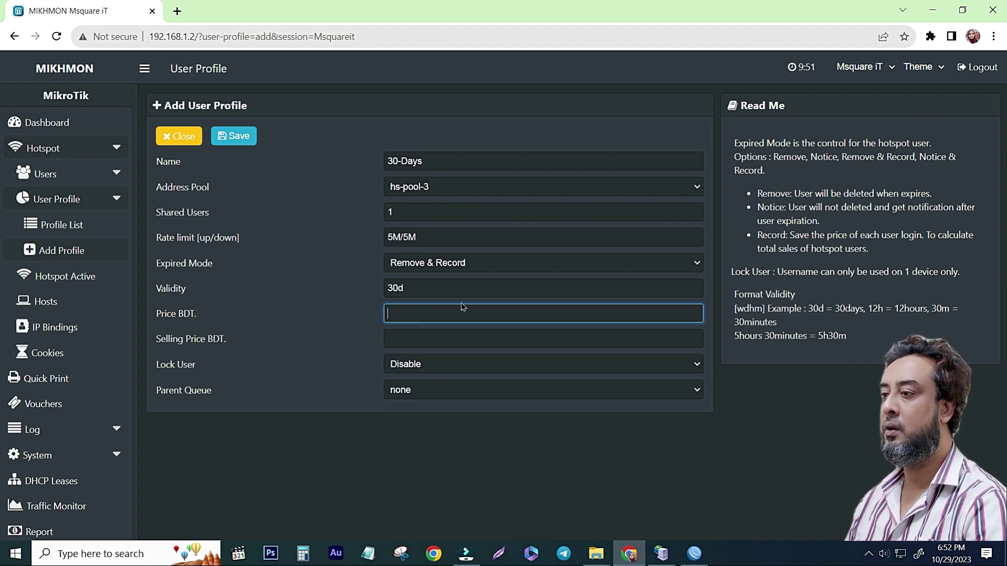
type("190")
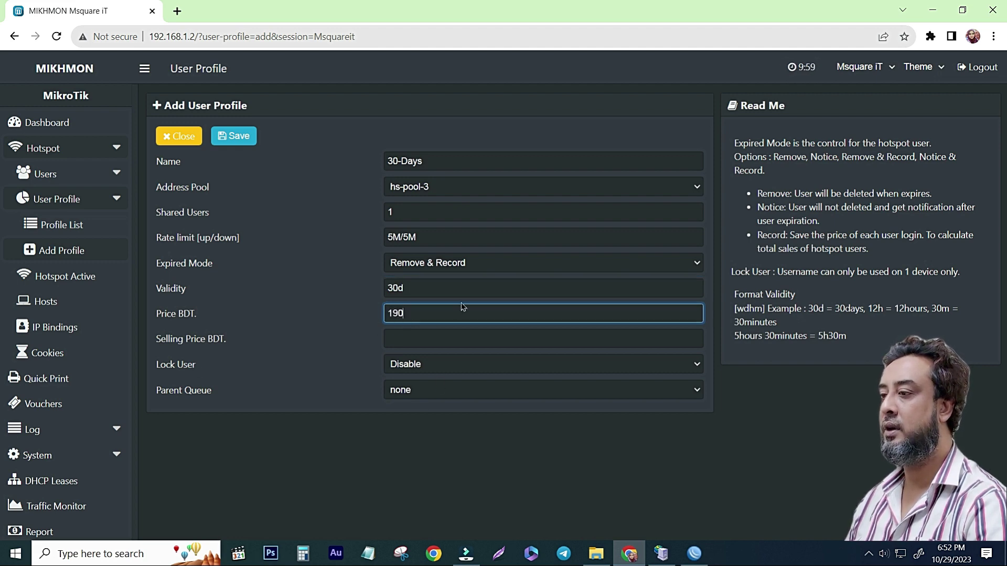
Set selling price 200, enable Lock User, and save the 30-Days profile.
left_click(401, 341)
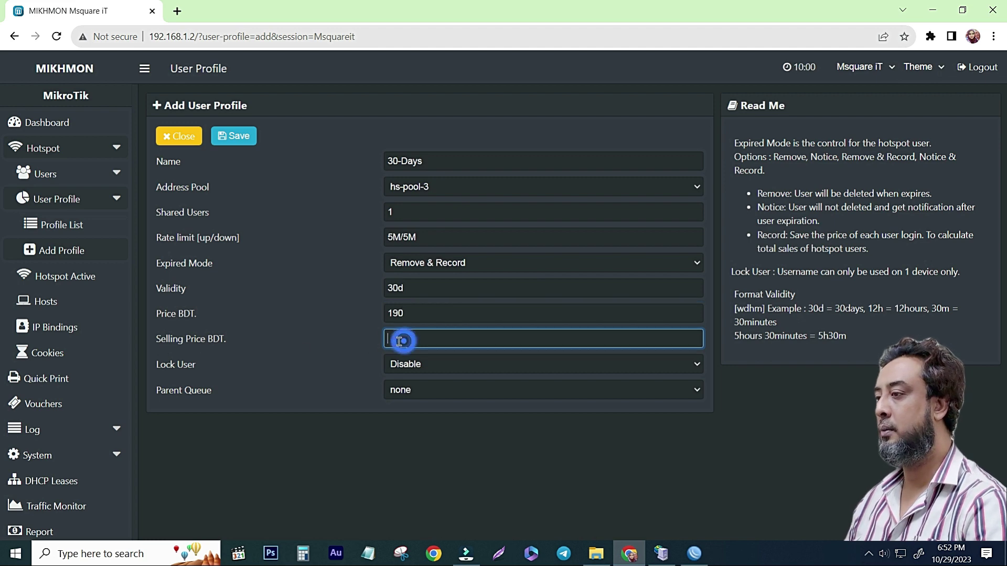
type("20")
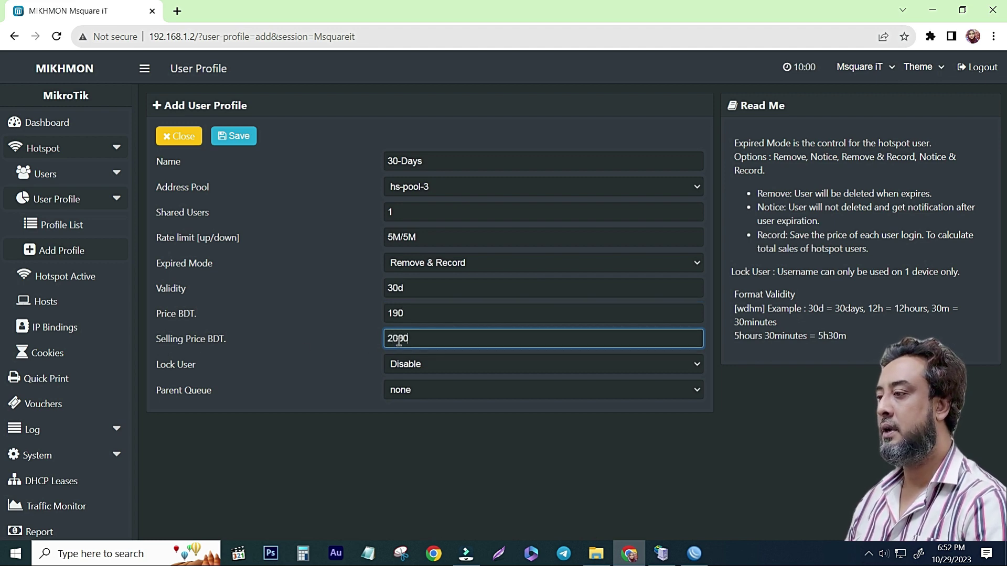
type("00")
key("BackSpace")
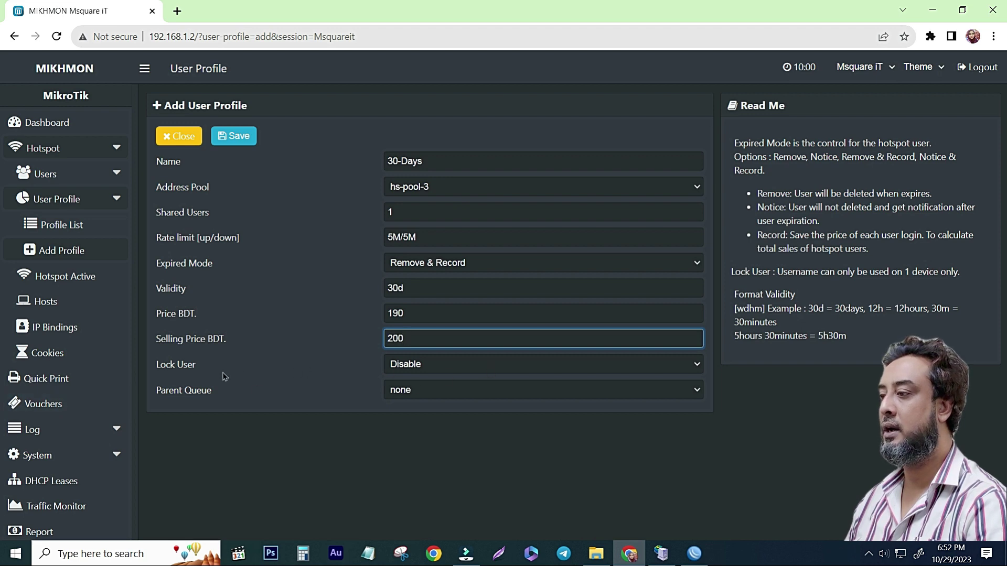
left_click(450, 365)
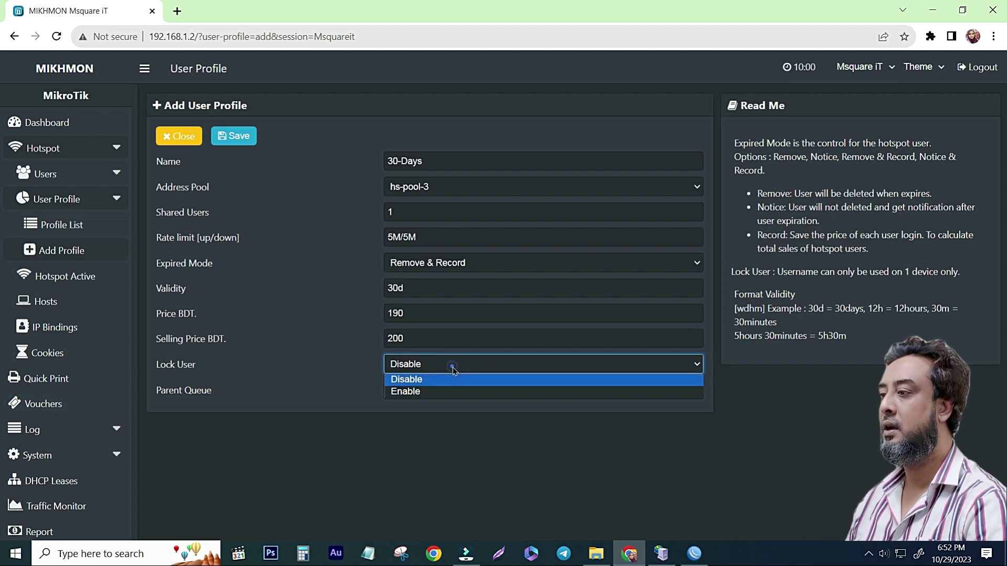
left_click(411, 393)
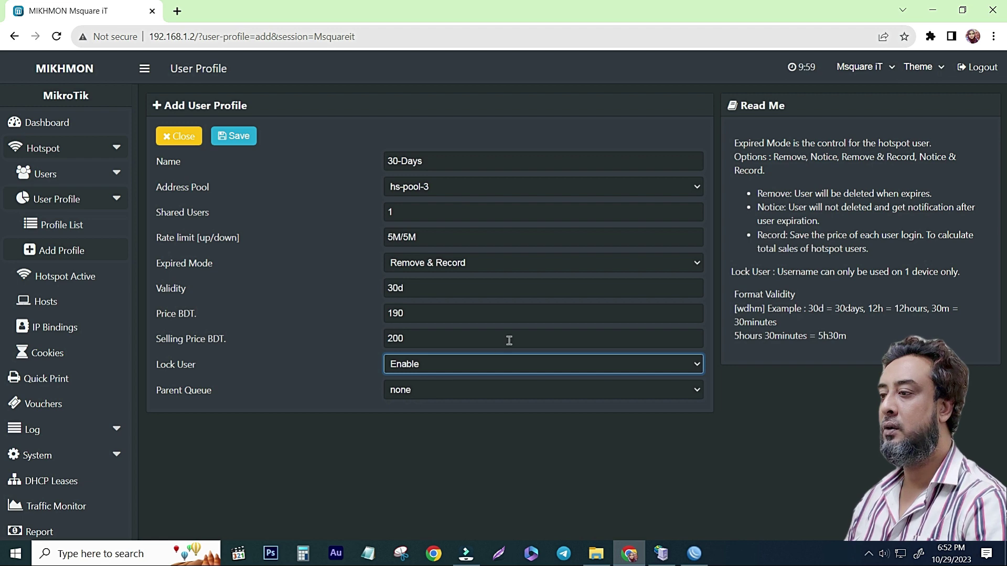
left_click(234, 136)
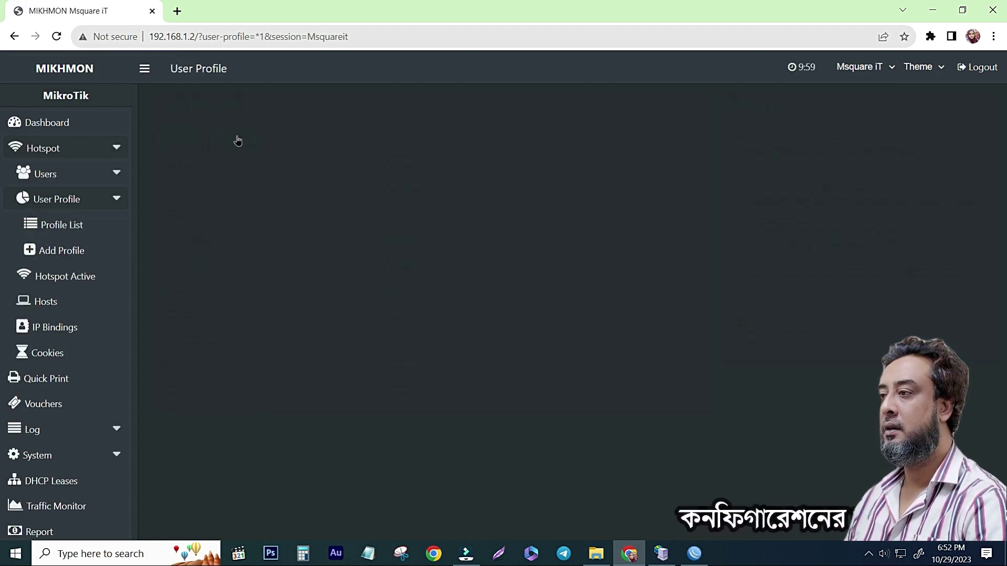
Start a new user profile named 15-Dayes with address pool hs-pool-3 and rate limit 5M/5M.
left_click(53, 225)
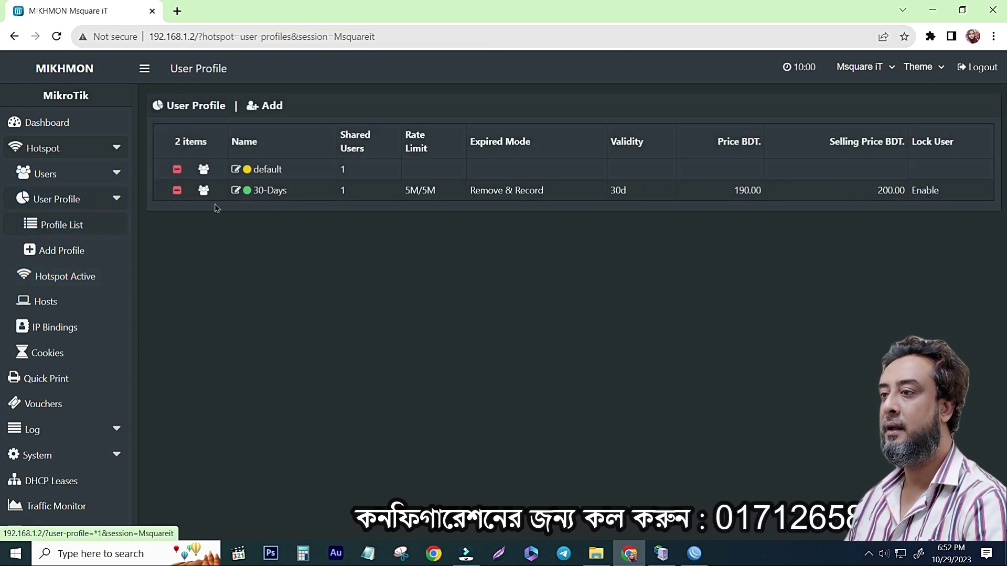
left_click(61, 253)
left_click(396, 160)
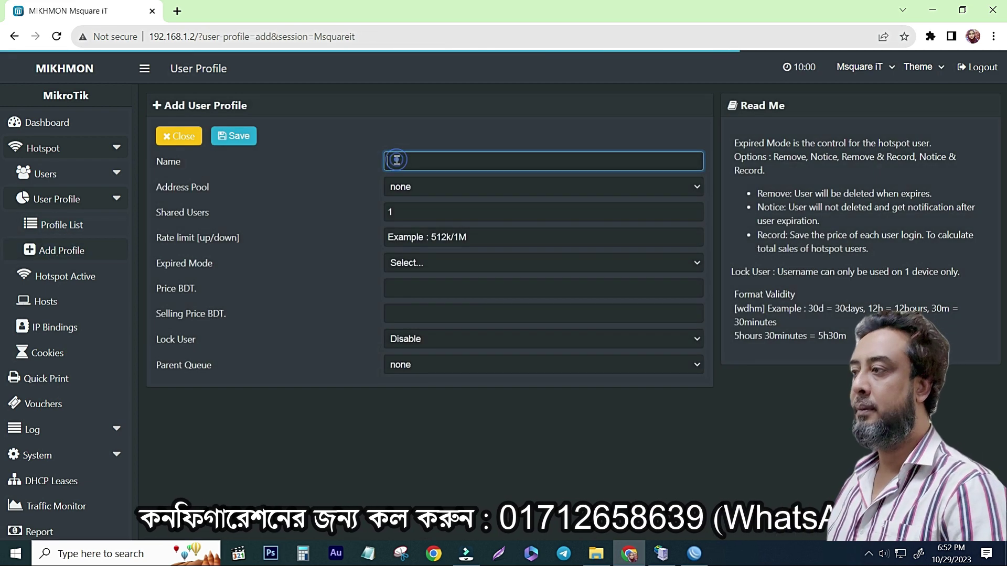
type("15")
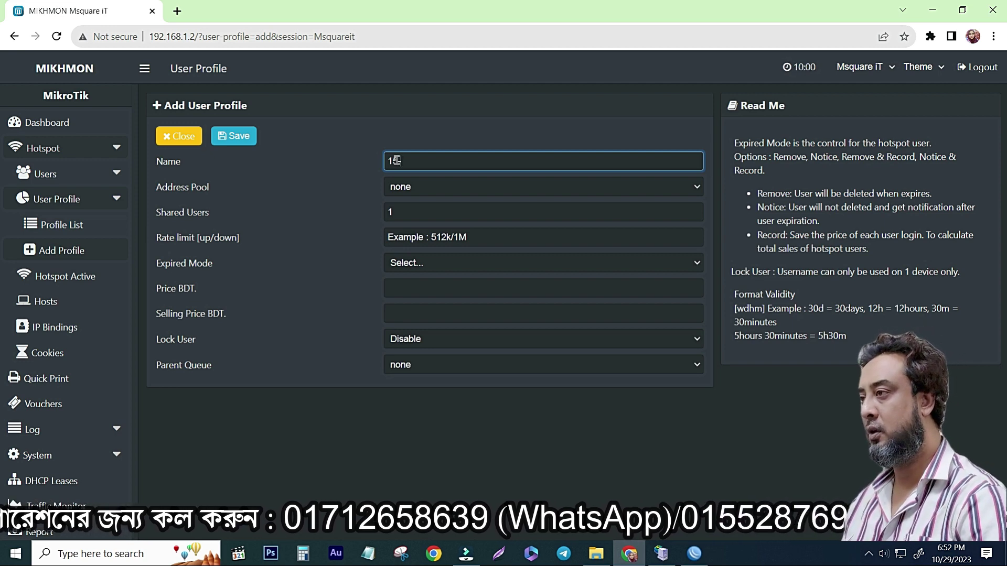
type("-Da")
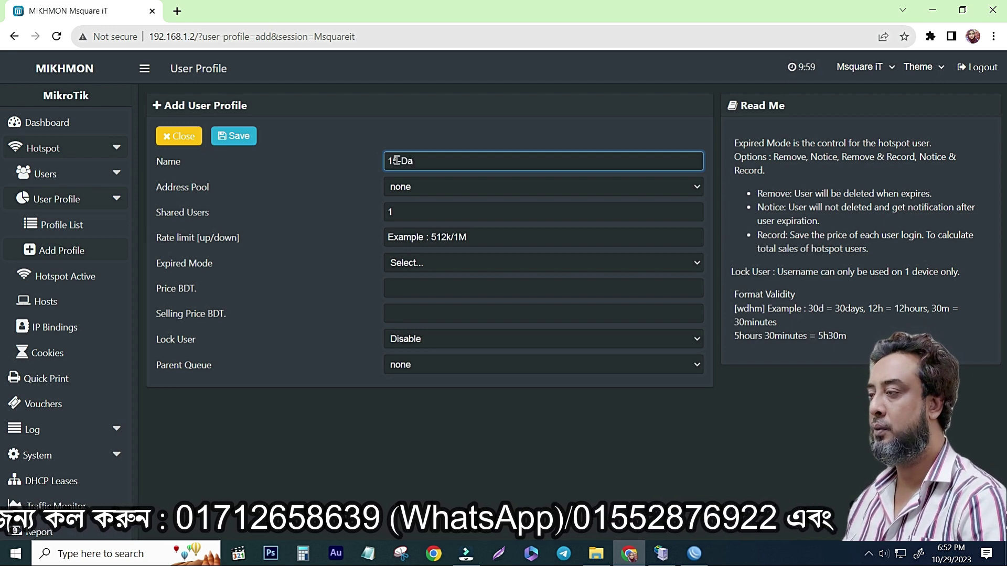
type("yes")
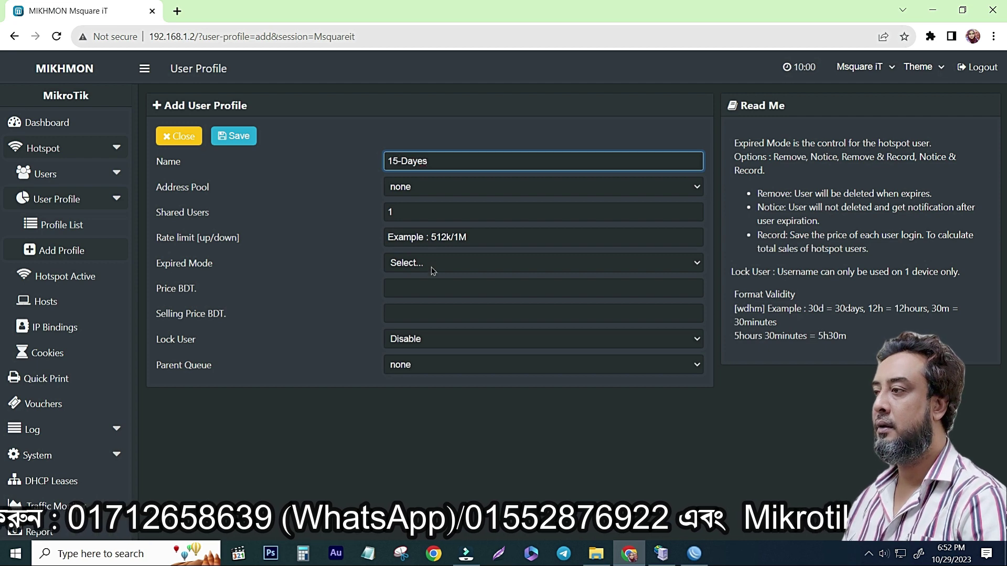
left_click(414, 190)
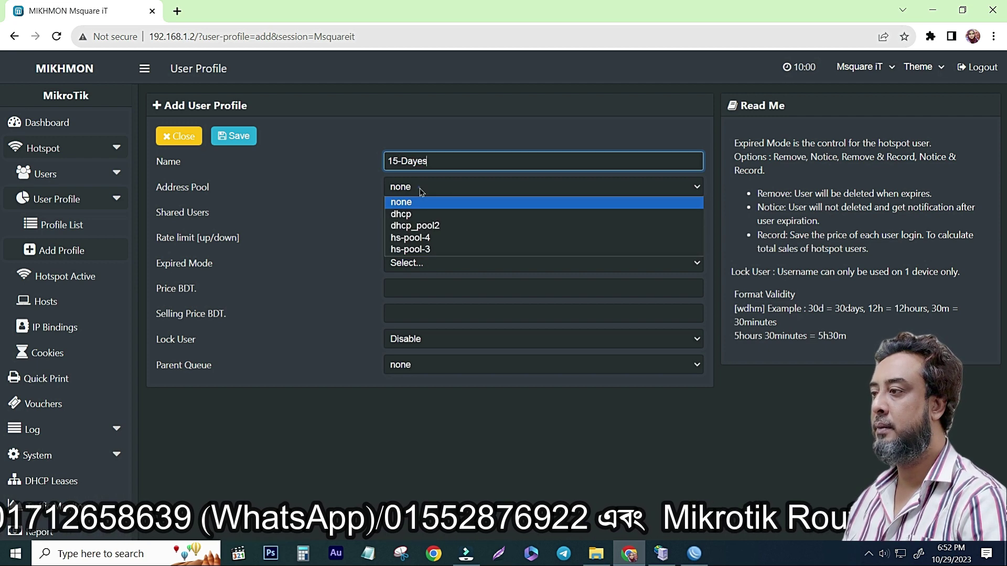
left_click(428, 250)
left_click(489, 241)
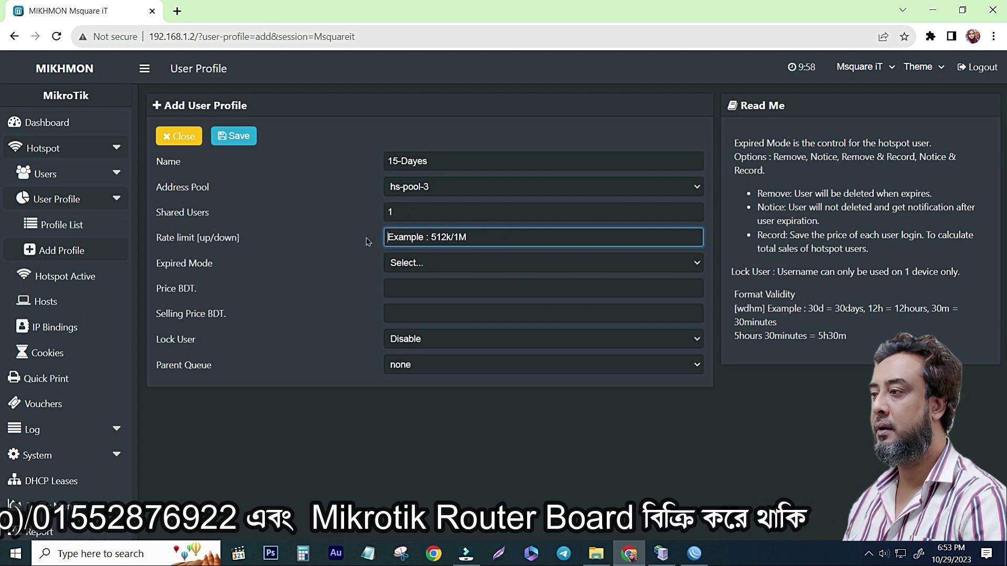
type("5")
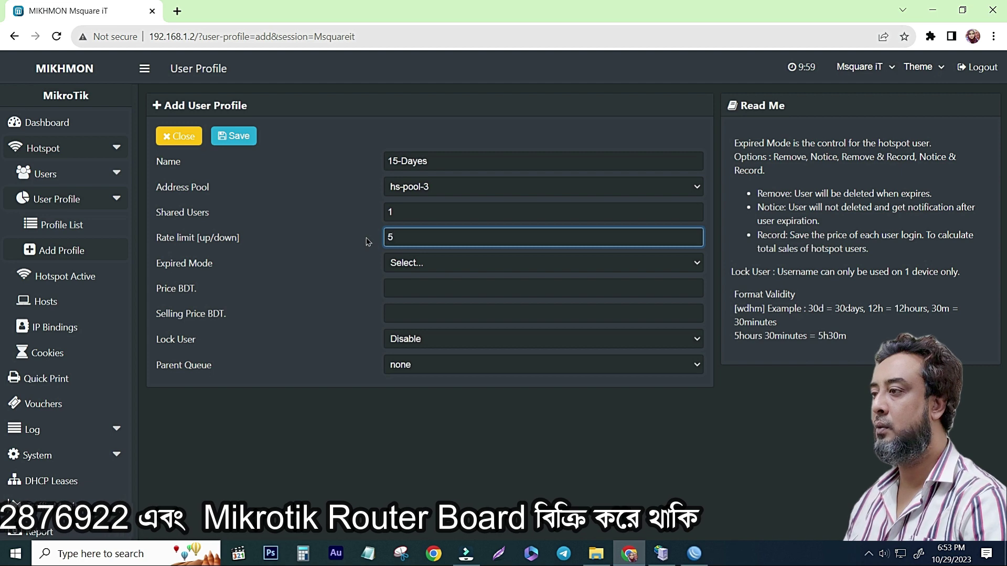
type("M/")
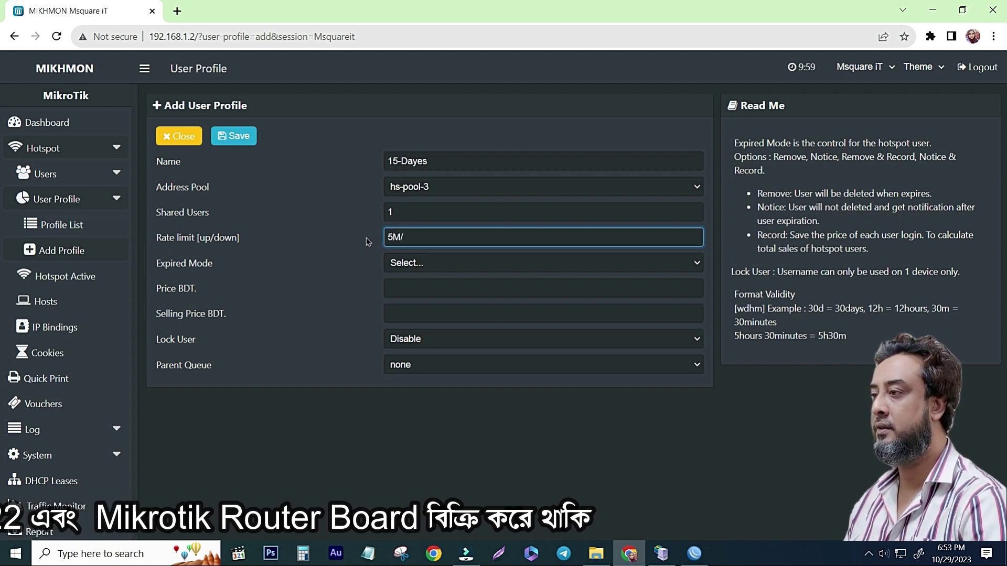
type("5M")
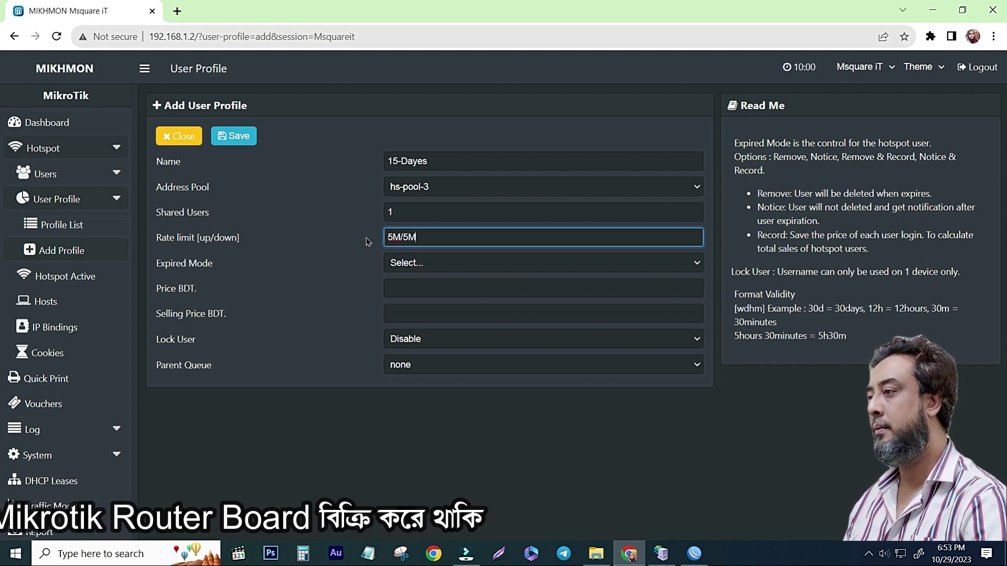
Set Remove & Record expiry, 15d validity, price 90, selling price 100, user lock enabled, and save.
left_click(443, 263)
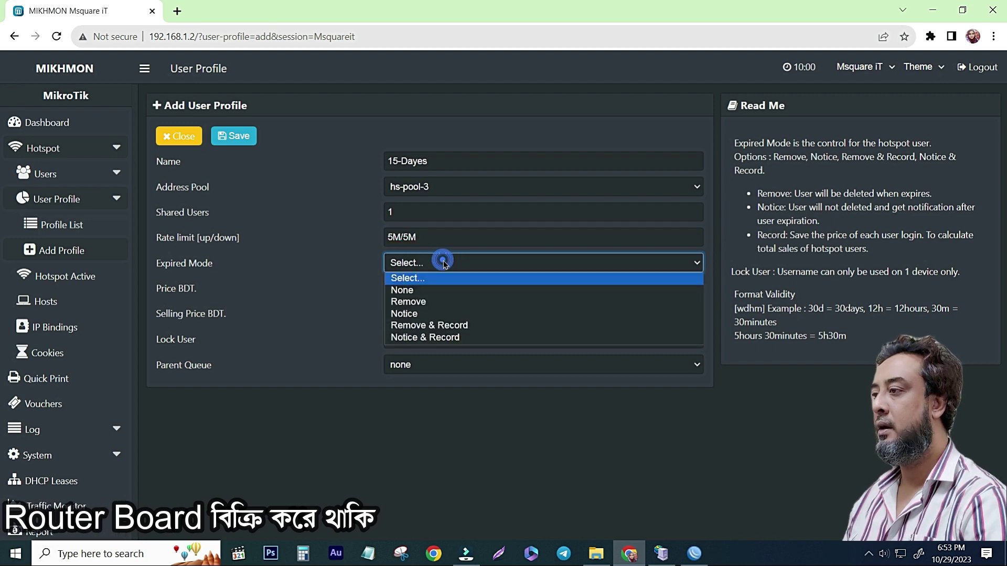
left_click(438, 327)
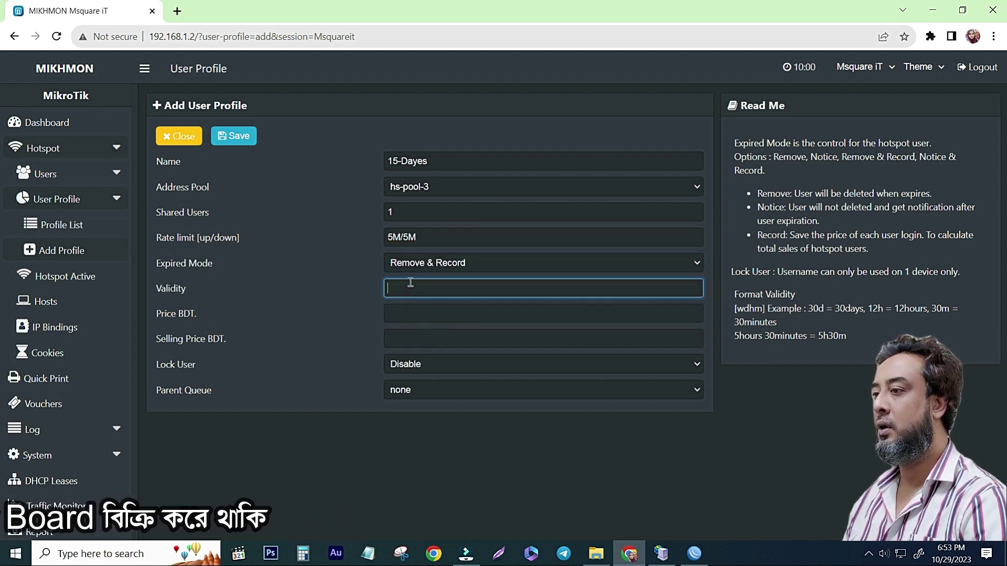
type("15")
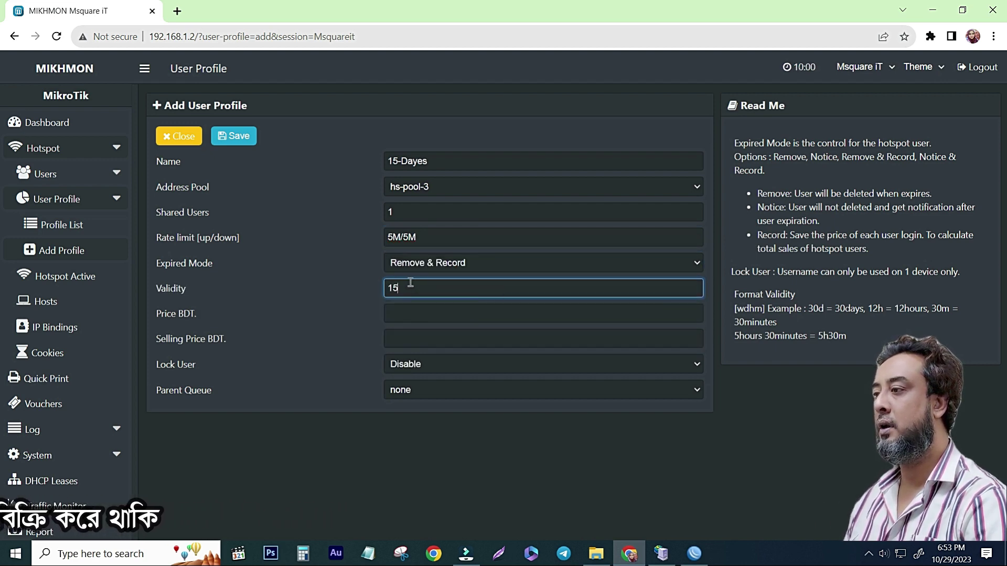
type("d")
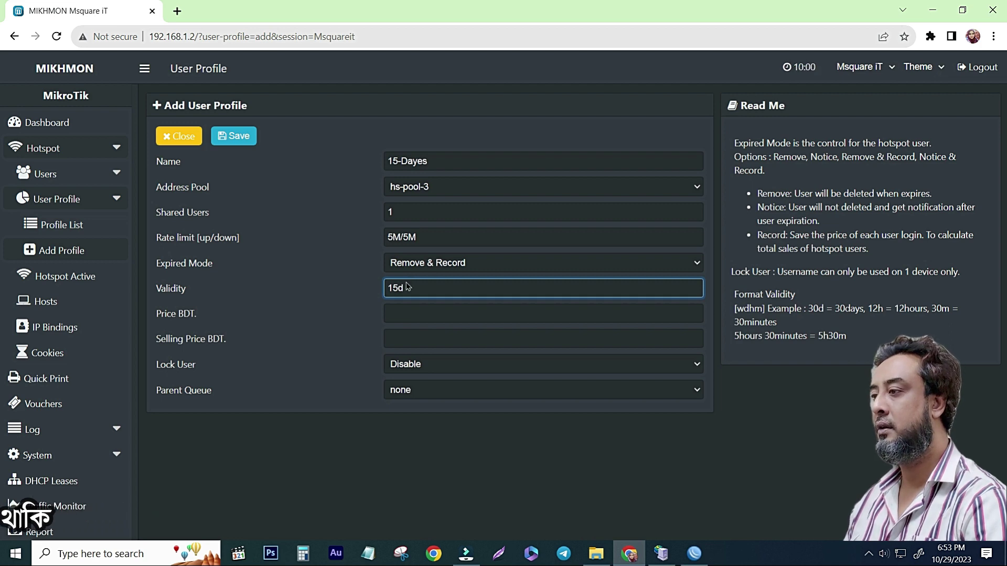
left_click(402, 313)
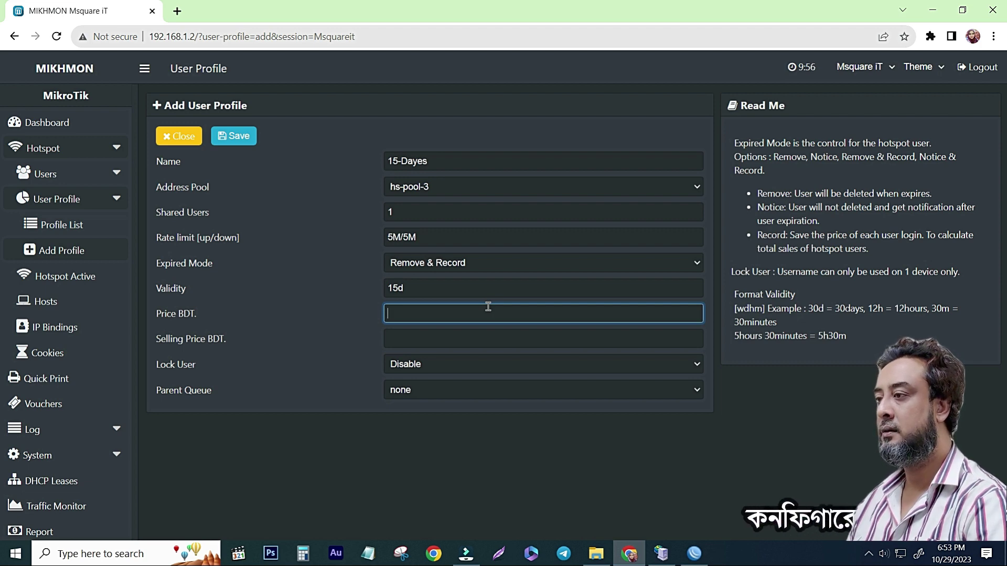
type("90")
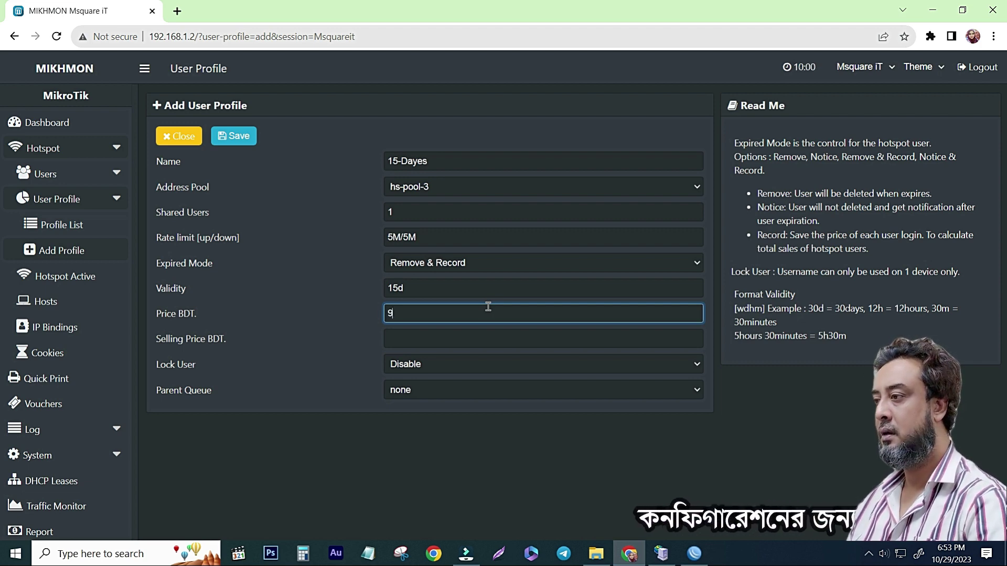
left_click(401, 342)
type("100")
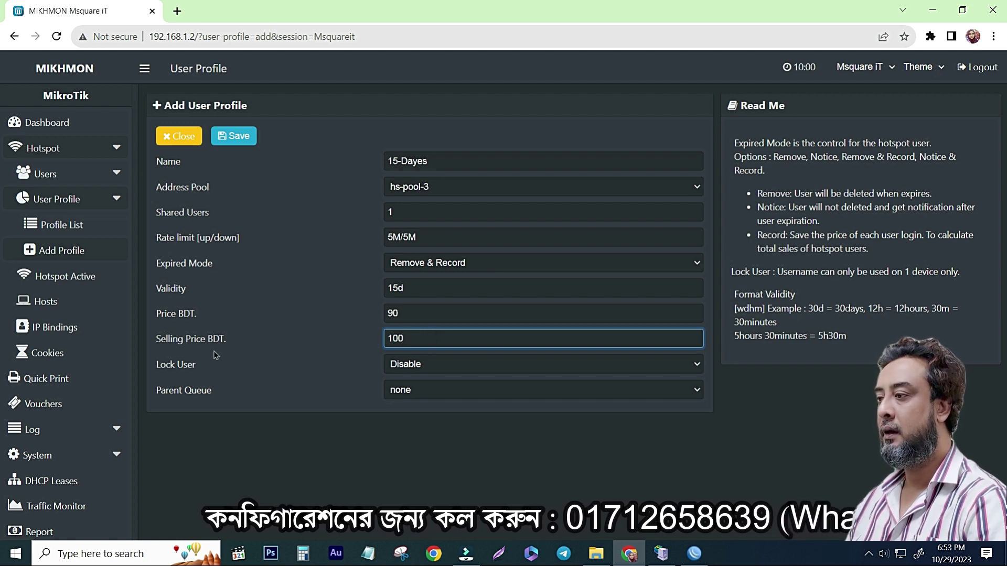
left_click(435, 368)
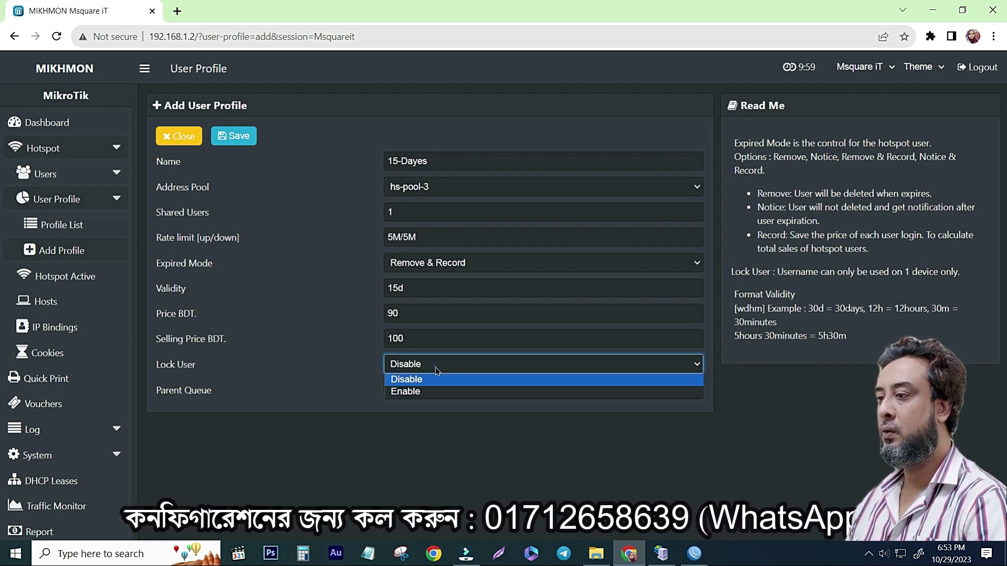
left_click(414, 391)
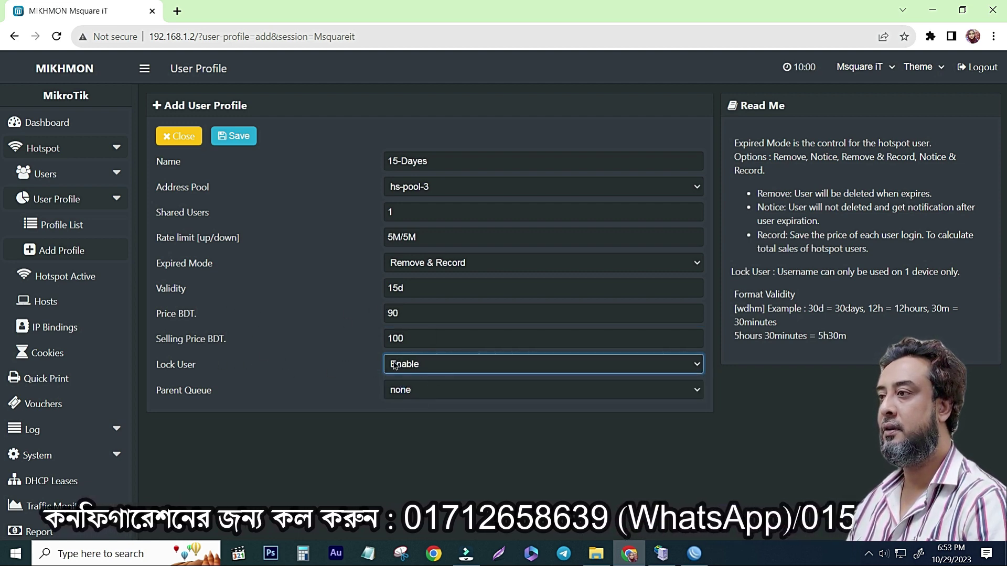
left_click(240, 142)
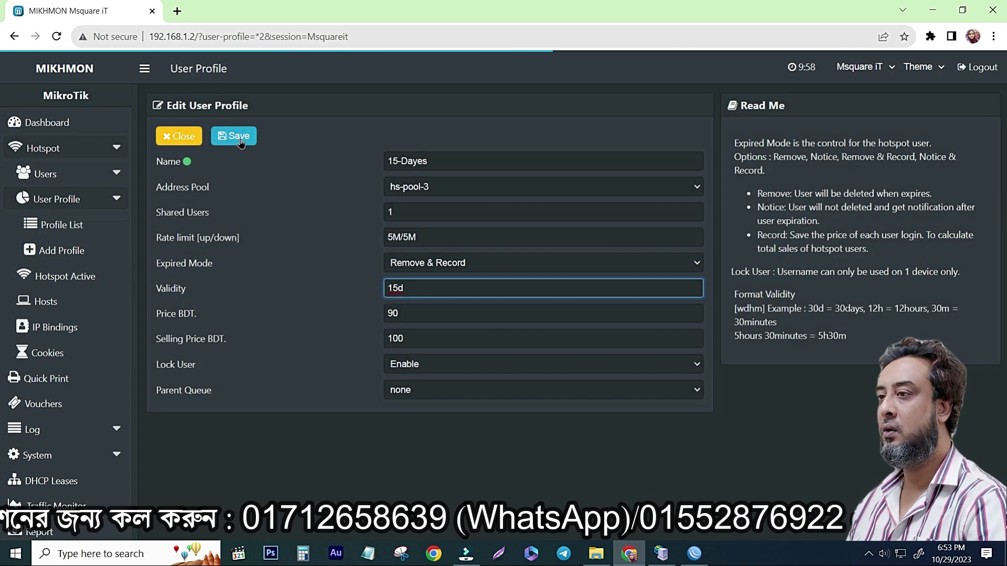
left_click(73, 202)
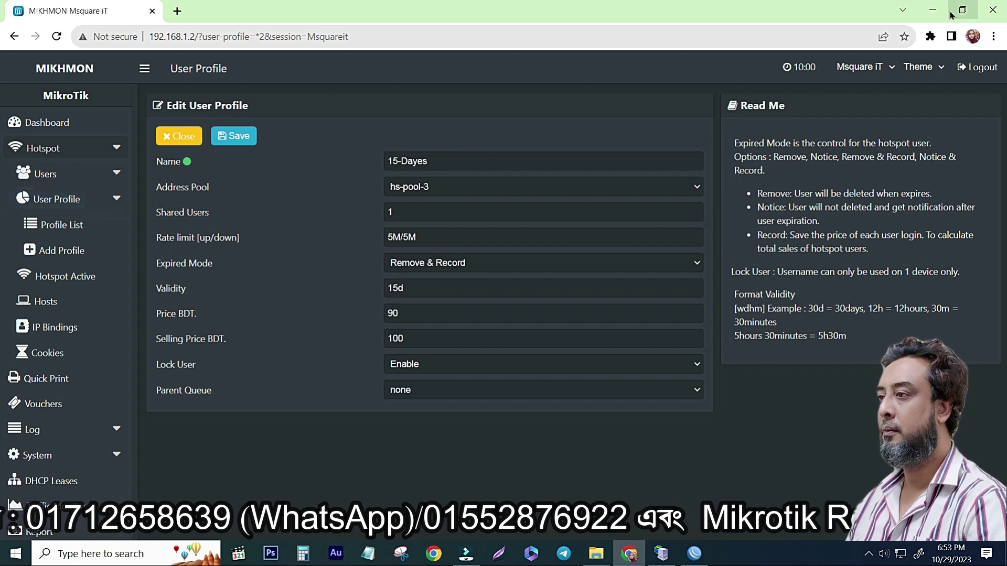
left_click(694, 555)
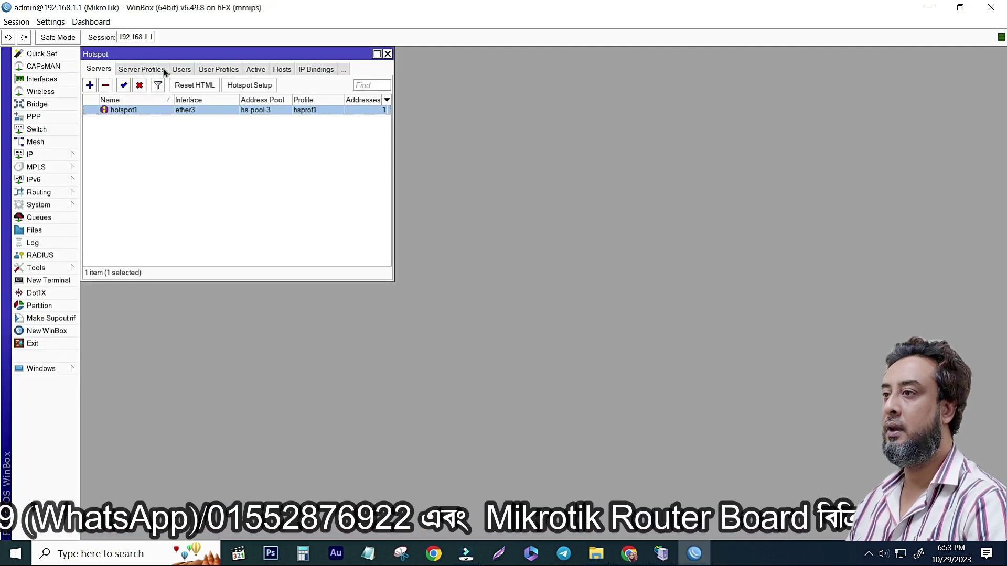
Confirm the 15-Dayes and 30-Days entries in WinBox's hotspot User Profiles, then return to Mikhmon.
left_click(222, 71)
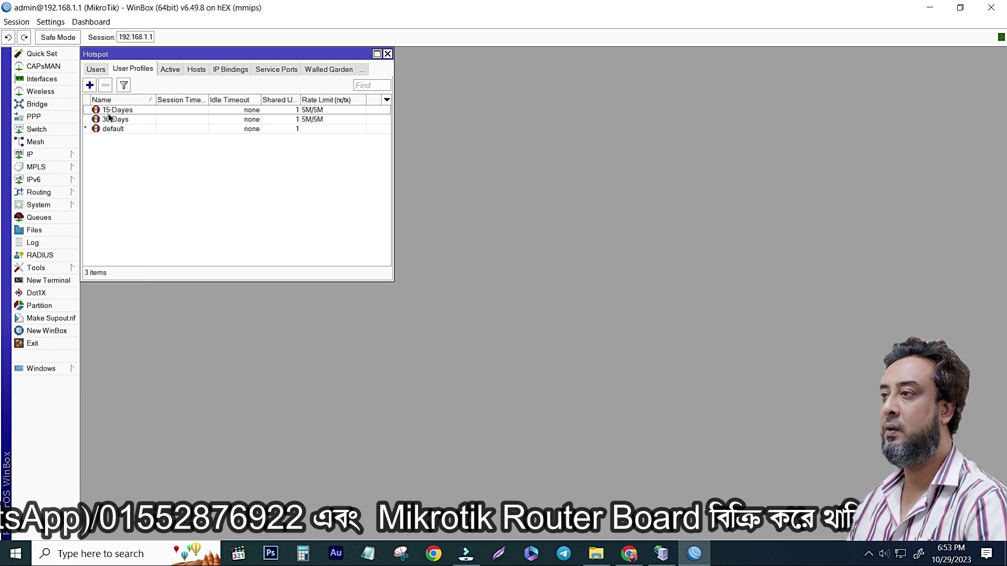
left_click(125, 111)
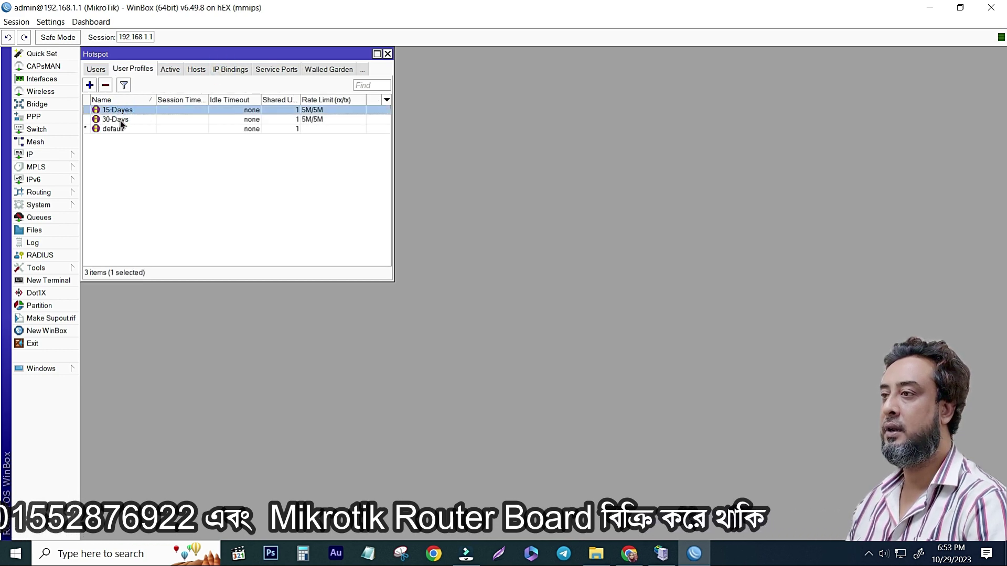
left_click(120, 119)
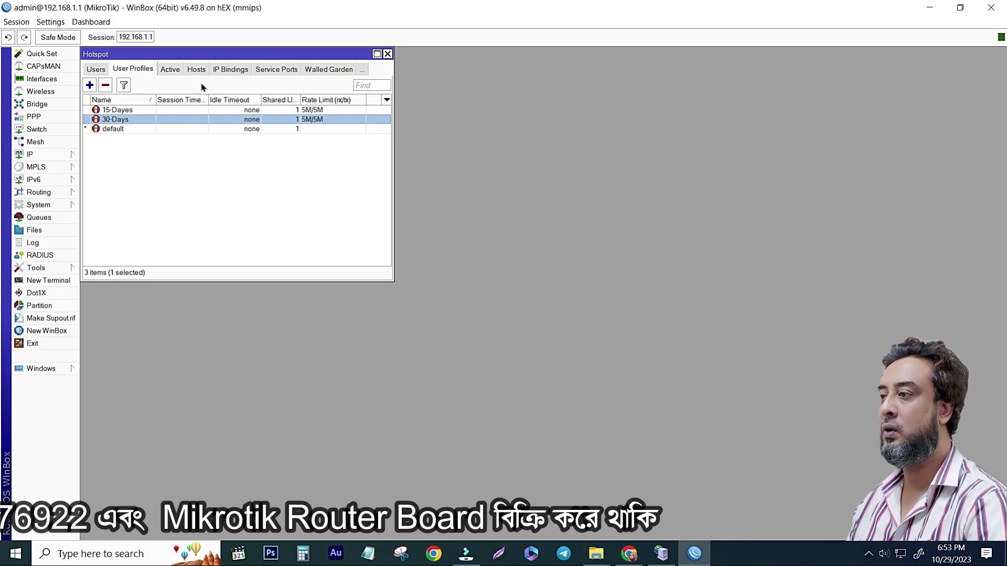
key("alt+Tab")
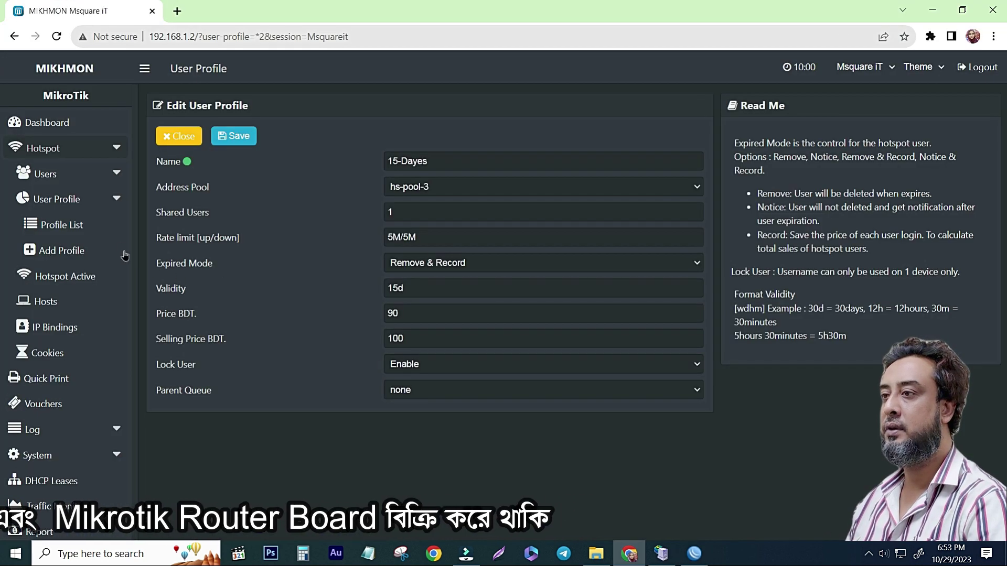
Open the user generation form and set quantity 50 on server hotspot1.
left_click(72, 176)
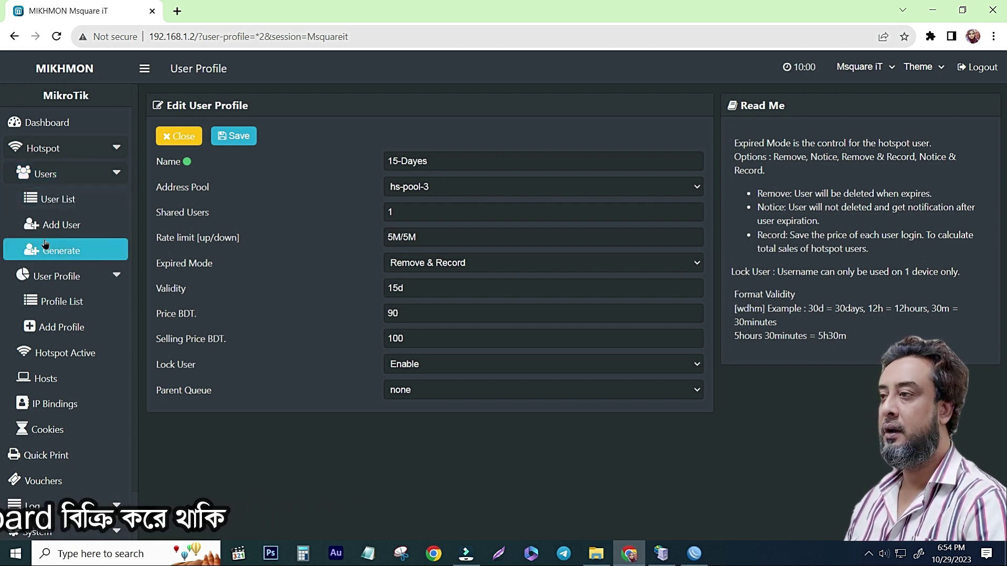
left_click(59, 253)
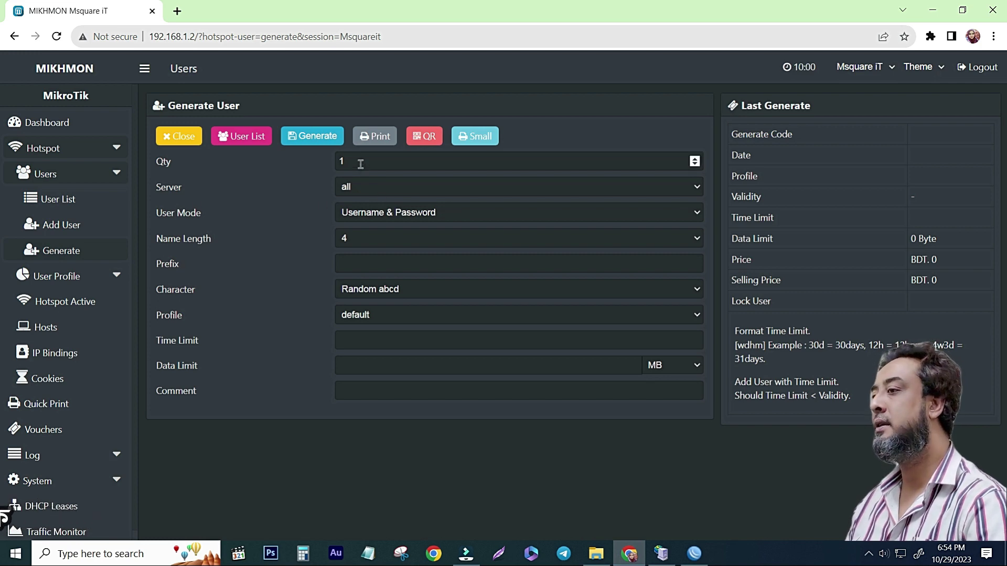
left_click(417, 163)
key("BackSpace")
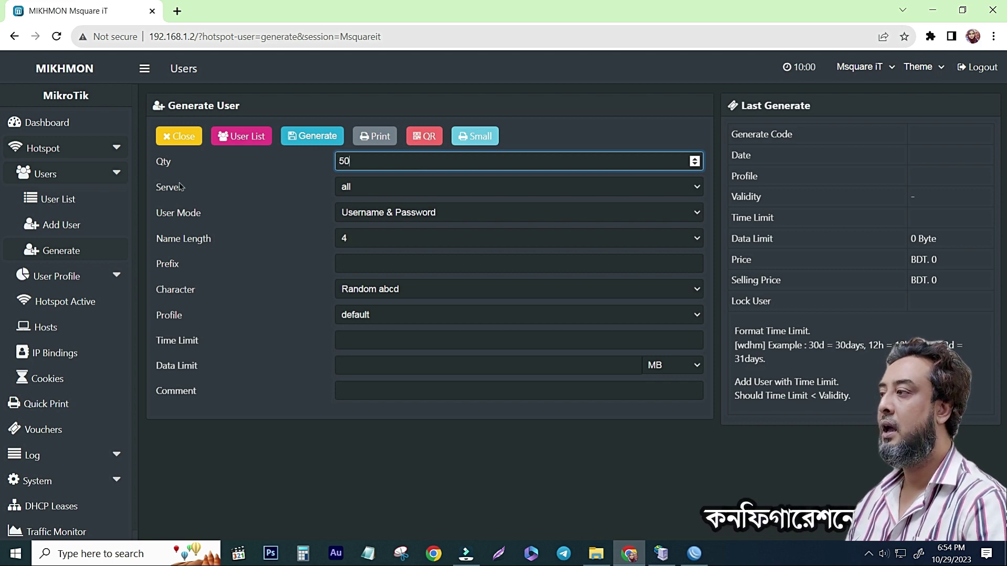
left_click(703, 187)
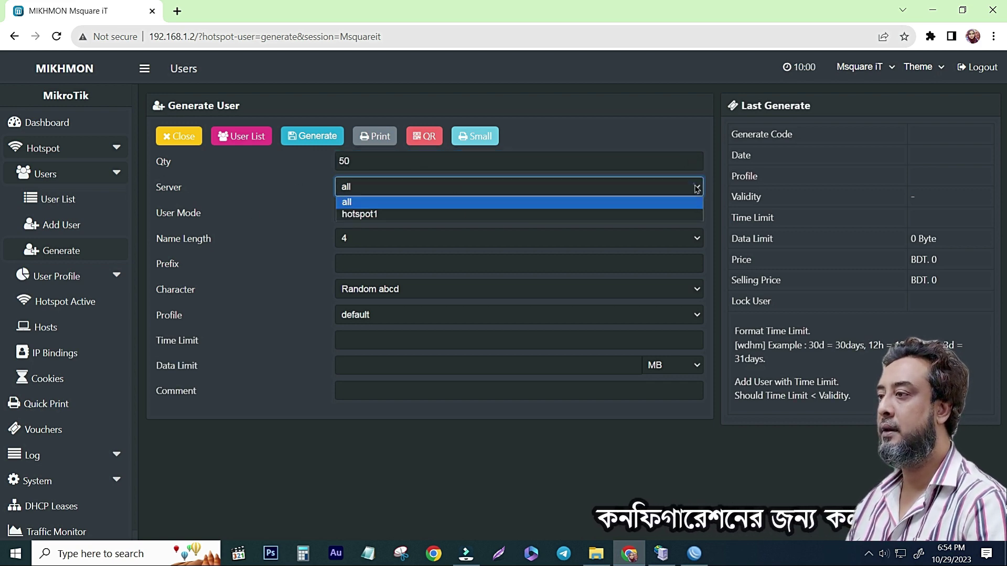
left_click(382, 215)
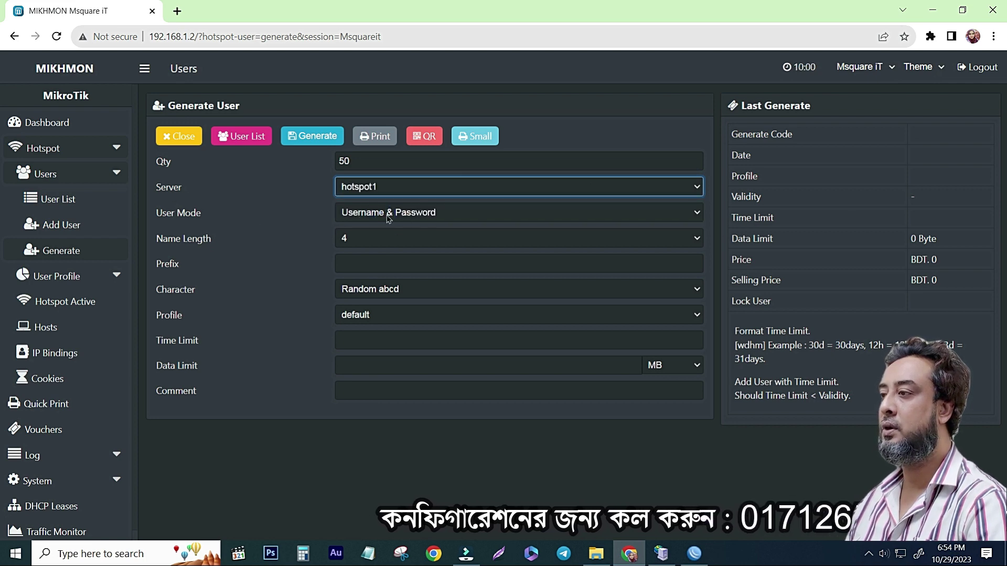
Use 3-character random lowercase names with the 30-Days profile and generate the batch.
left_click(351, 240)
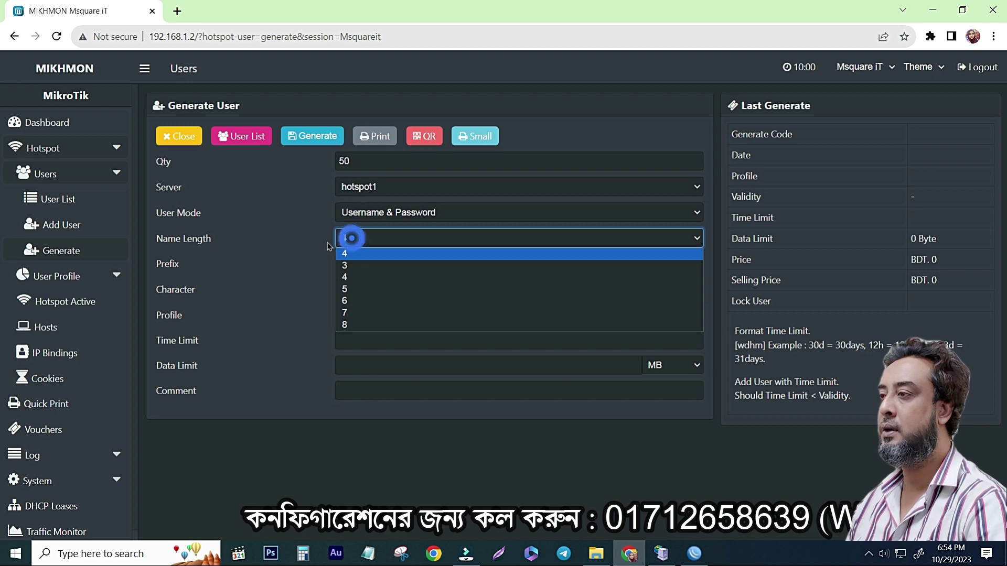
left_click(349, 267)
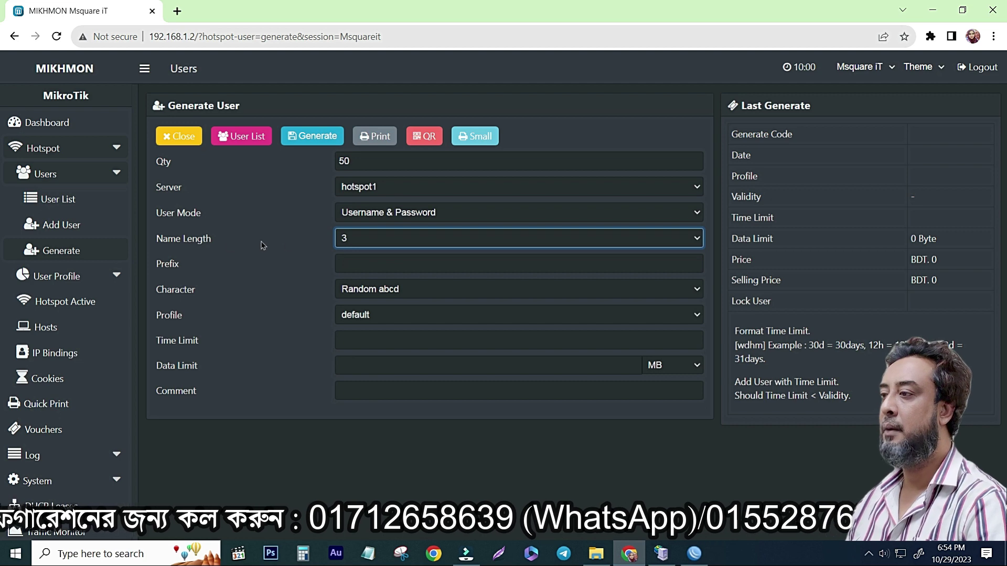
left_click(441, 290)
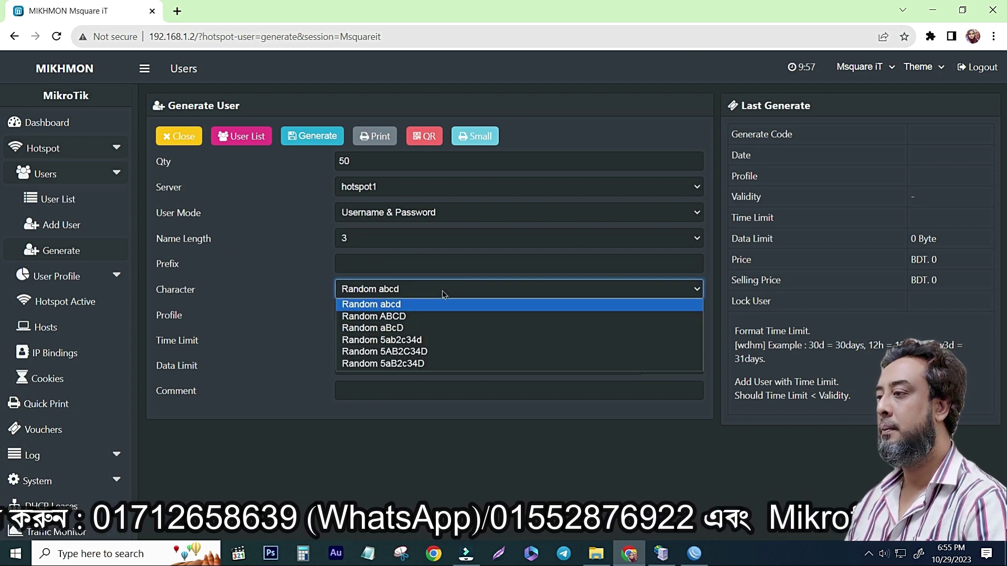
left_click(394, 306)
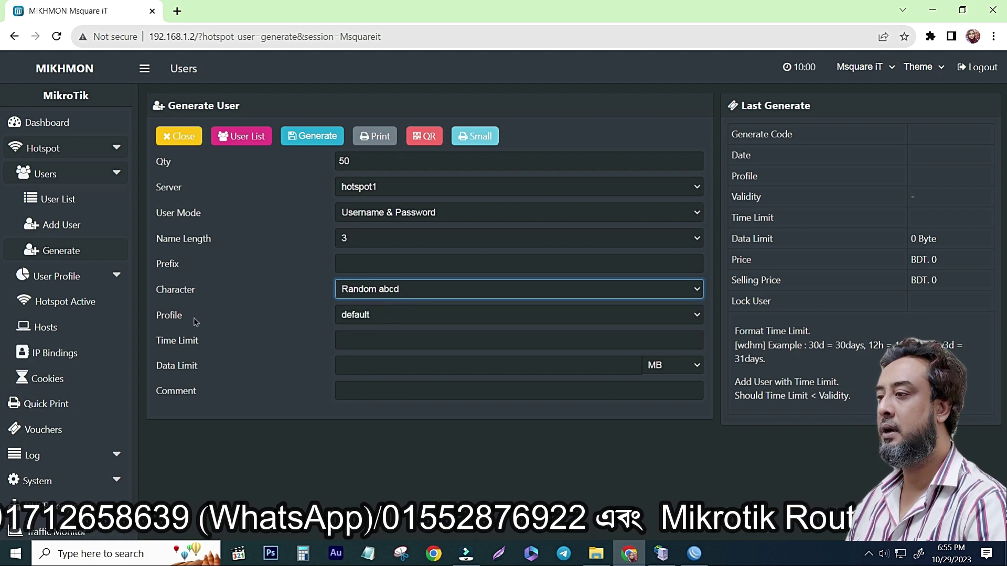
left_click(694, 318)
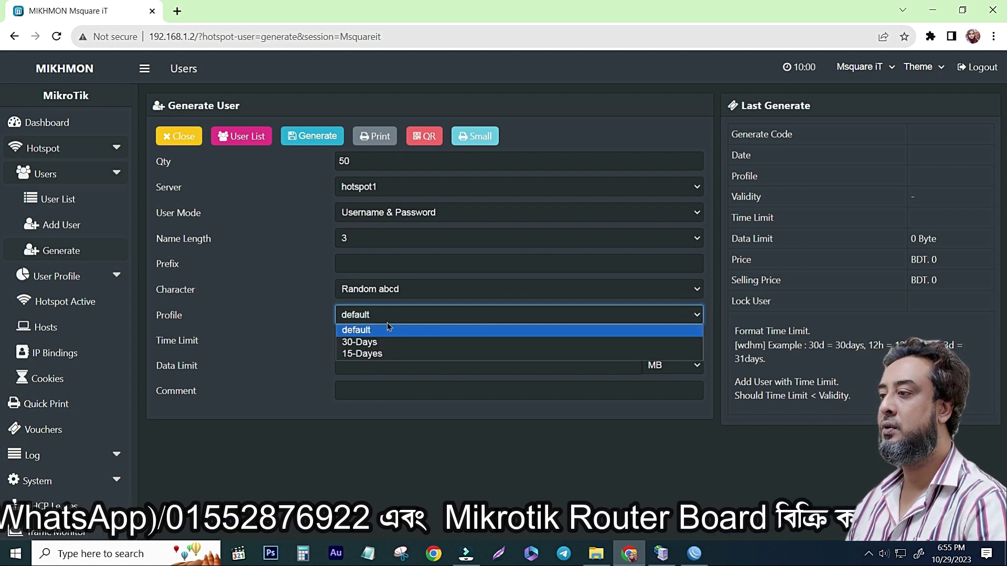
left_click(360, 344)
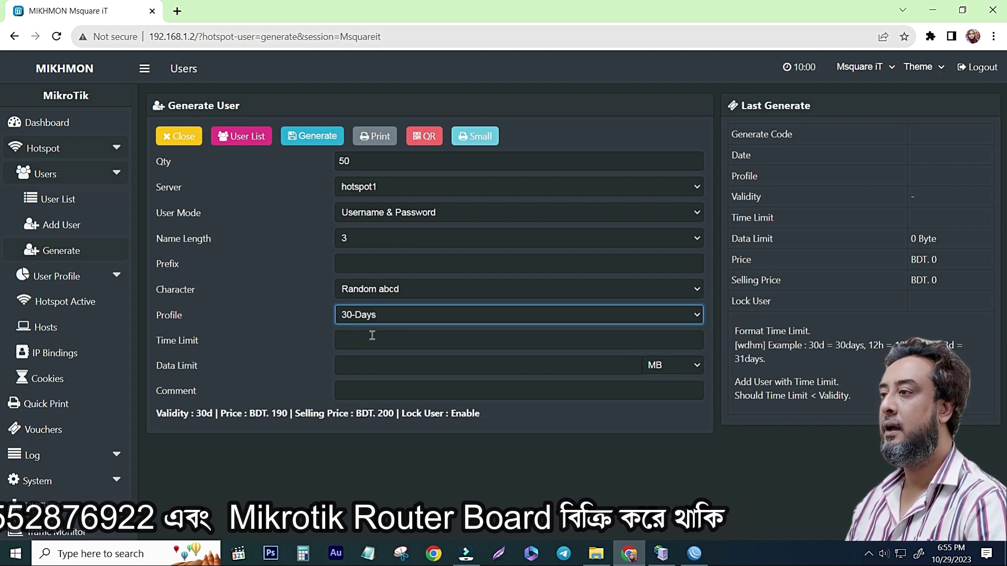
triple_click(315, 413)
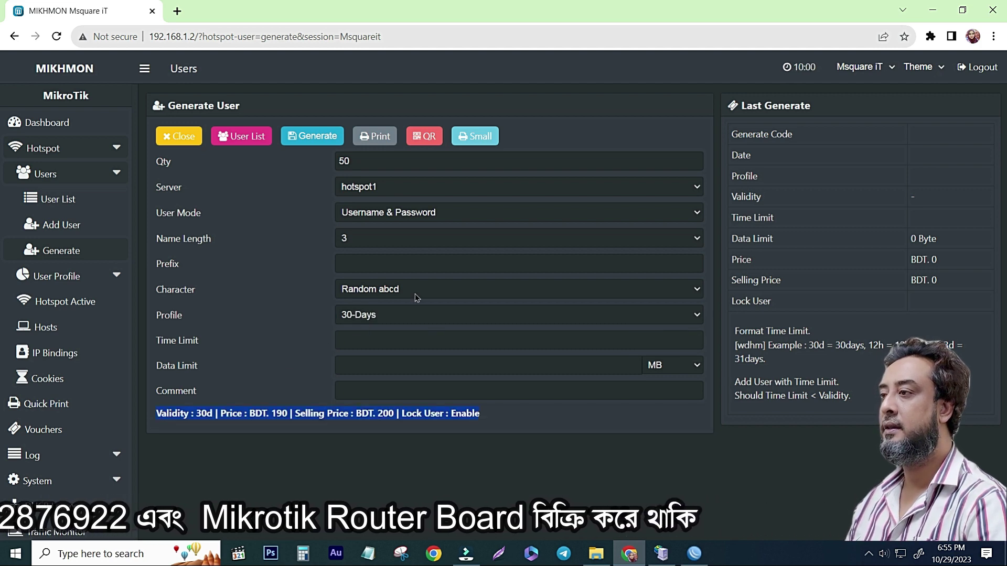
left_click(313, 137)
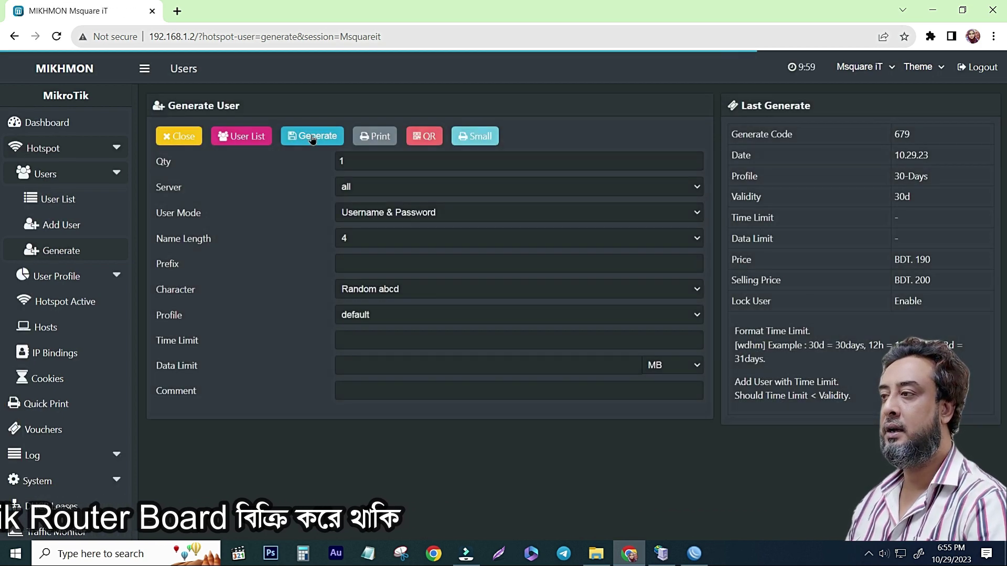
left_click(694, 553)
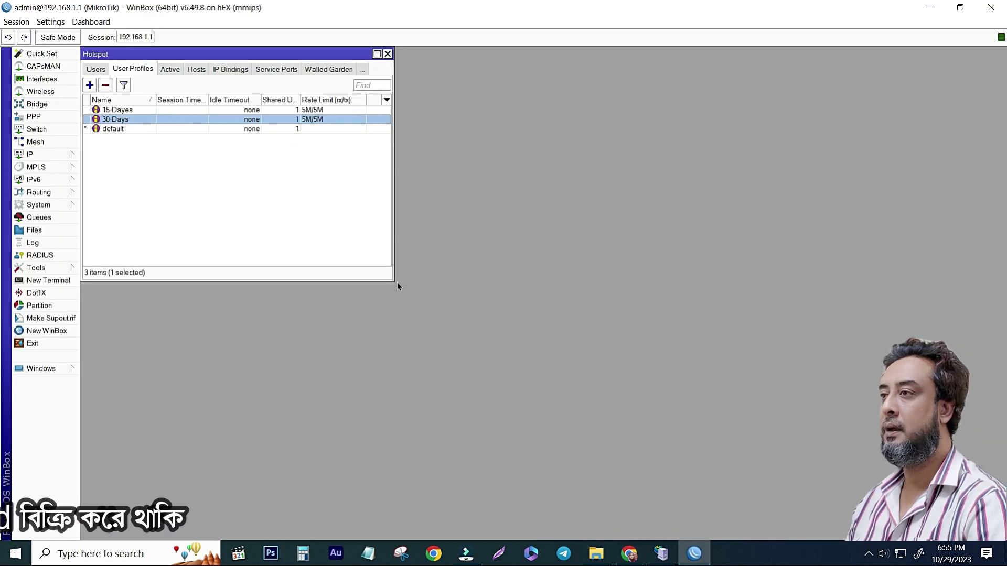
left_click_drag(395, 282, 598, 485)
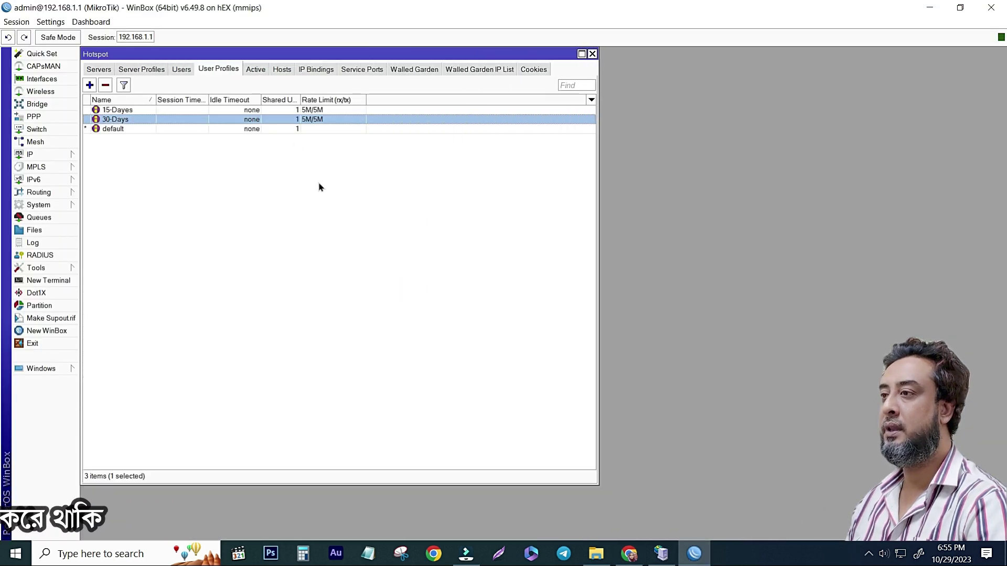
left_click(182, 70)
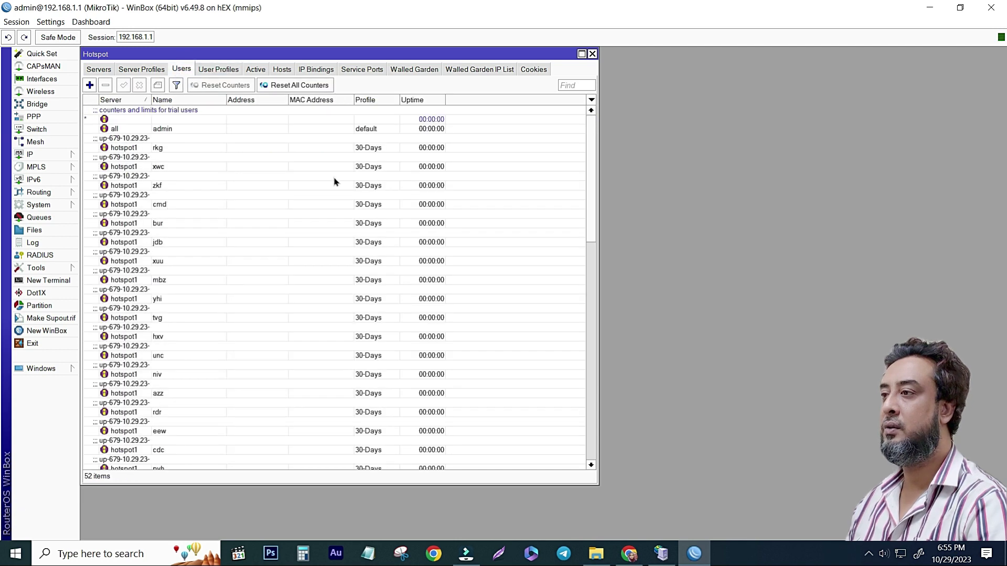
left_click(370, 151)
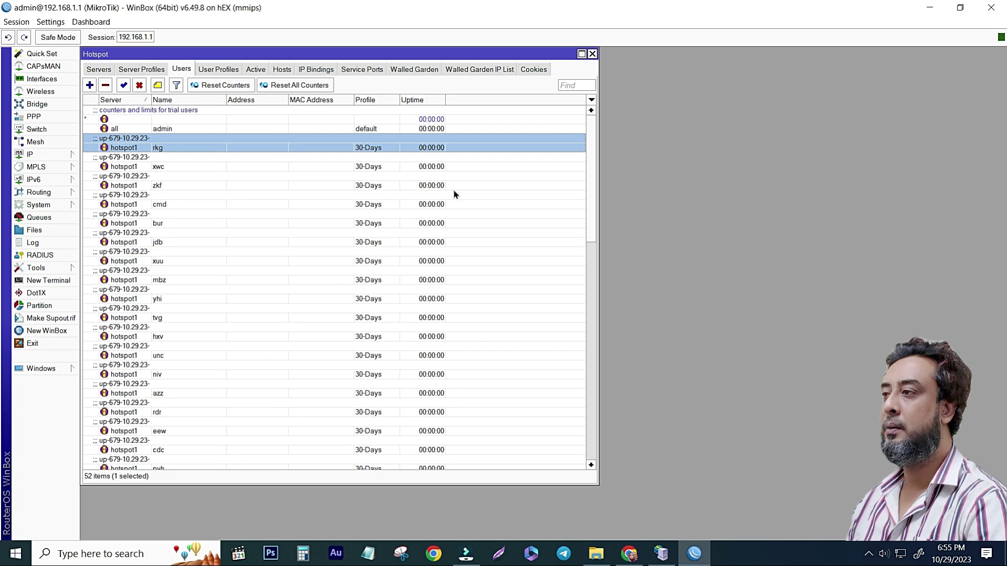
left_click(930, 8)
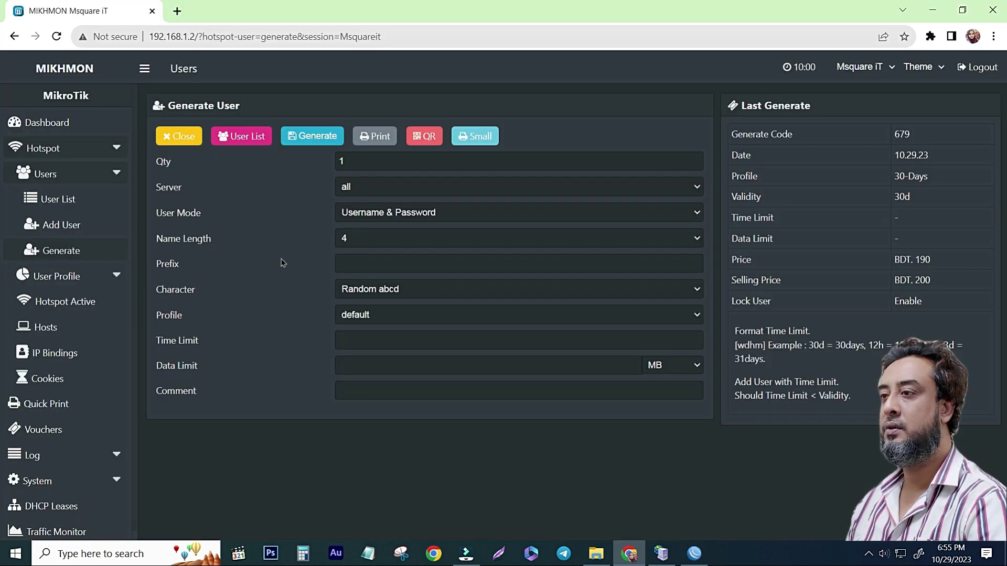
Reopen the user generation form and set quantity 50 on server hotspot1.
left_click(67, 225)
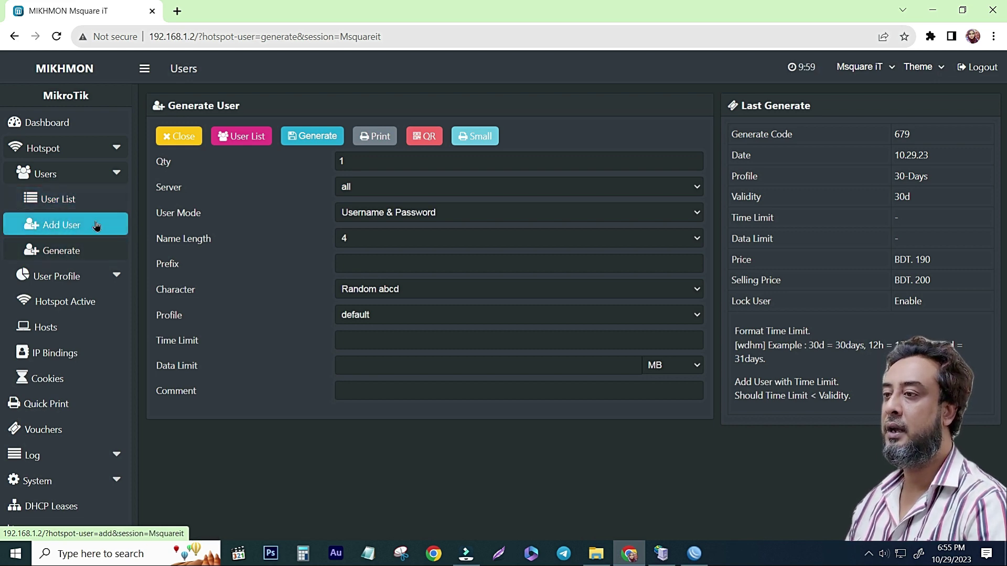
left_click(80, 245)
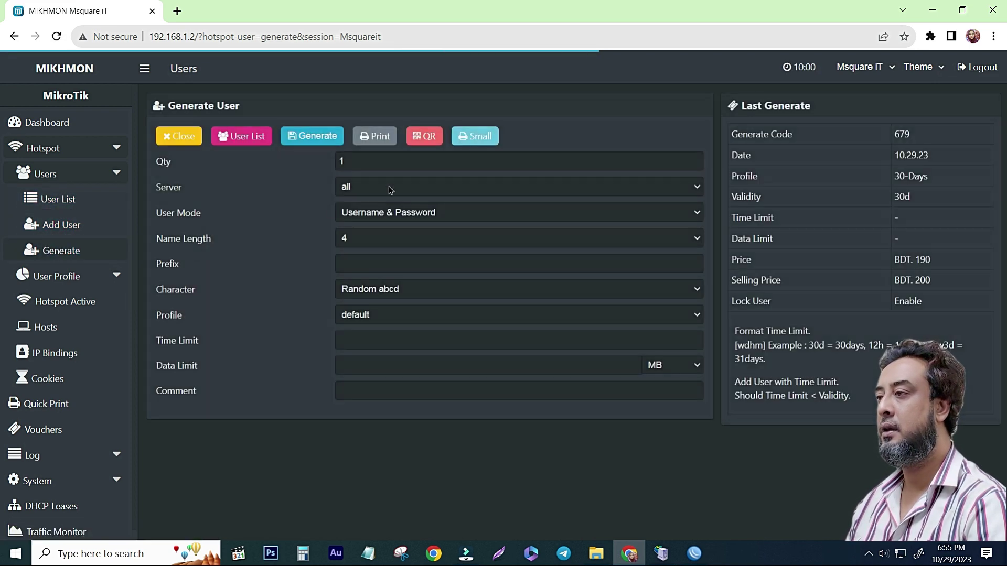
left_click(357, 165)
key("BackSpace")
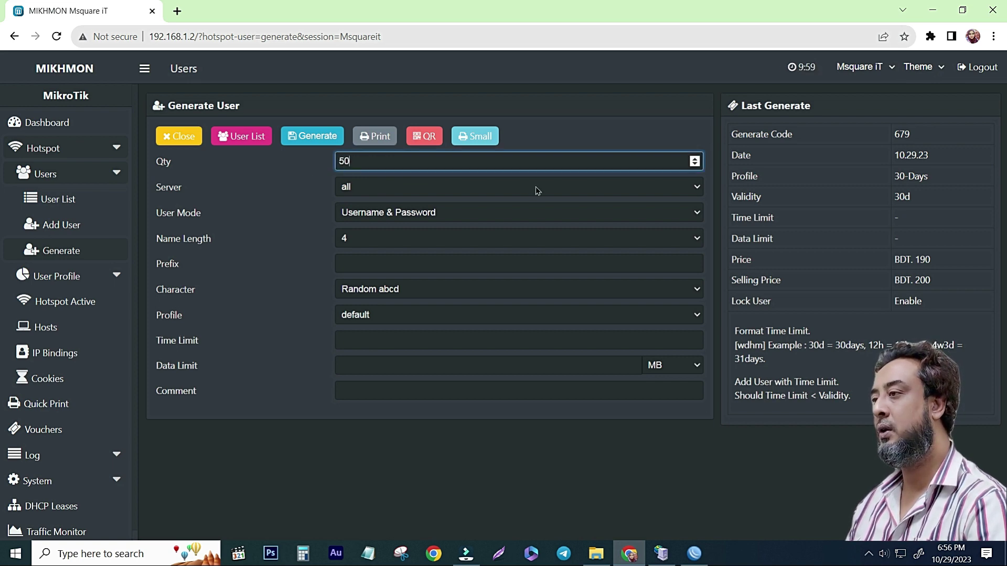
left_click(537, 190)
left_click(401, 212)
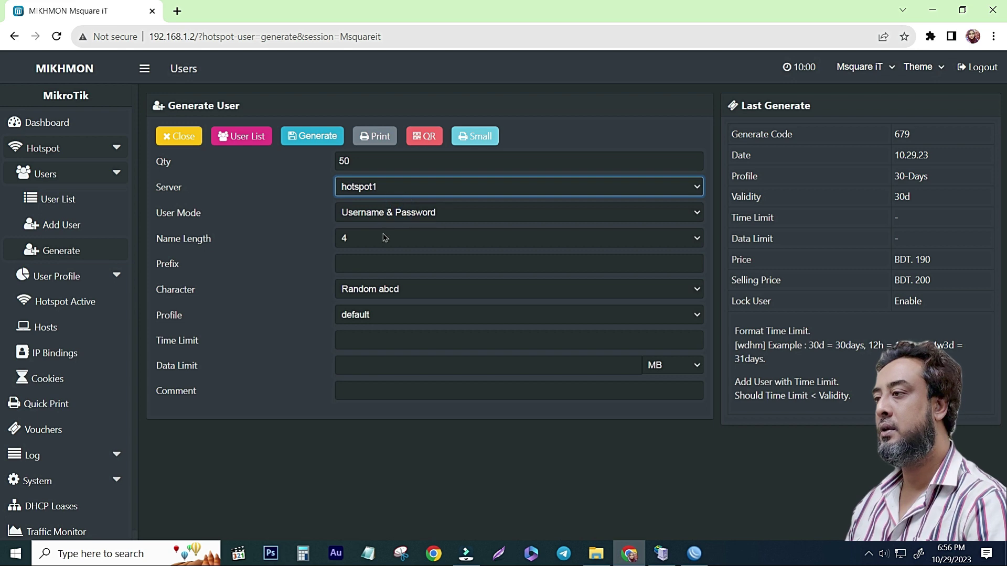
Use 3-character random lowercase names with the 15-Dayes profile, generate, and return to the dashboard.
left_click(351, 238)
left_click(348, 265)
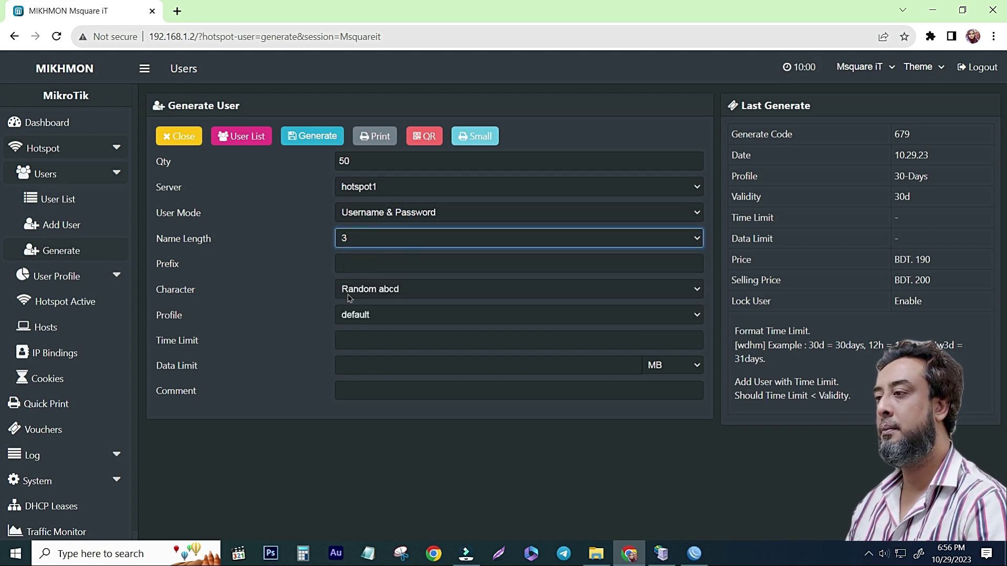
left_click(412, 291)
left_click(412, 289)
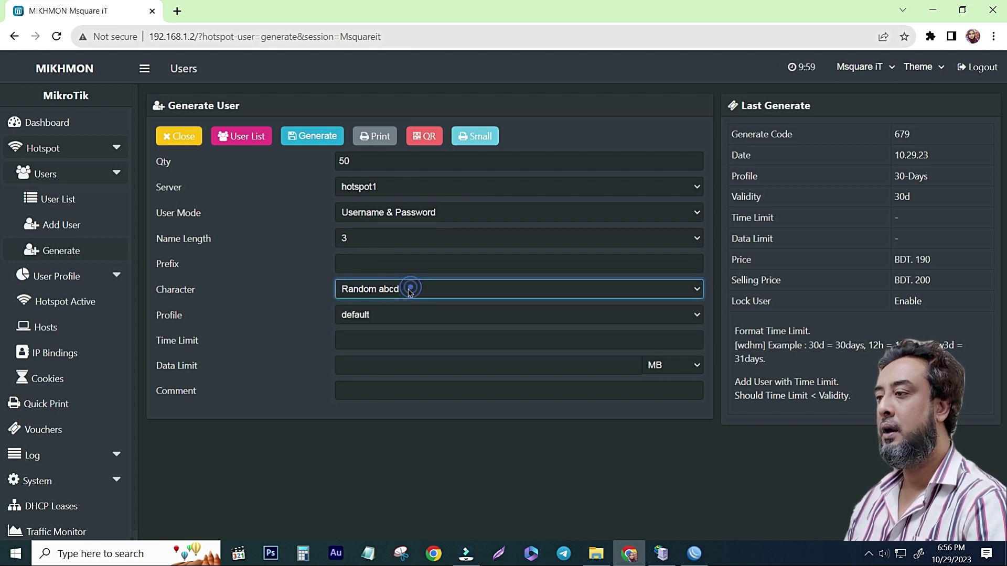
left_click(363, 315)
left_click(362, 354)
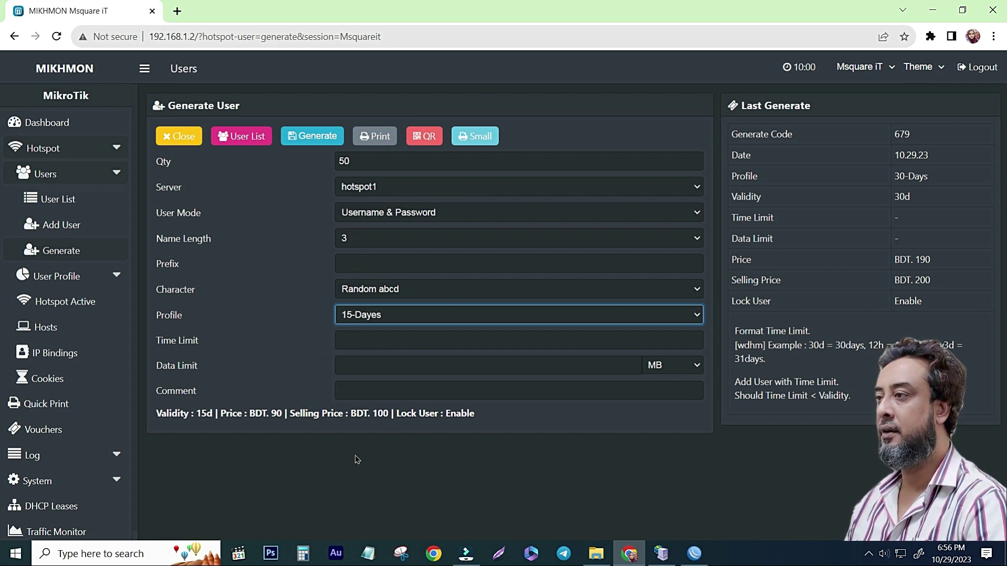
left_click(318, 138)
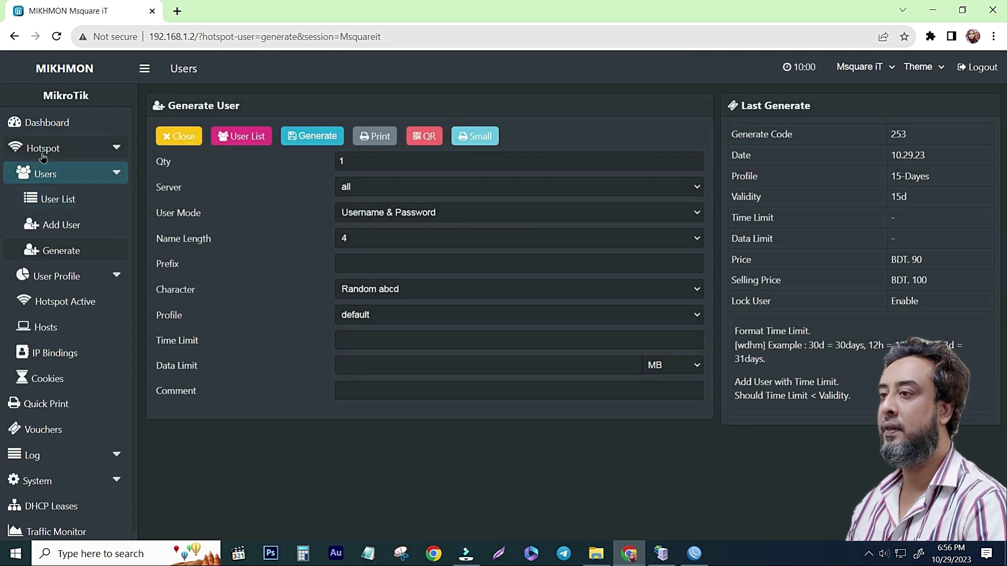
left_click(65, 123)
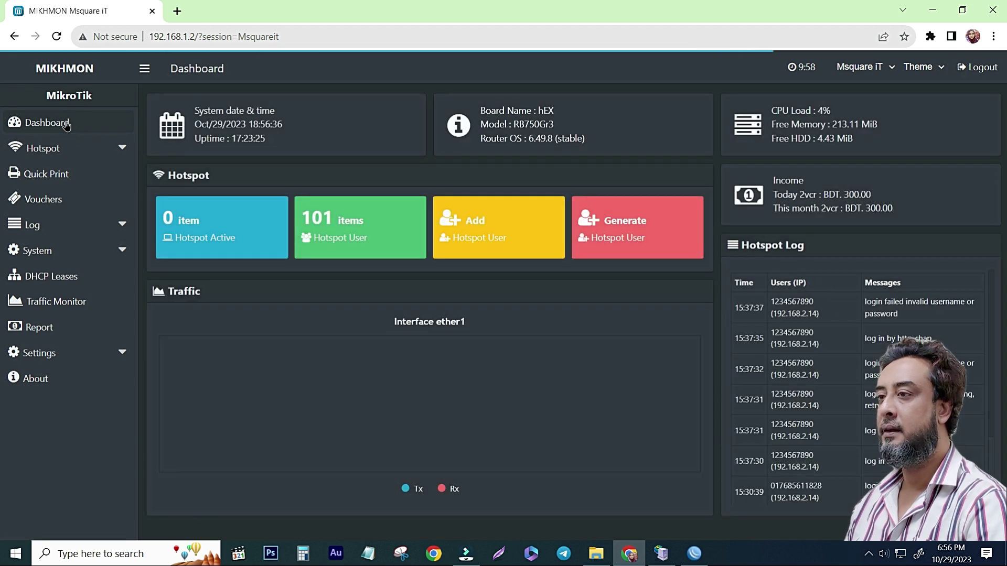
Open the hotspot Users list and filter by profile 30-Days and comment up-679-10.29.23-.
left_click(50, 149)
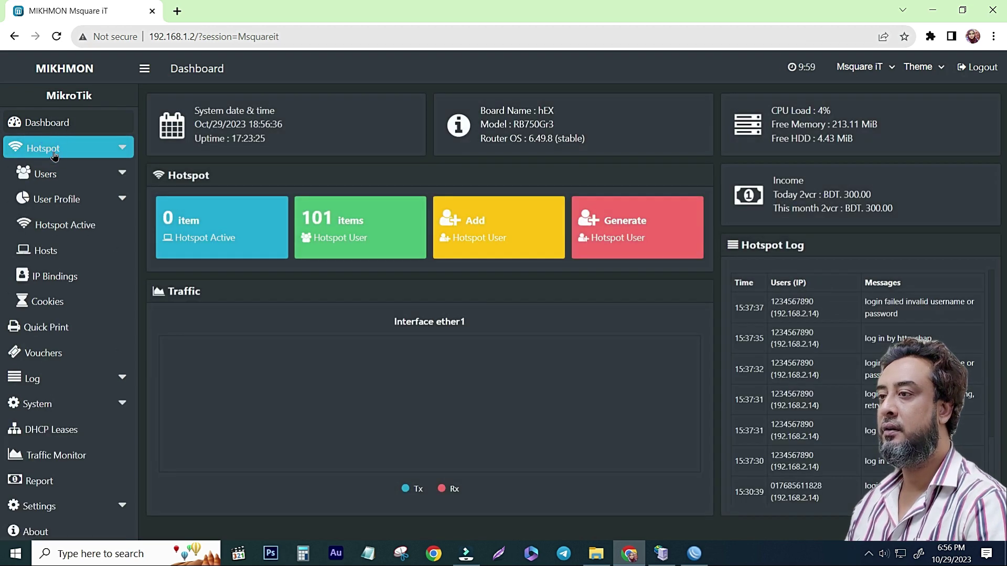
left_click(58, 177)
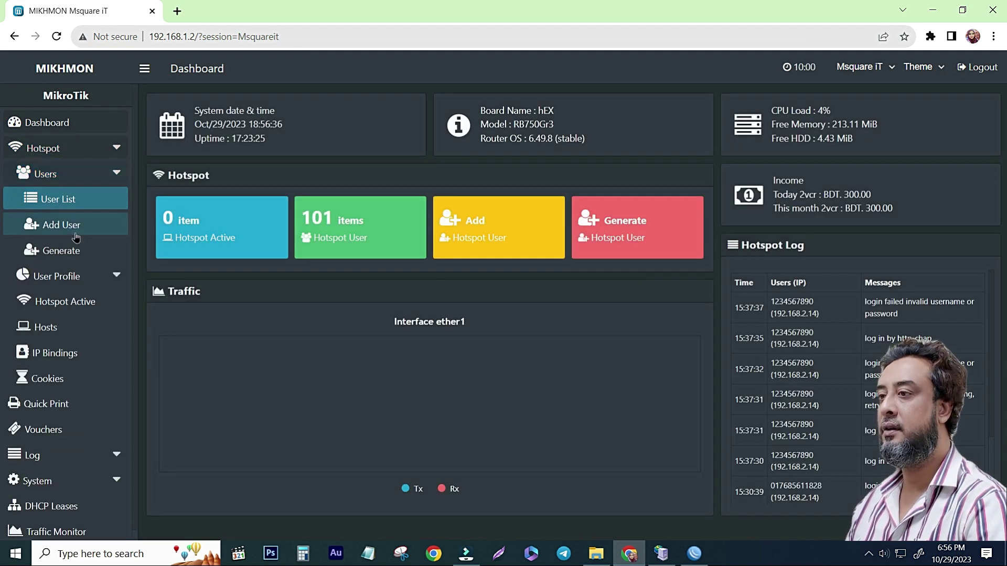
left_click(69, 199)
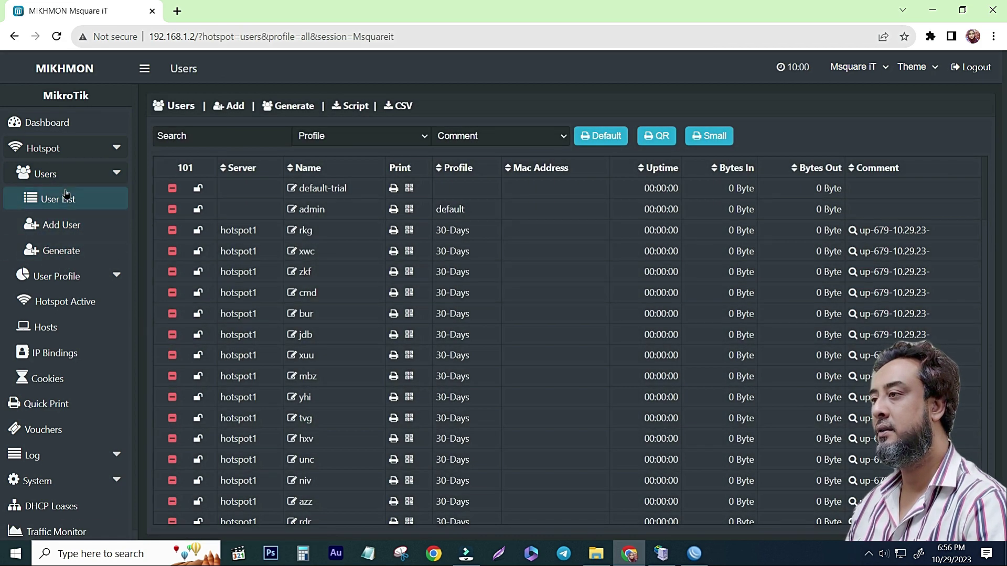
left_click(423, 138)
left_click(333, 189)
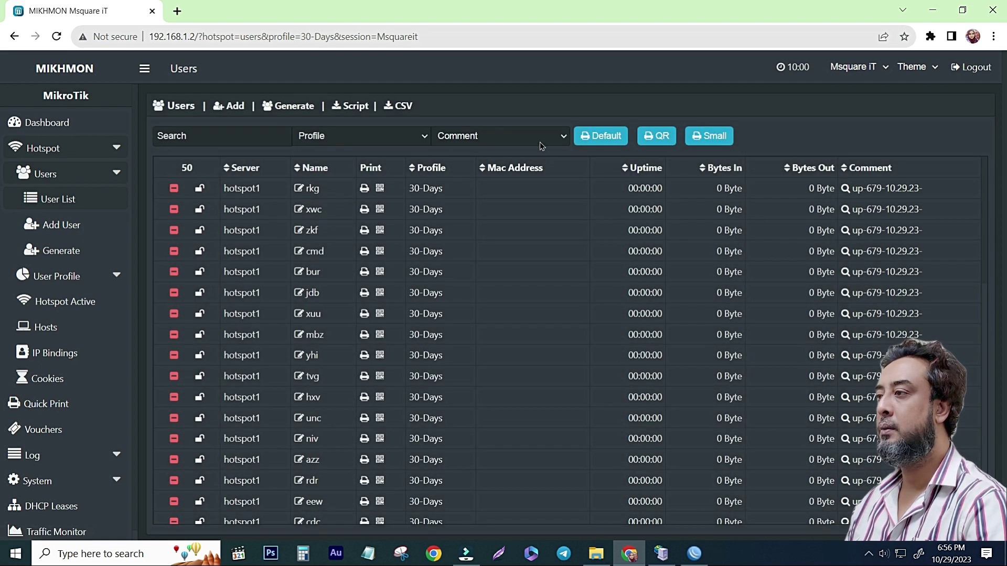
left_click(556, 136)
left_click(469, 163)
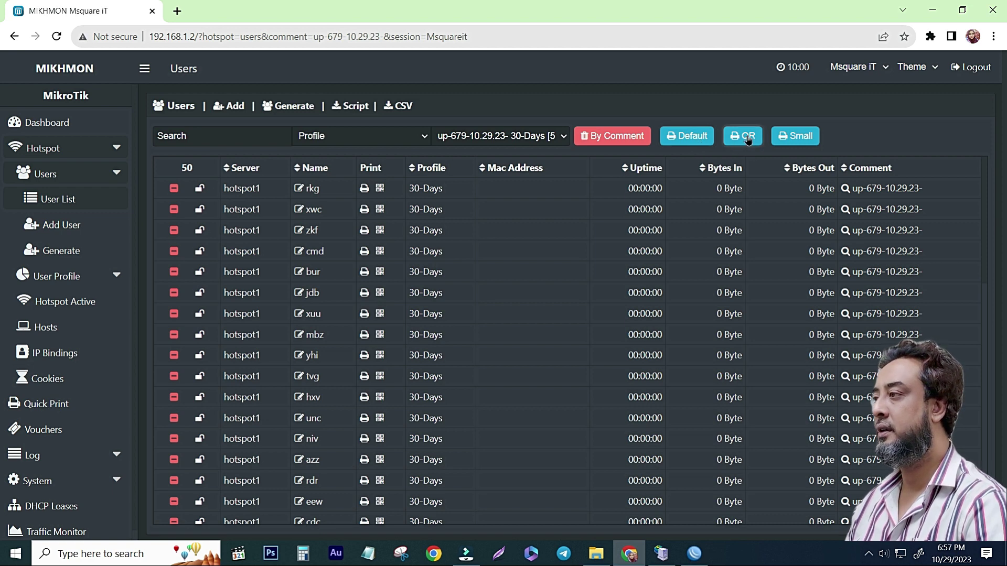
Open the plain voucher print page for the batch, then cancel and close it.
left_click(690, 137)
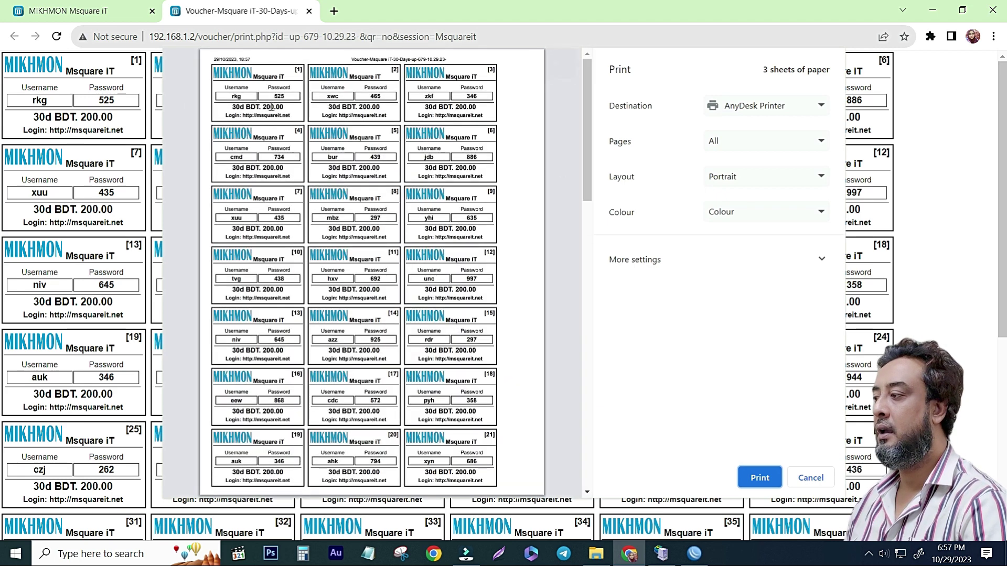
left_click(805, 480)
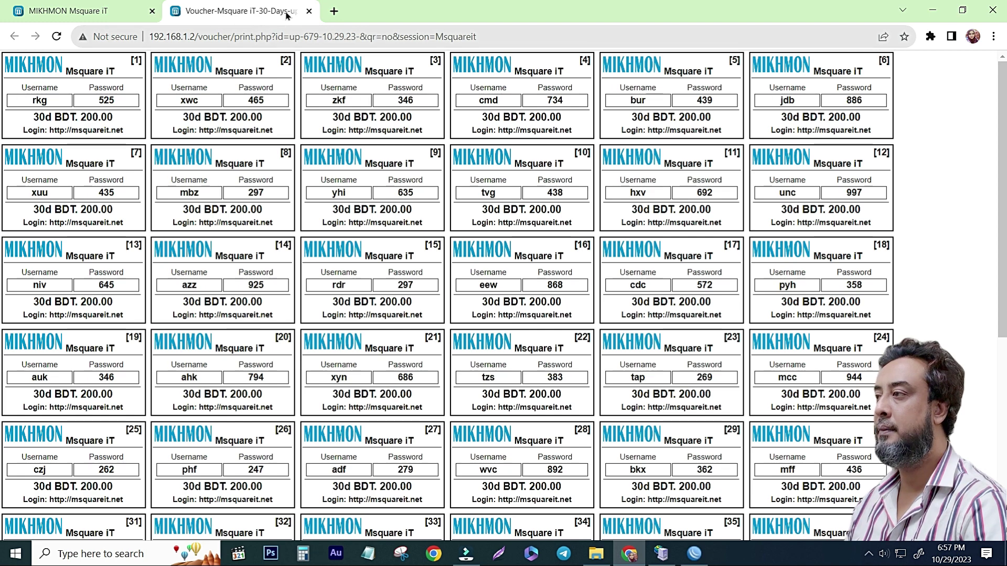
left_click(308, 11)
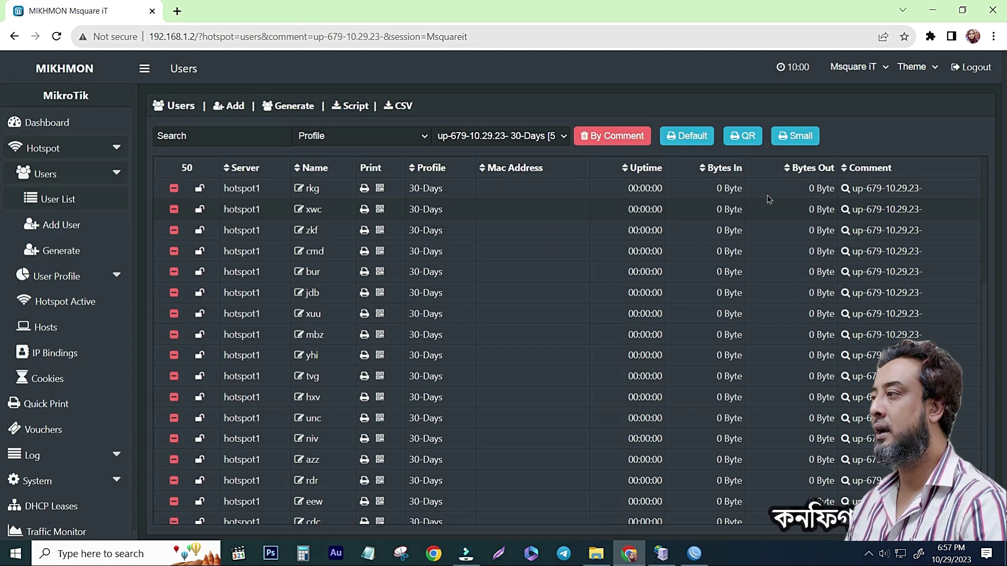
Save the batch's QR vouchers as a PDF on the Desktop and close the voucher page.
left_click(747, 137)
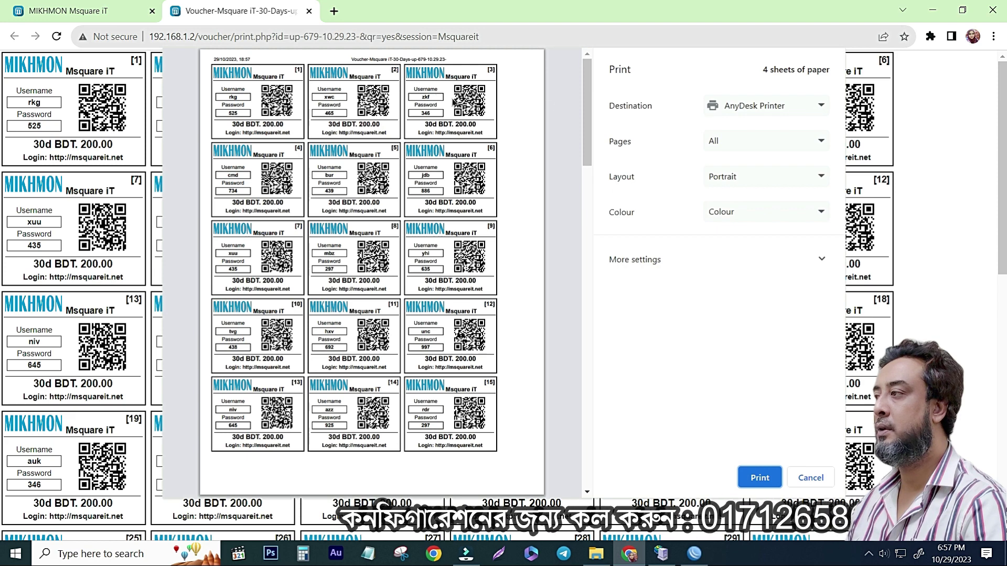
left_click(770, 106)
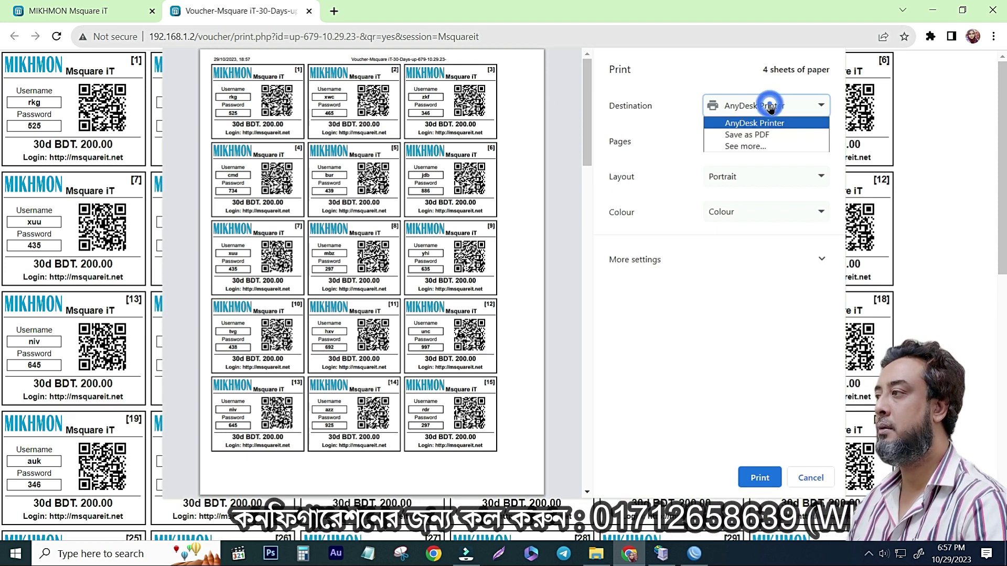
left_click(745, 135)
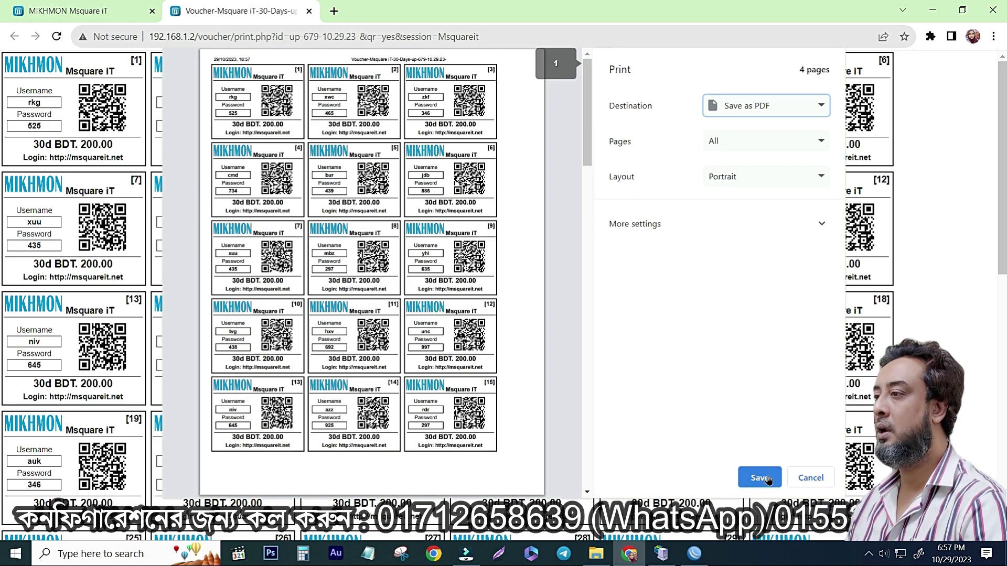
left_click(759, 478)
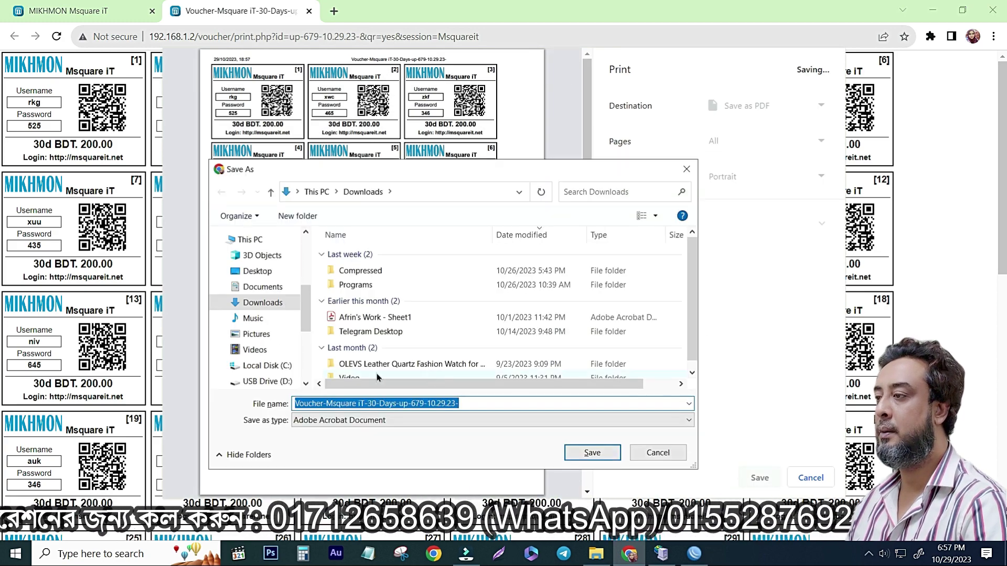
left_click(257, 271)
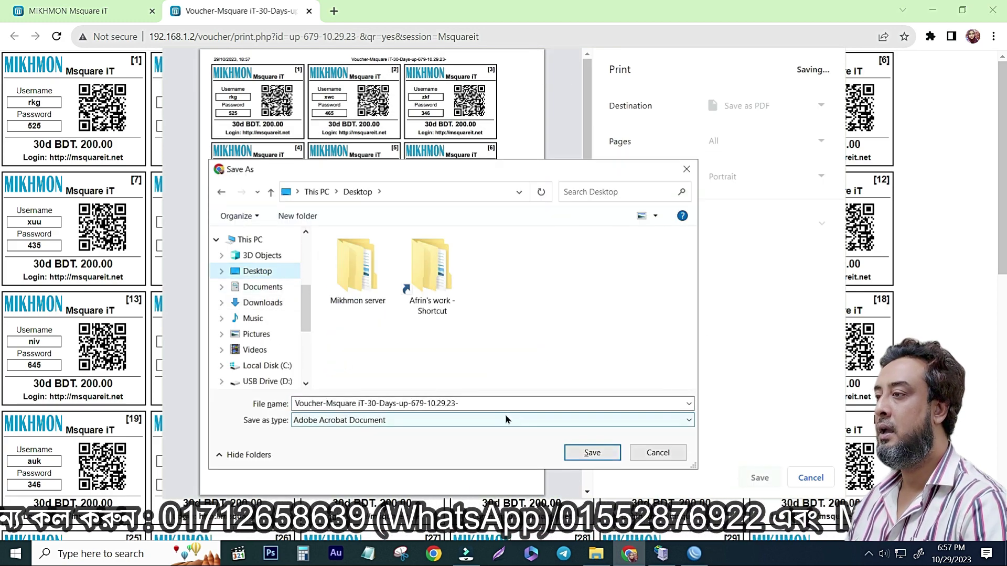
left_click(593, 453)
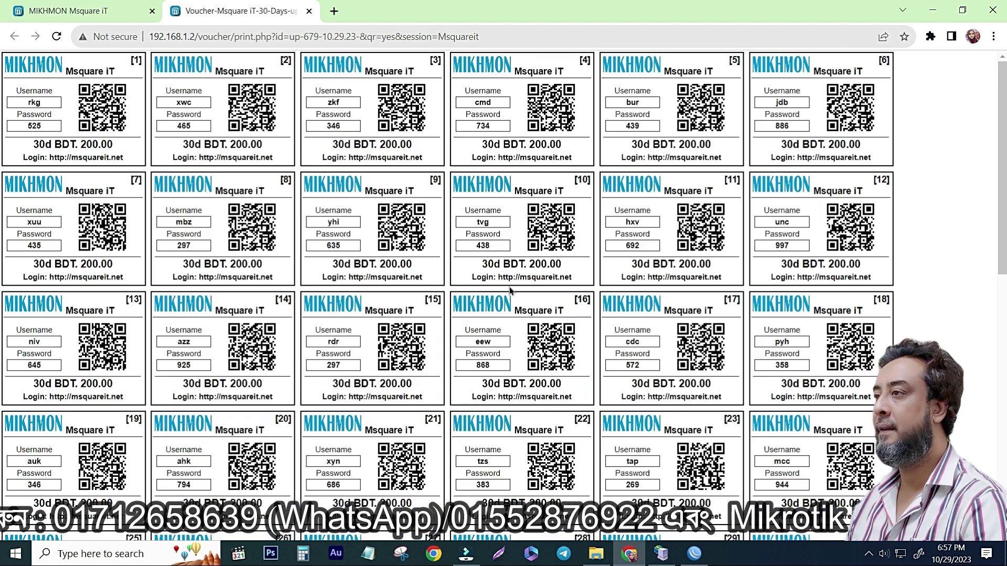
left_click(309, 11)
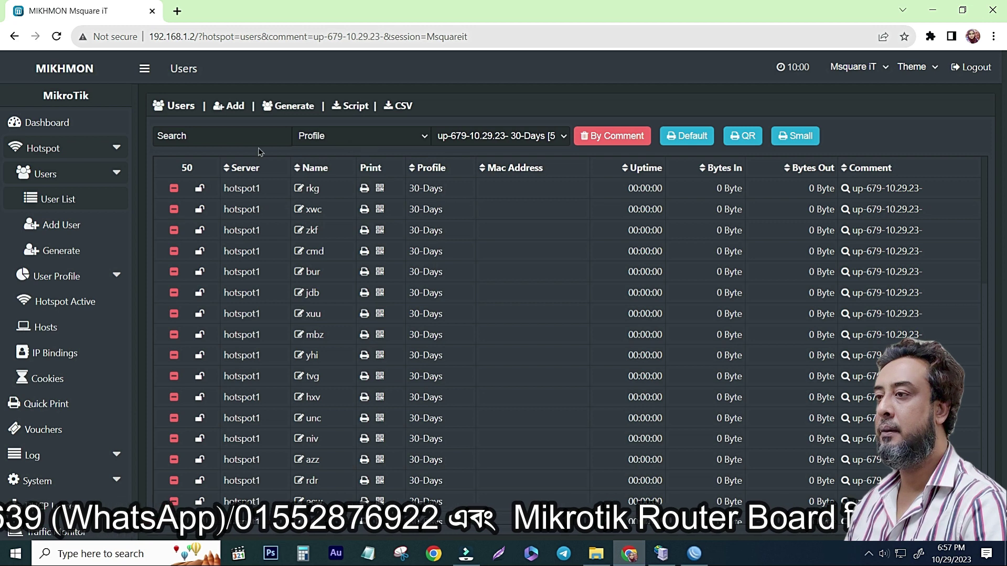
Filter the Users list to profile 15-Dayes and comment up-253-10.29.23-.
left_click(62, 198)
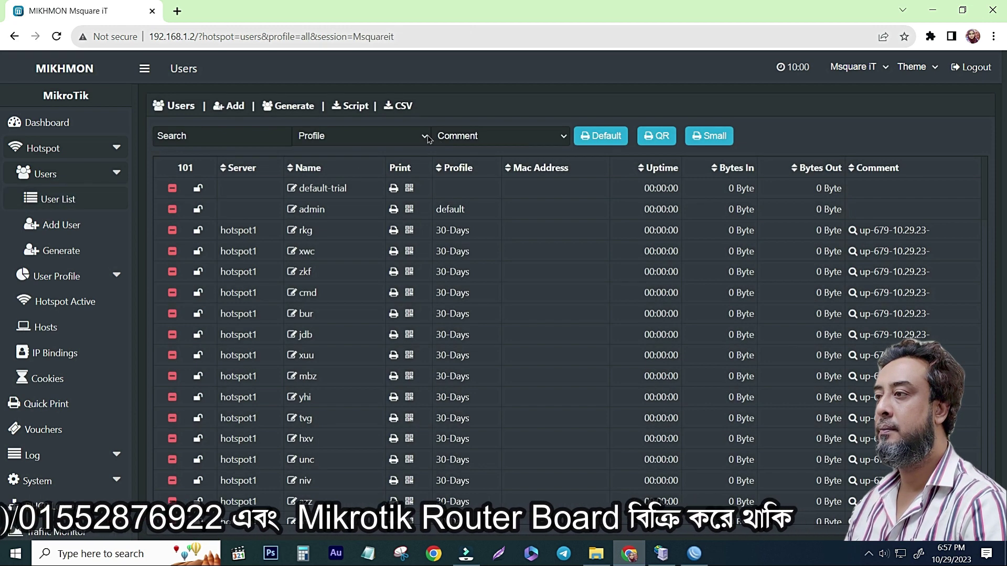
left_click(424, 136)
left_click(320, 199)
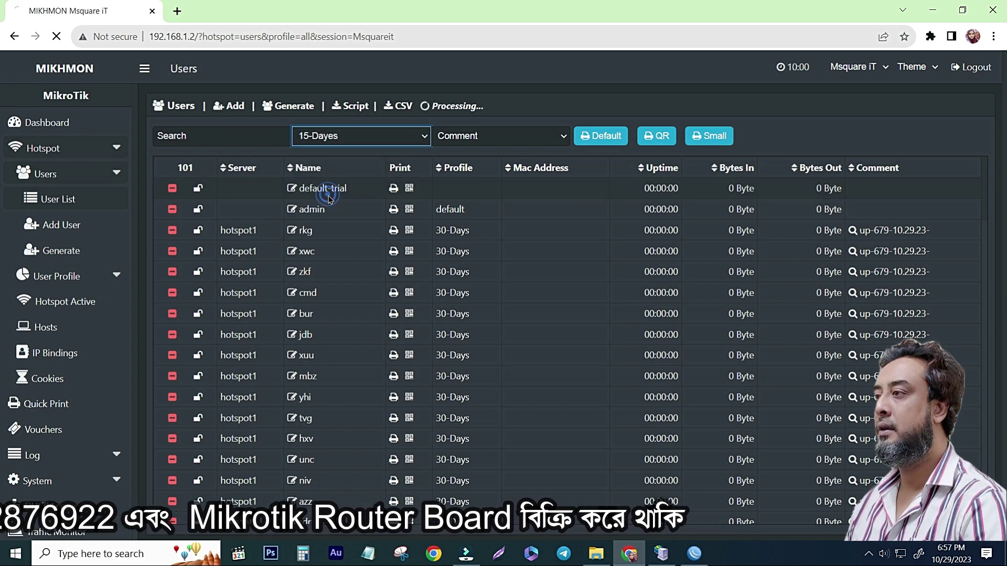
left_click(503, 136)
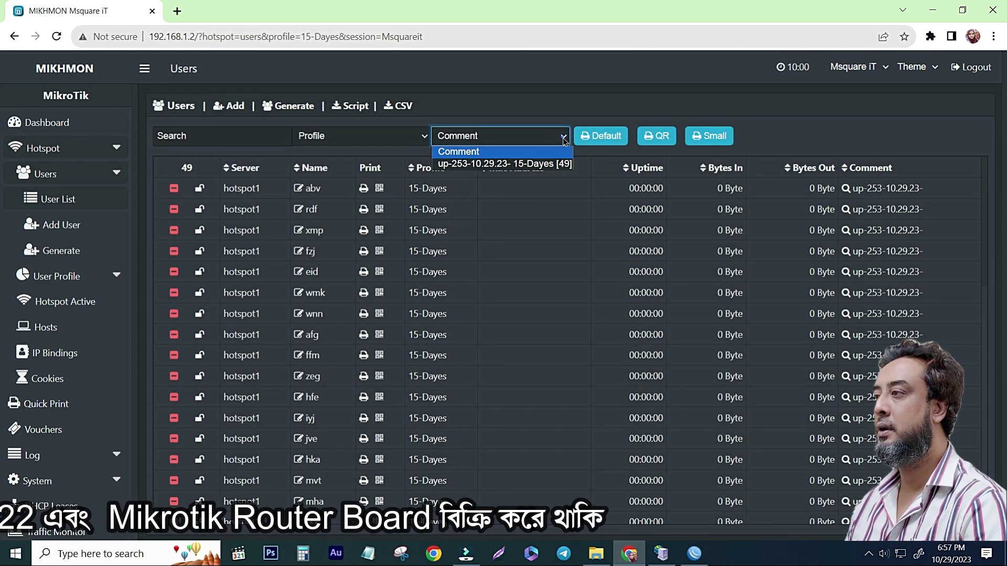
left_click(483, 160)
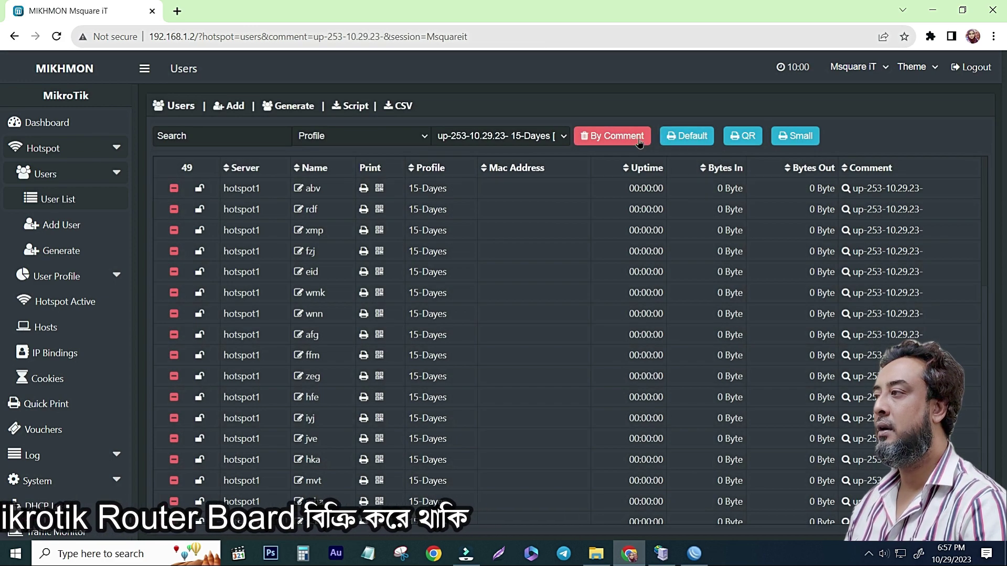
Save the 15-Dayes QR vouchers as a PDF on the Desktop and close the voucher page.
left_click(747, 136)
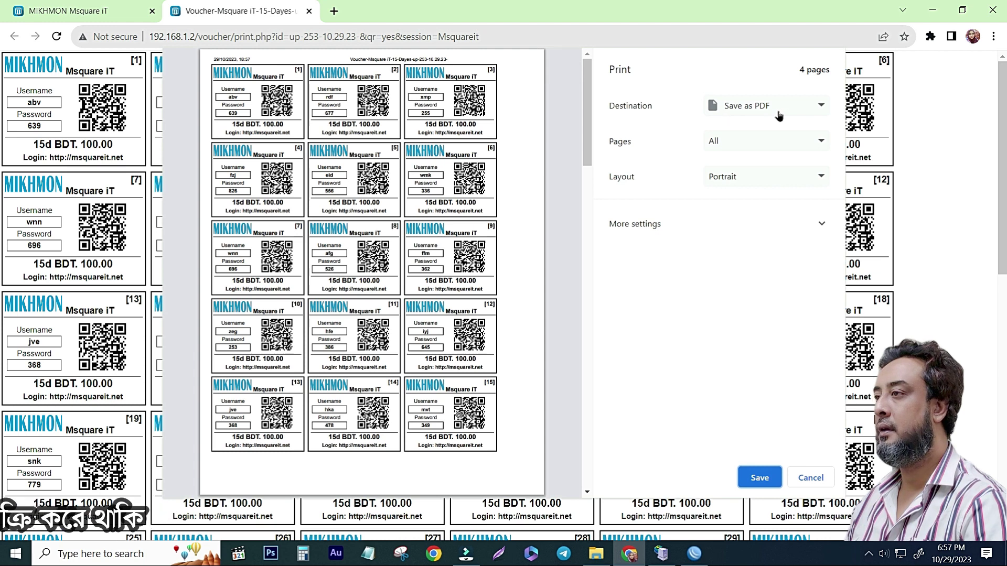
left_click(759, 477)
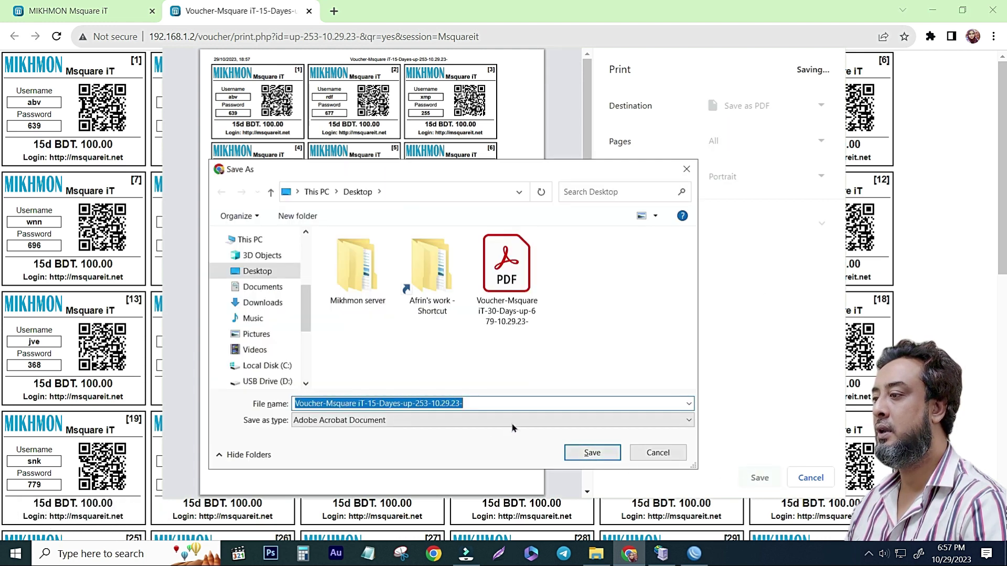
left_click(386, 403)
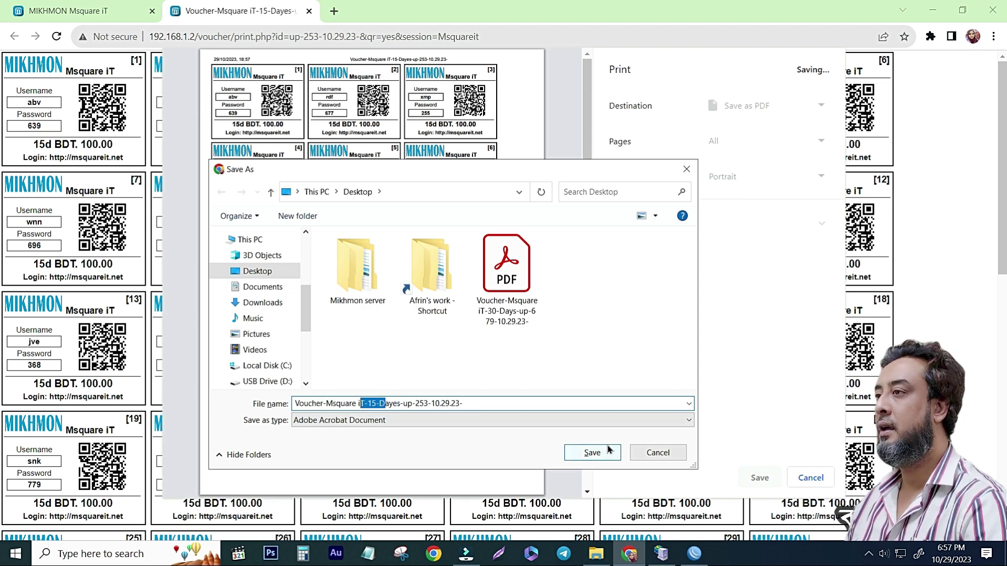
left_click(592, 452)
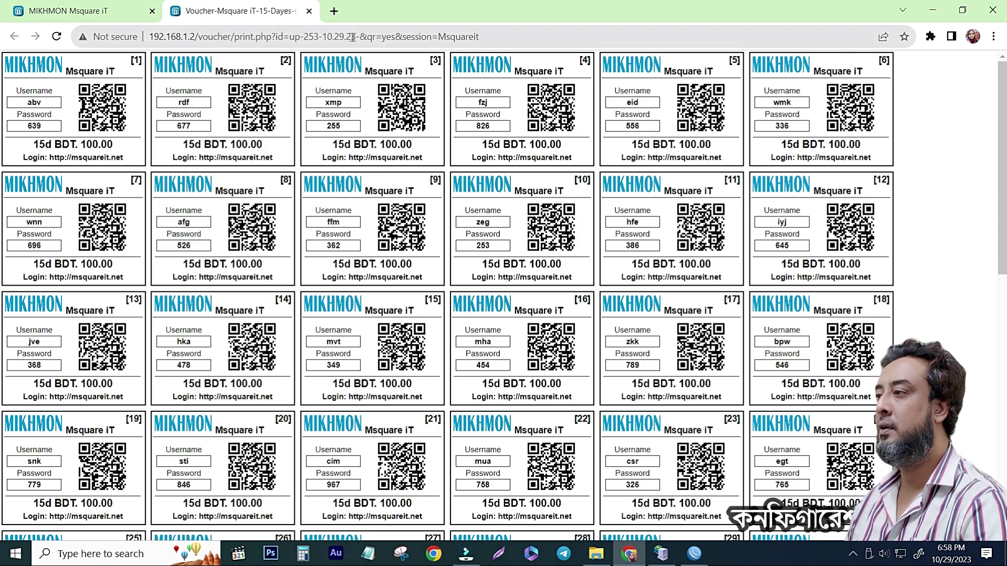
left_click(309, 13)
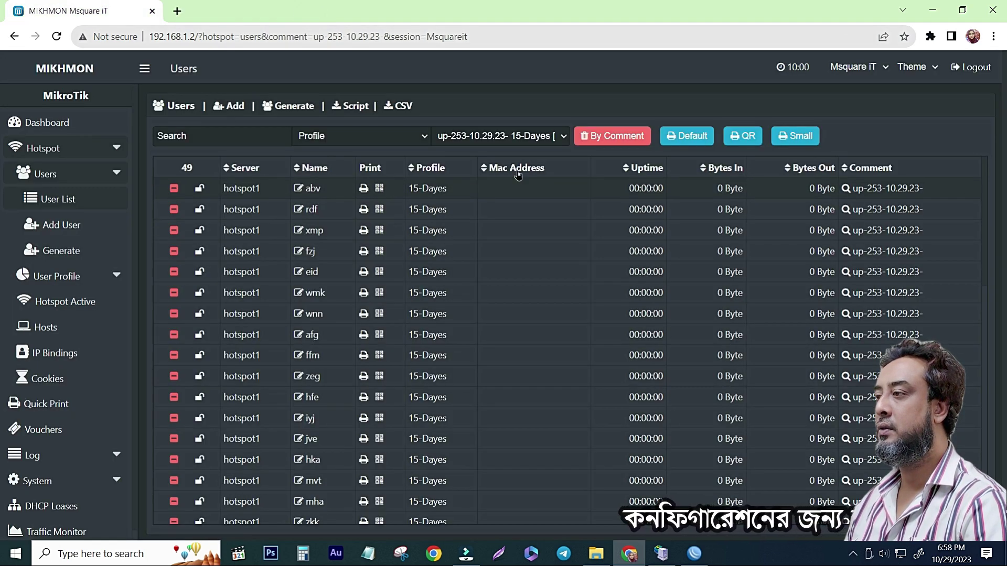
Minimise Chrome and the Mikhmon server, refresh the desktop, and view WinBox's hotspot users list.
left_click(933, 10)
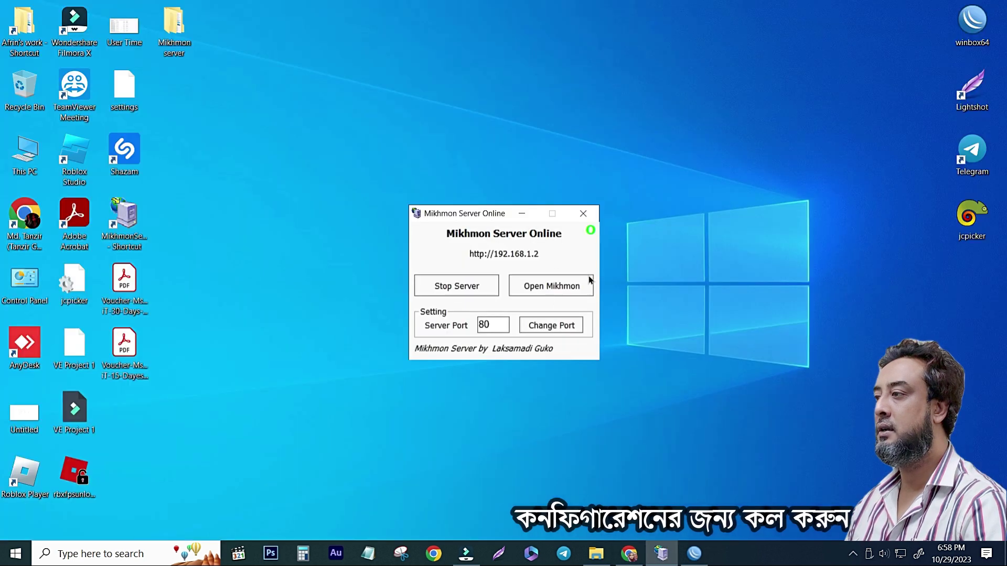
left_click(532, 213)
right_click(404, 99)
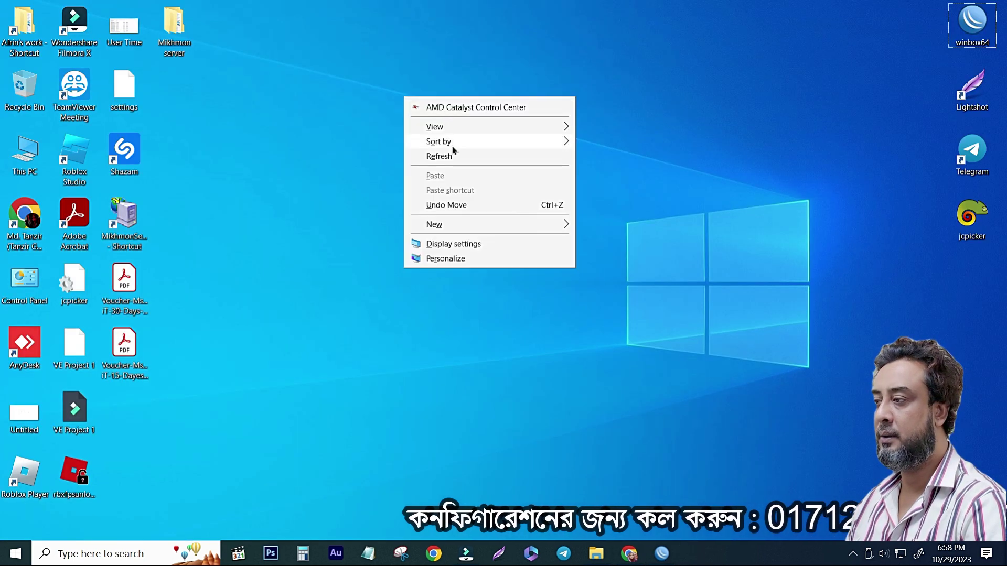
left_click(456, 156)
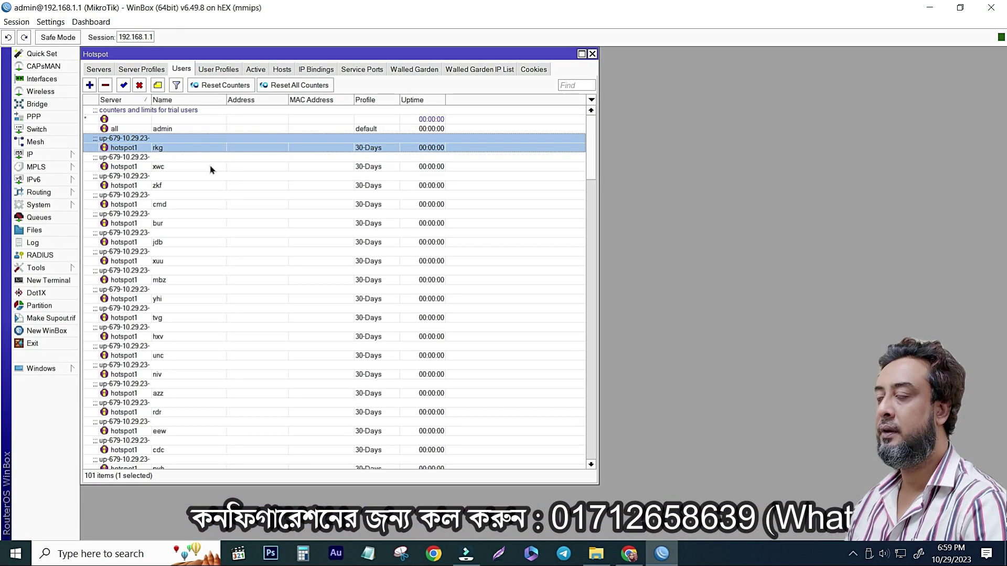
left_click(169, 129)
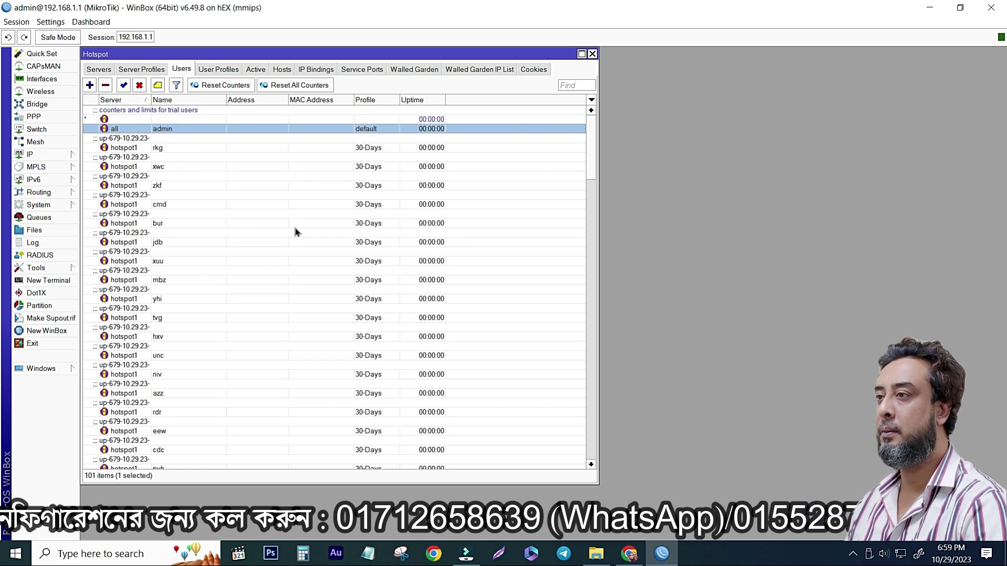